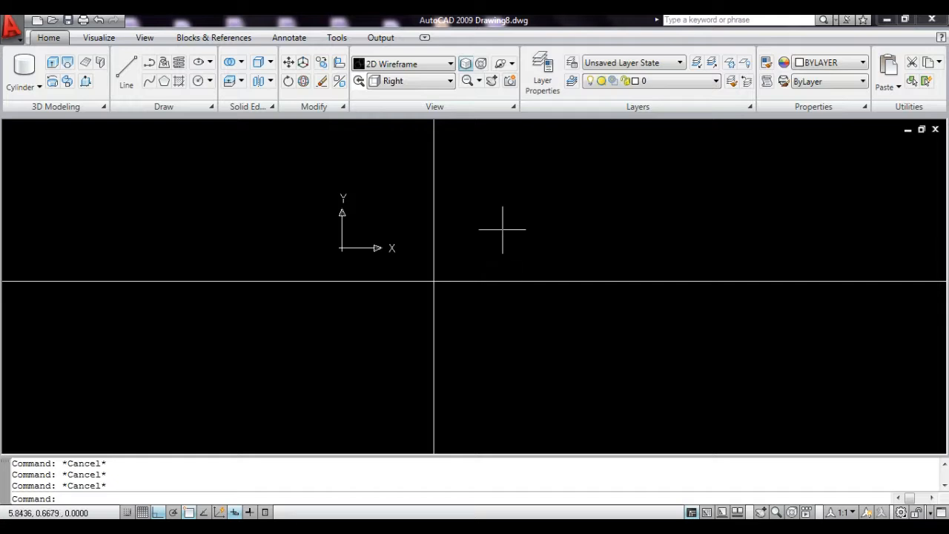
Draw a circle of radius 95 centred on the intersection of the two construction lines.
key("Return")
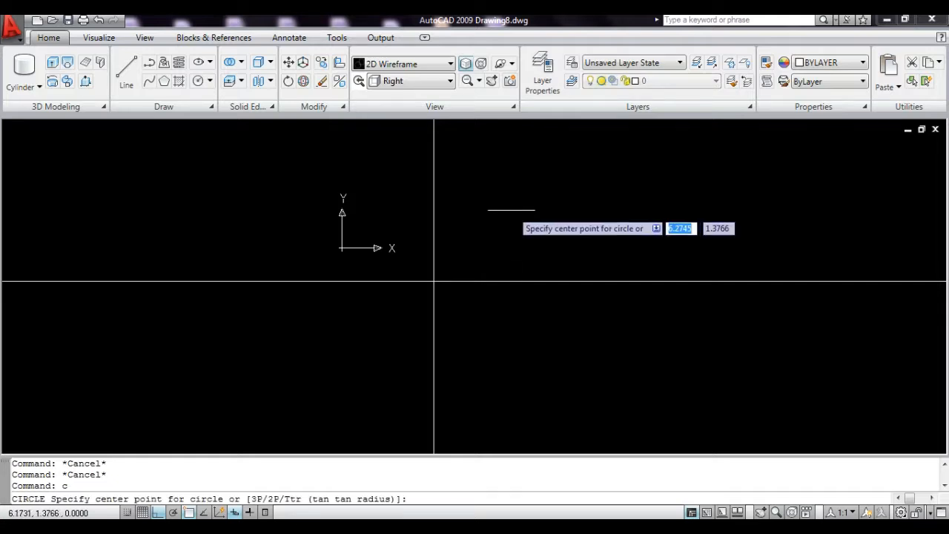
left_click(434, 282)
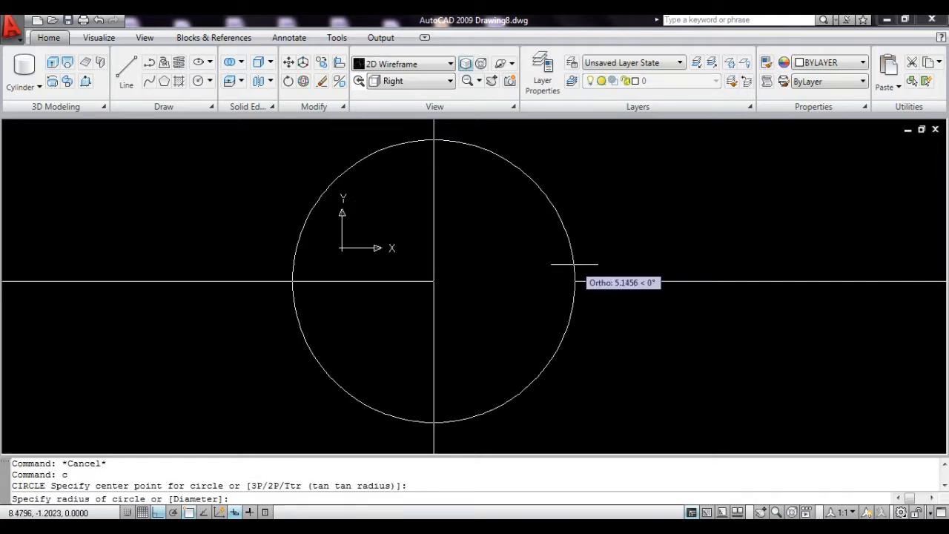
type("95")
key("Return")
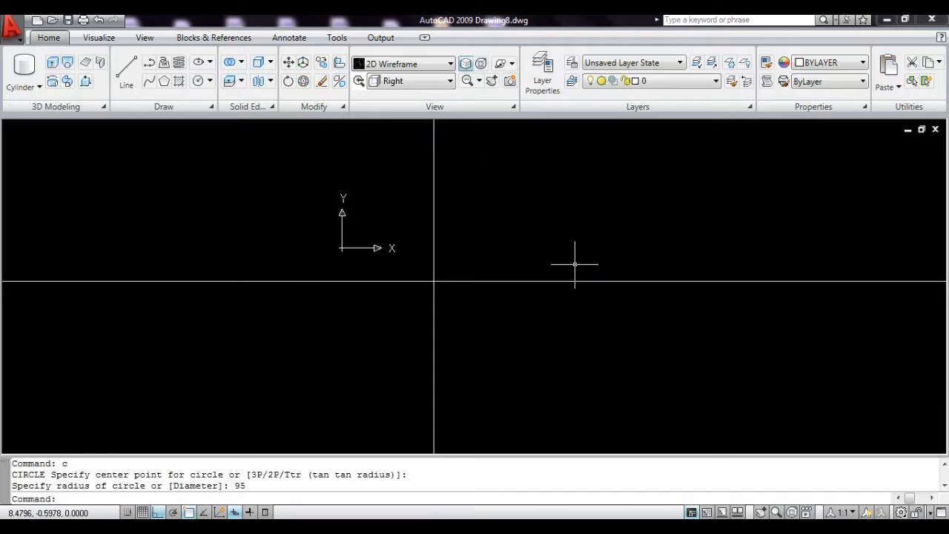
Draw a larger circle of about 126 radius concentric with the radius 95 circle.
left_click(468, 83)
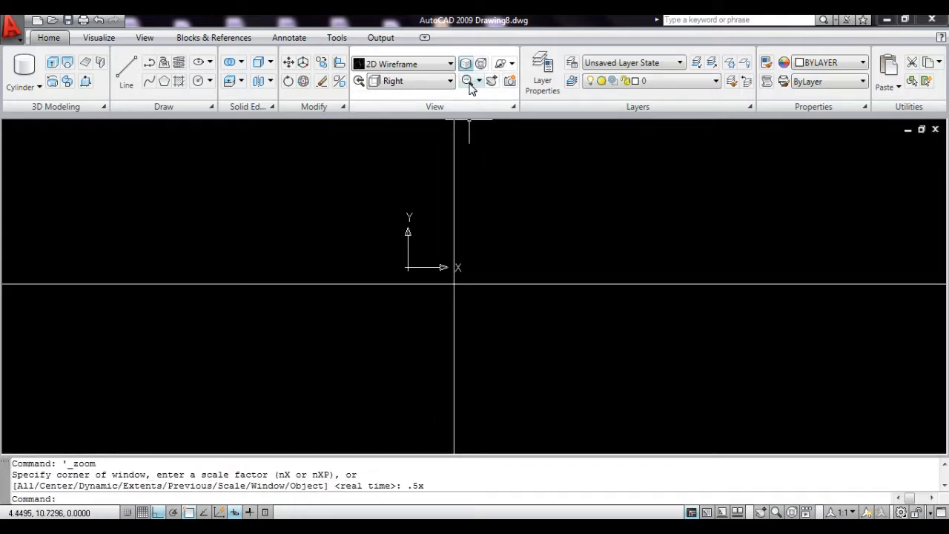
left_click(468, 83)
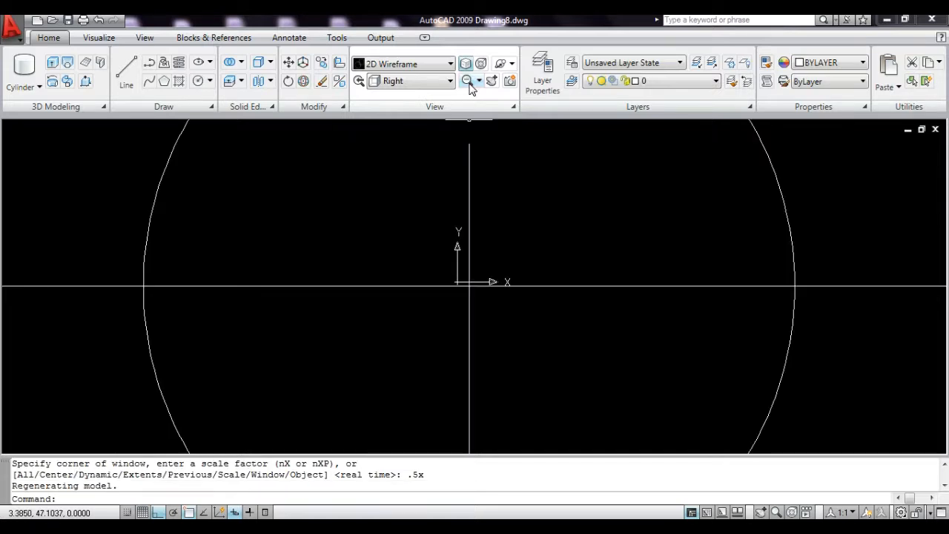
left_click(468, 83)
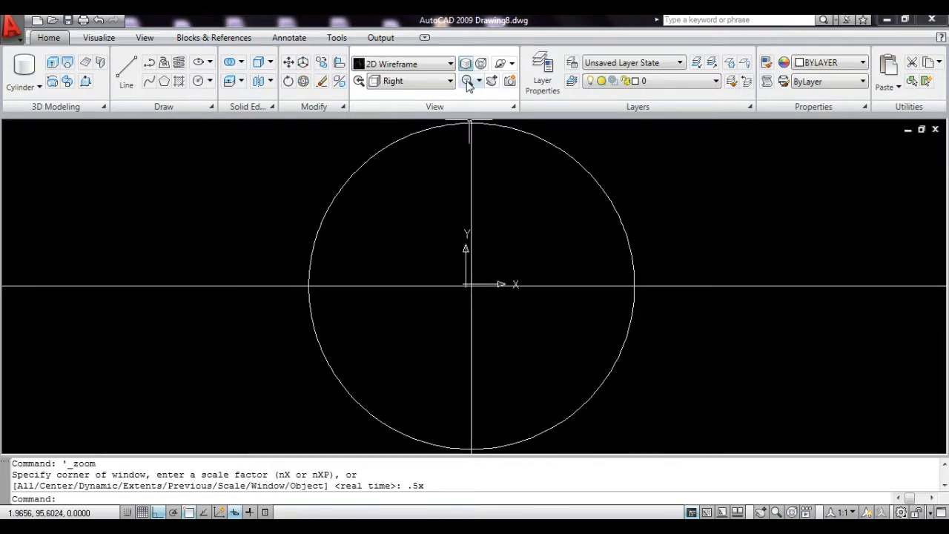
left_click(468, 83)
key("Escape")
key("Escape")
key("Escape")
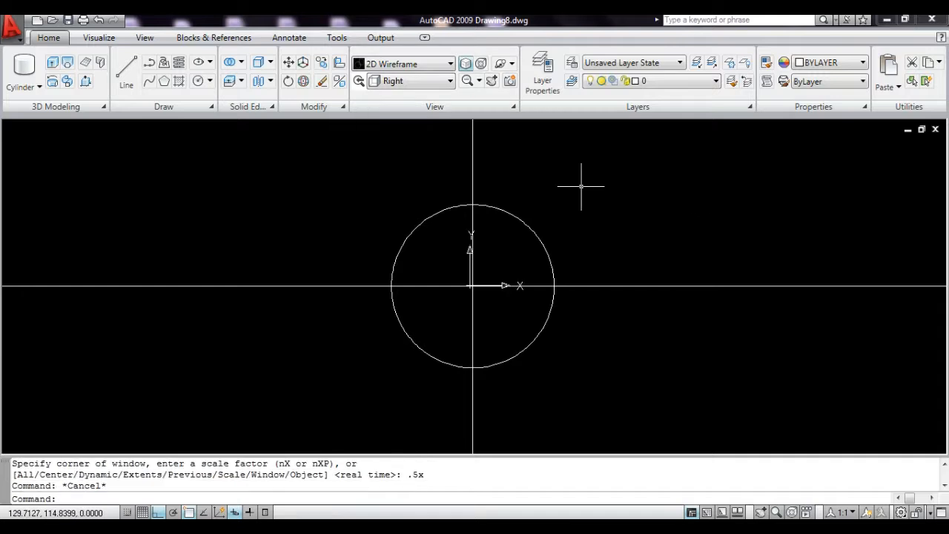
type("c")
key("Return")
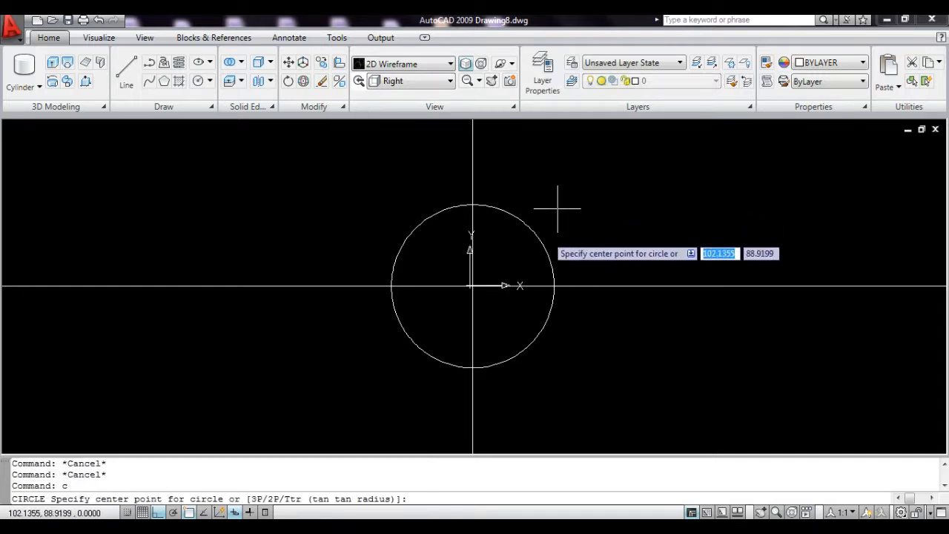
left_click(473, 285)
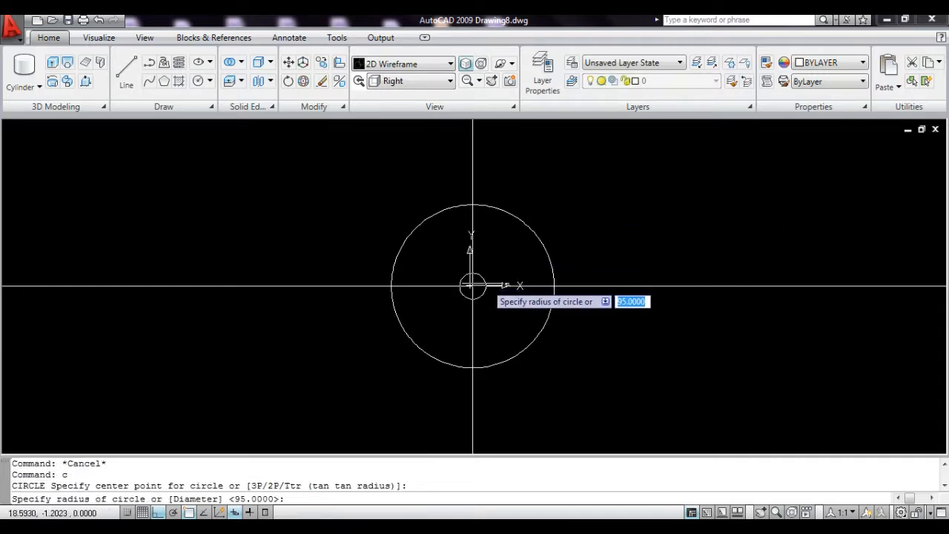
left_click(579, 281)
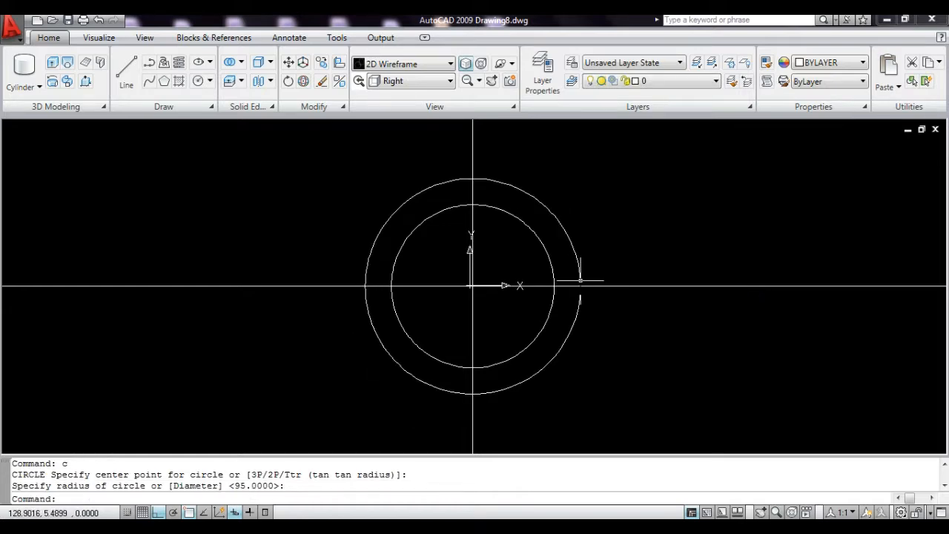
key("Escape")
key("Escape")
key("Escape")
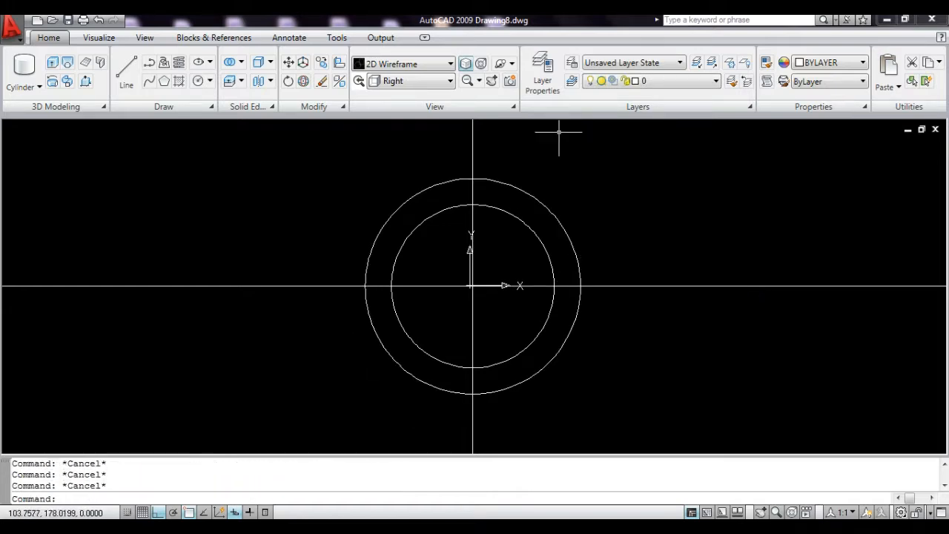
Draw a vertical polyline across the outer circle from its top quadrant to its bottom quadrant, with Ortho off.
left_click(150, 64)
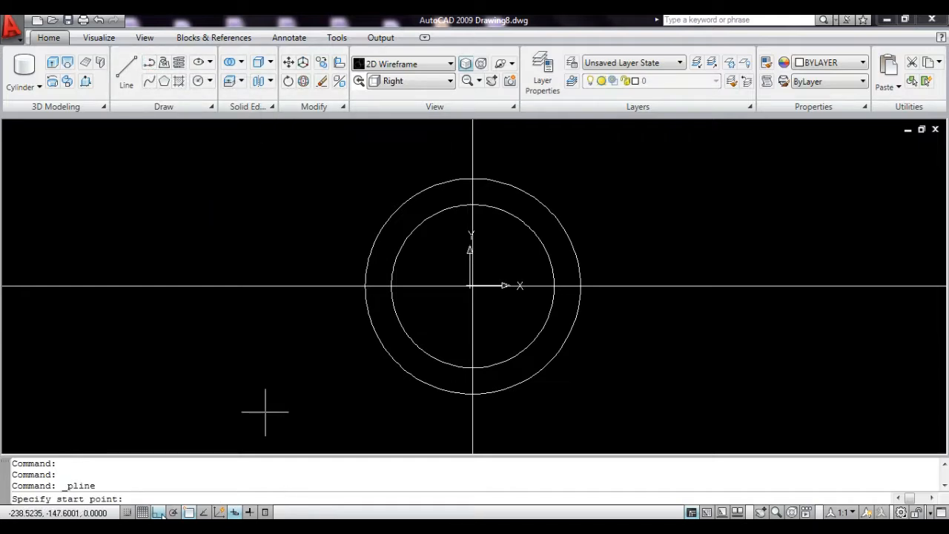
left_click(472, 179)
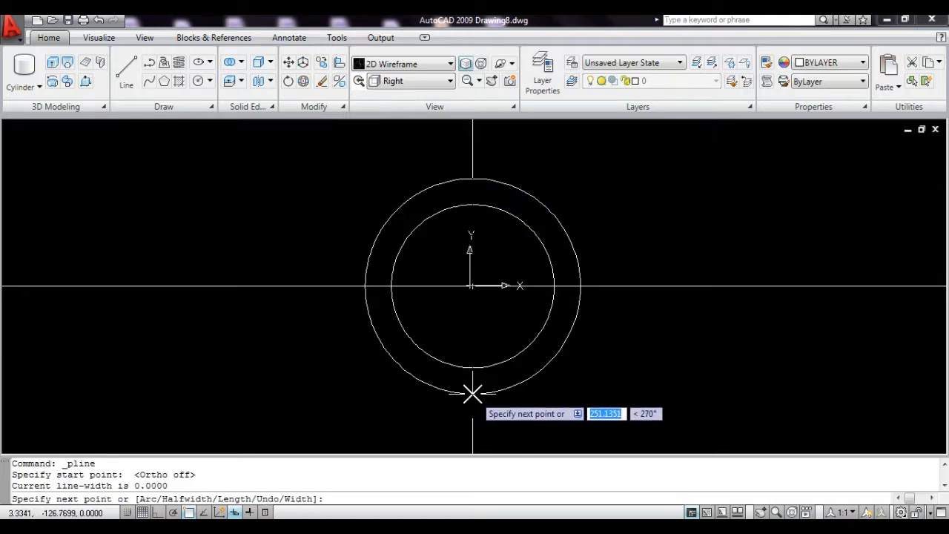
left_click(472, 393)
key("Escape")
key("Escape")
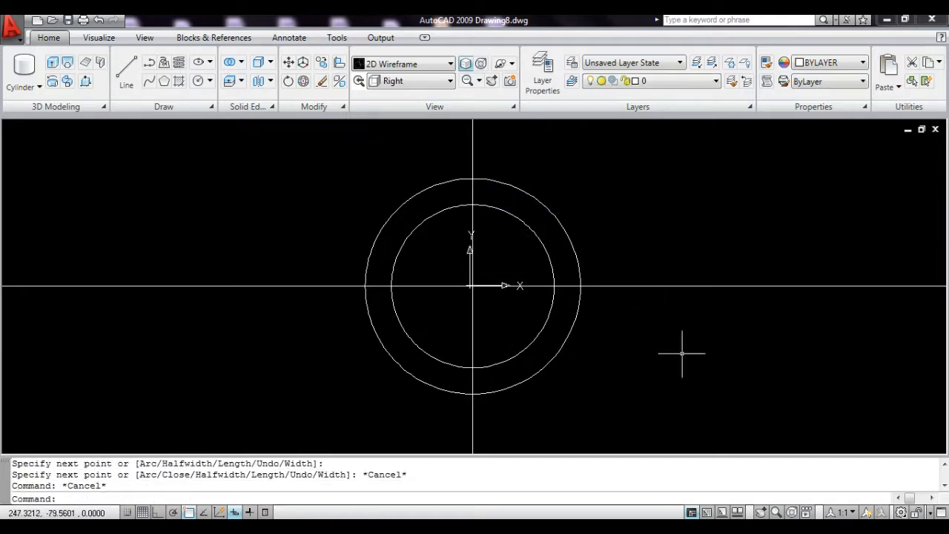
Delete the horizontal construction line.
left_click(682, 353)
key("Escape")
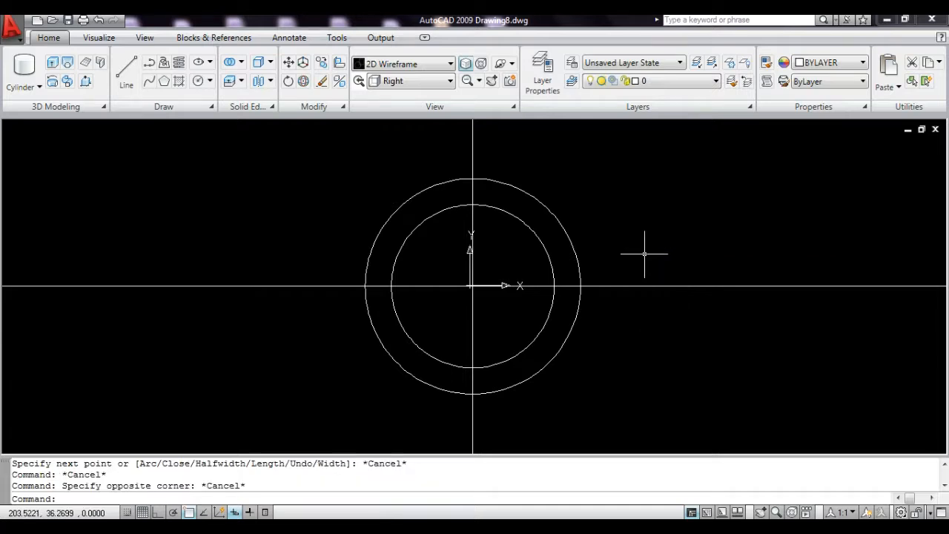
left_click(668, 347)
left_click(640, 241)
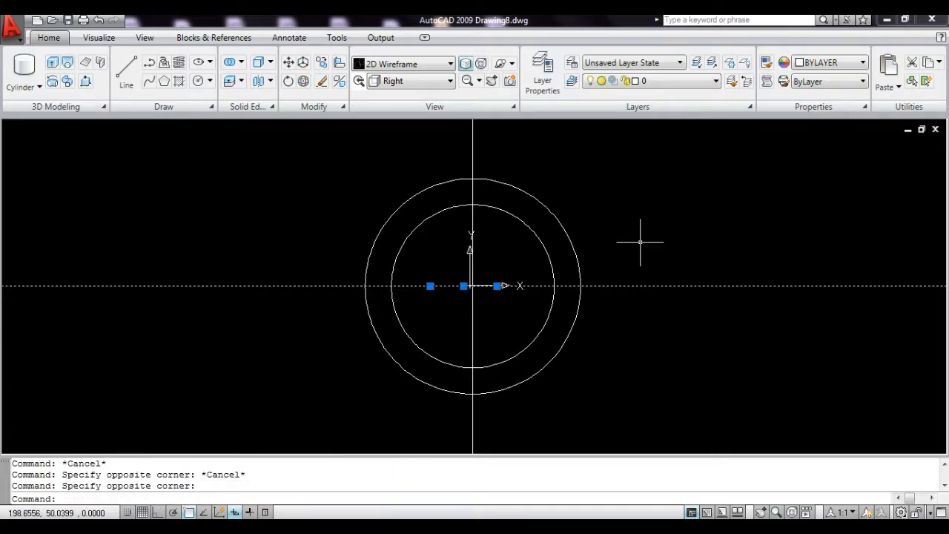
key("Delete")
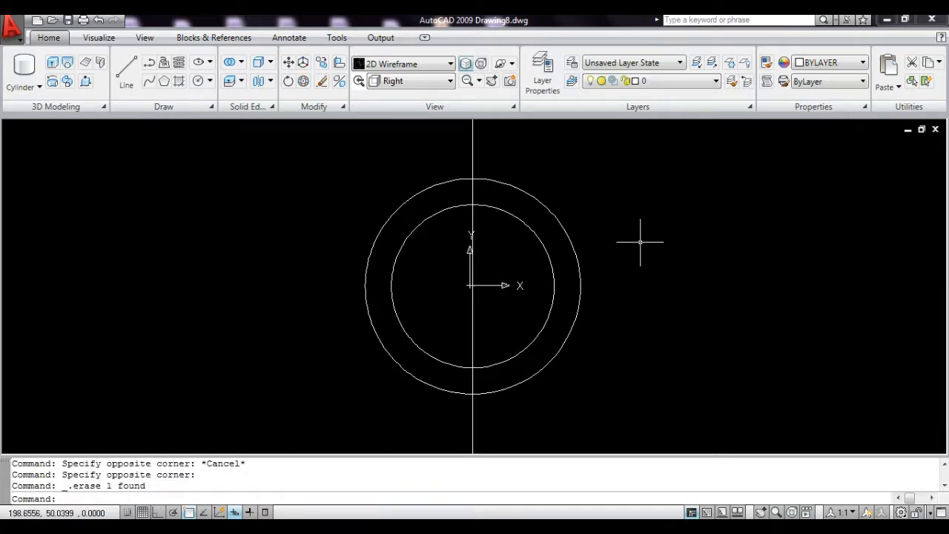
Offset the vertical polyline by 2.5 to both sides.
left_click(472, 291)
type("o")
key("Return")
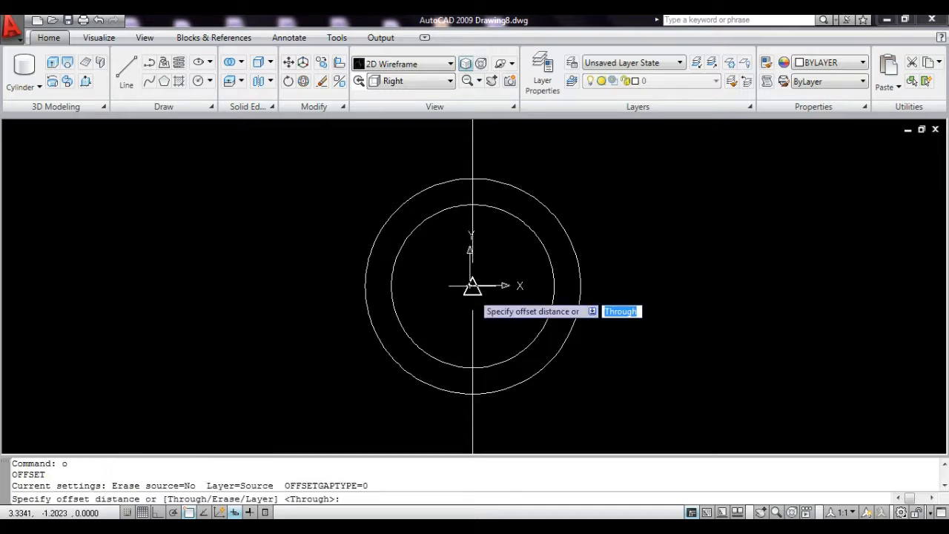
left_click(471, 286)
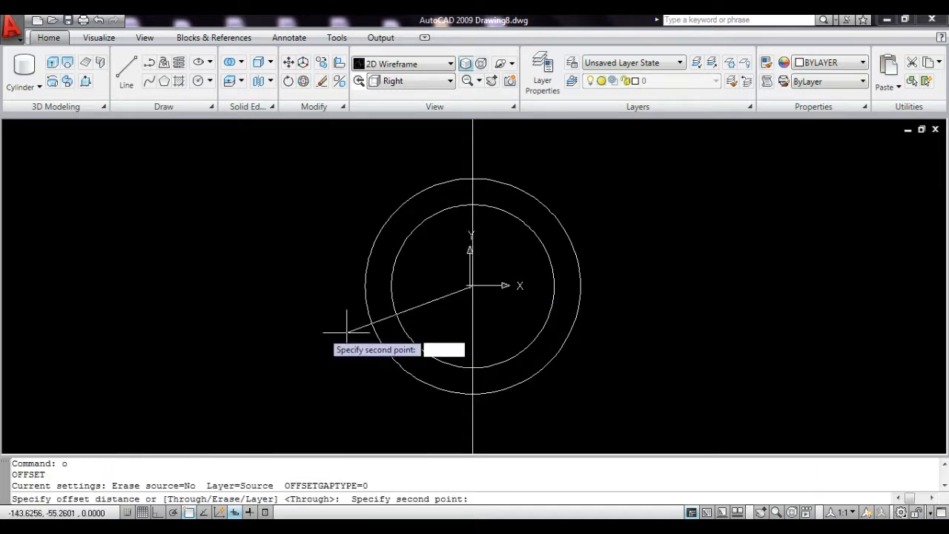
type("2.5")
key("Return")
left_click(286, 321)
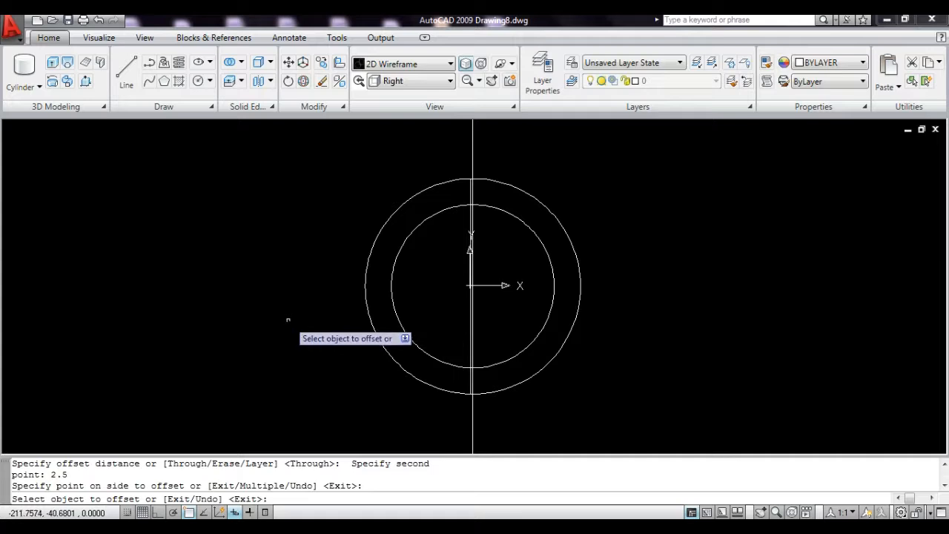
left_click(472, 232)
left_click(495, 230)
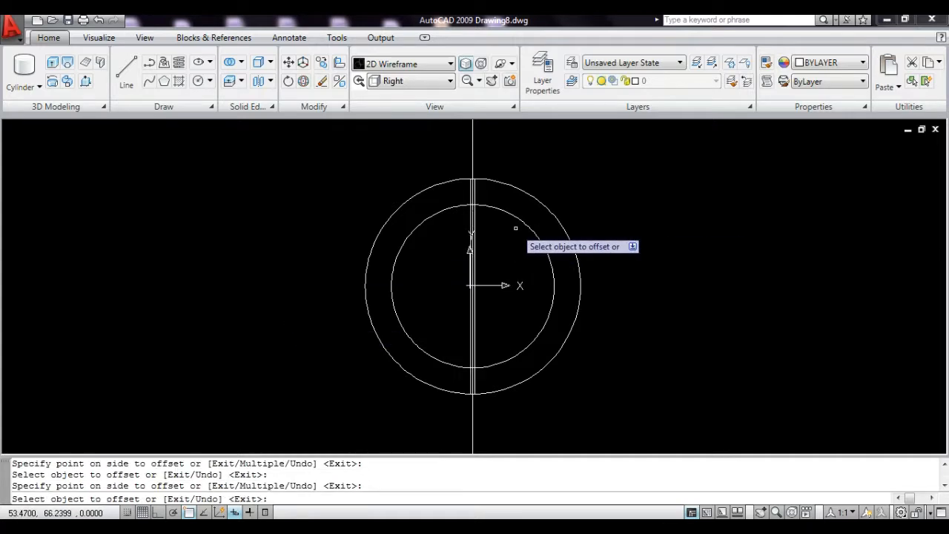
key("Escape")
key("Escape")
key("Escape")
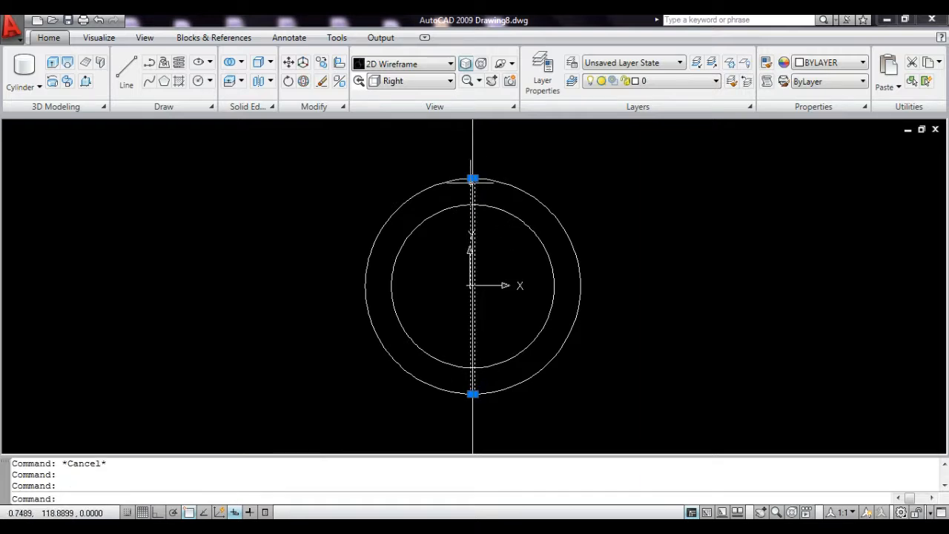
Trim the outer circle back to the two offset lines on both sides, and delete the polyline between them.
key("Return")
left_click(543, 181)
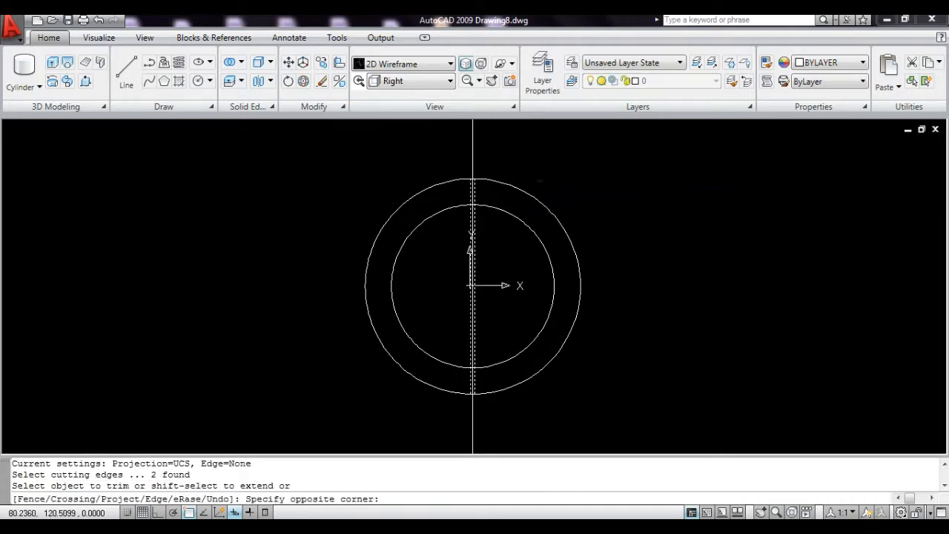
left_click(500, 239)
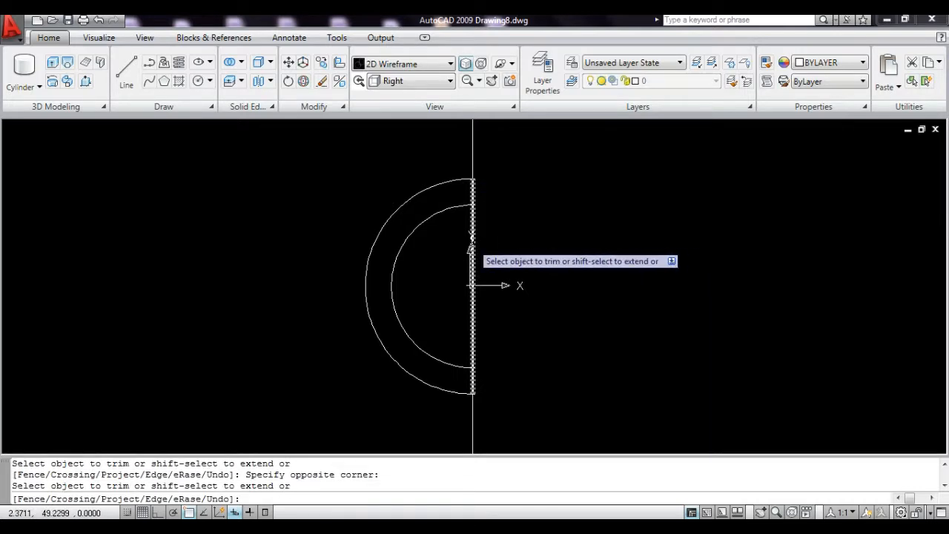
key("ctrl+z")
left_click(540, 181)
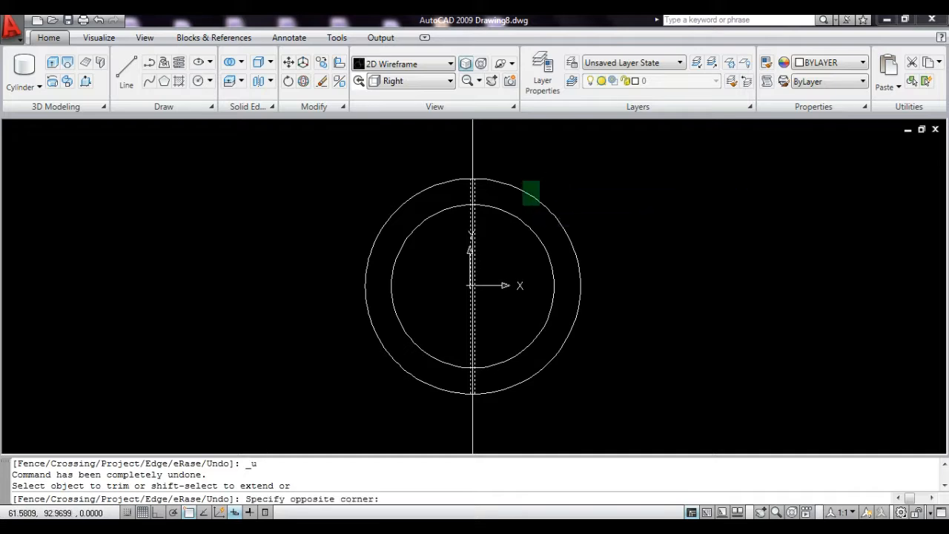
left_click(521, 205)
left_click(419, 192)
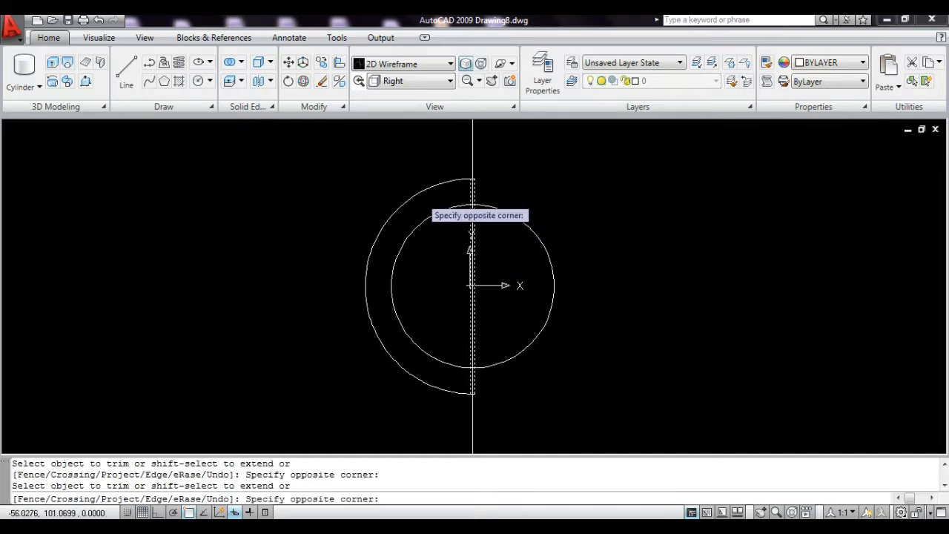
left_click(410, 184)
key("Escape")
key("Escape")
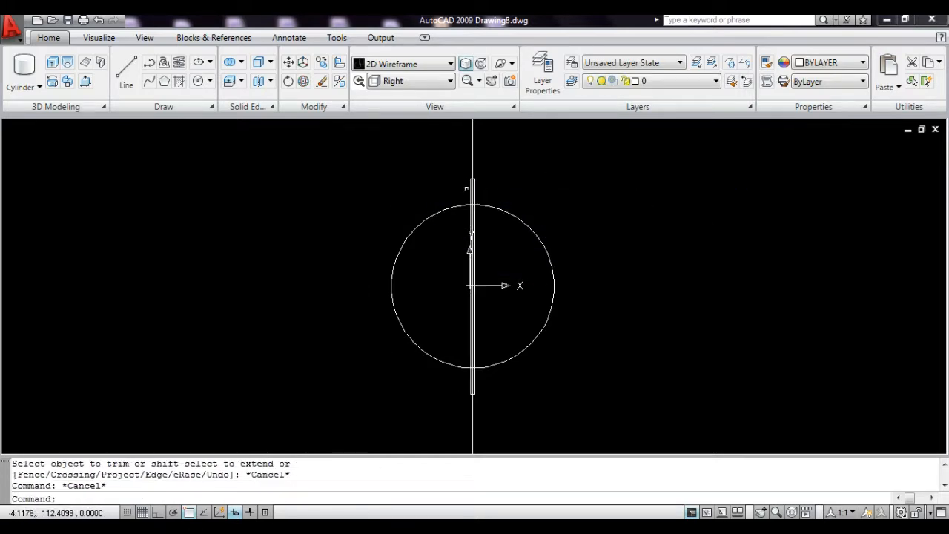
left_click(473, 187)
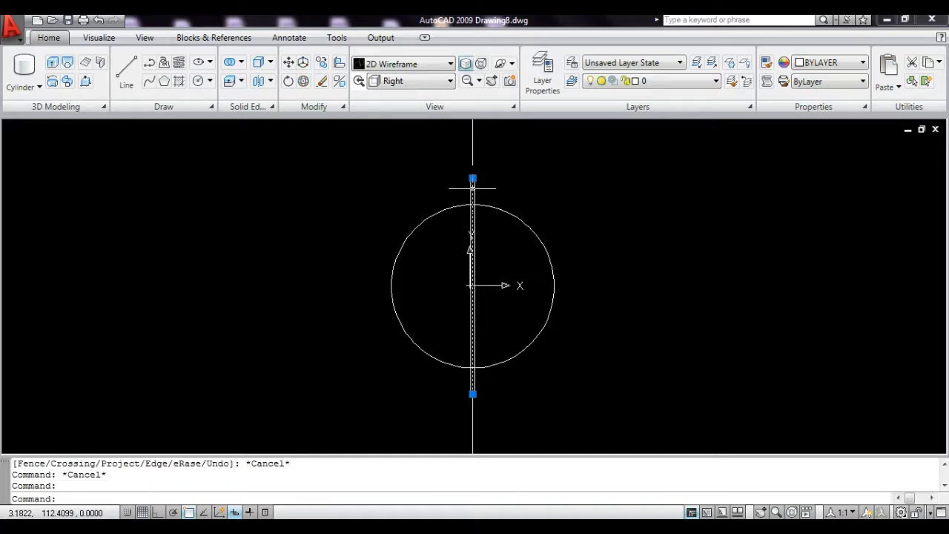
key("Delete")
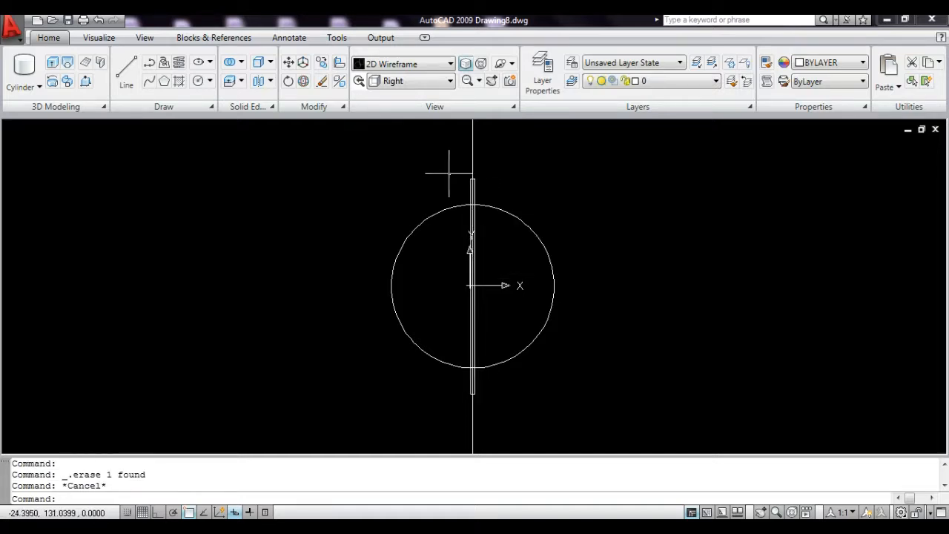
Move the thin strip of two lines and end arcs out of the remaining circle to about X -200, left of it.
left_click(449, 172)
left_click(510, 416)
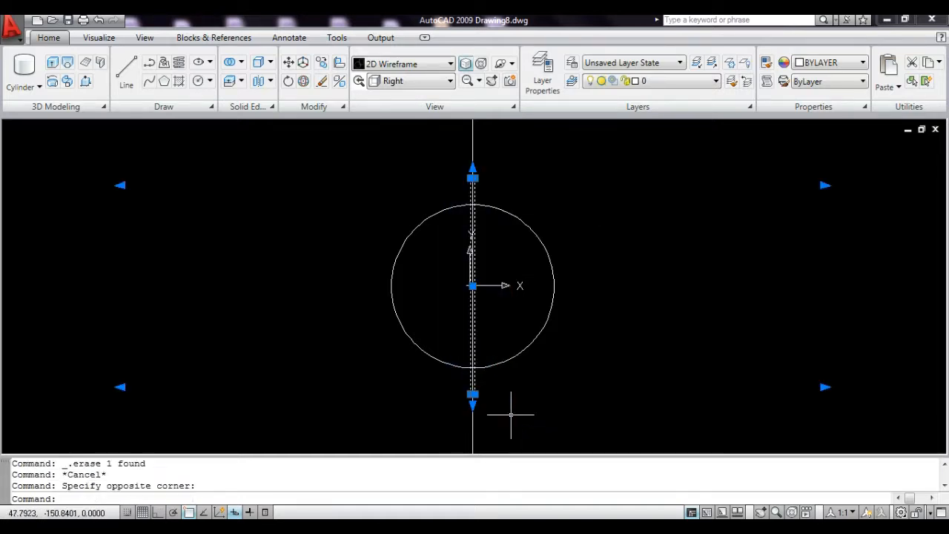
type("m")
key("Return")
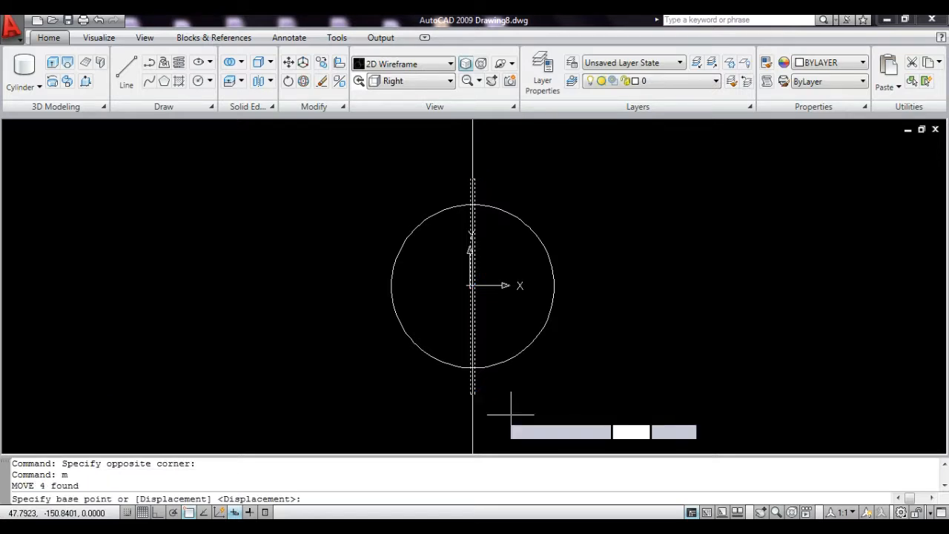
left_click(471, 394)
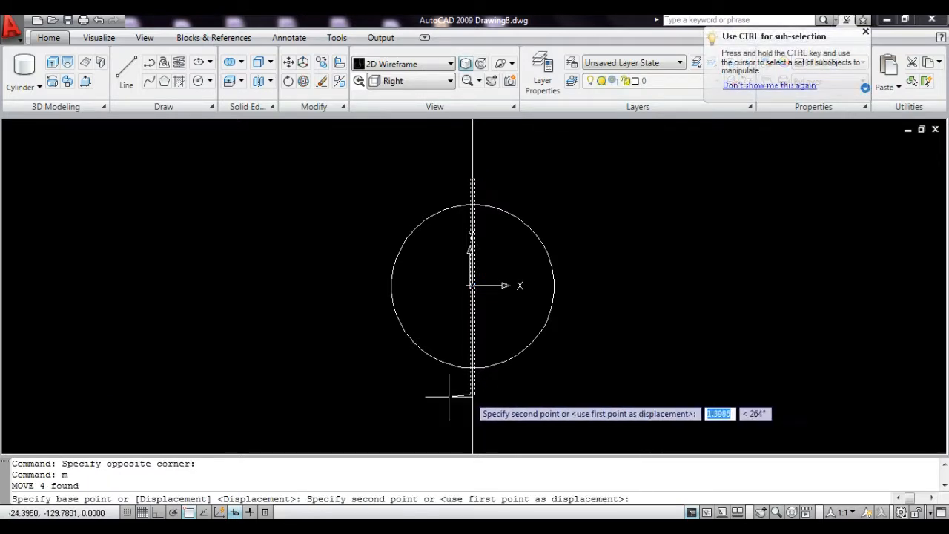
left_click(298, 391)
key("Escape")
key("Escape")
key("Escape")
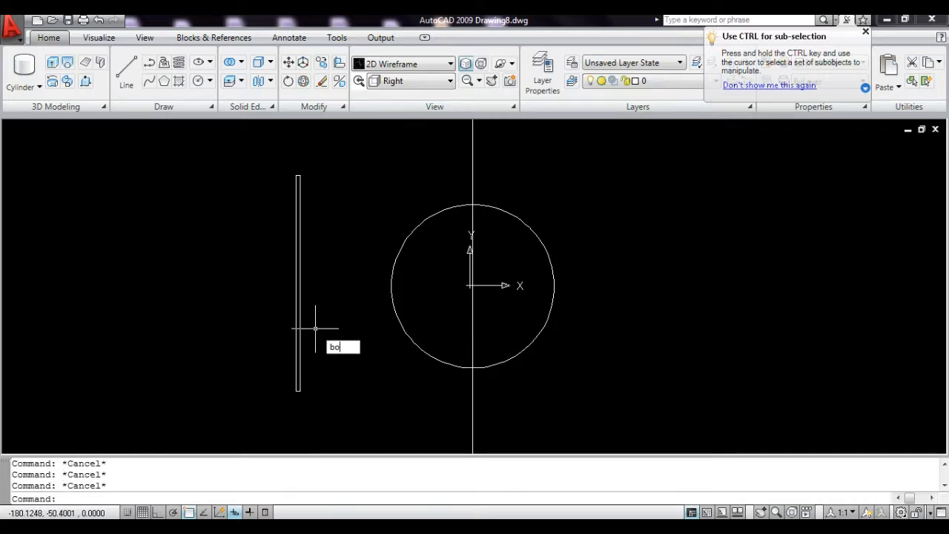
Create a closed boundary polyline from the interior of the thin strip beside the circle.
key("Return")
key("Return")
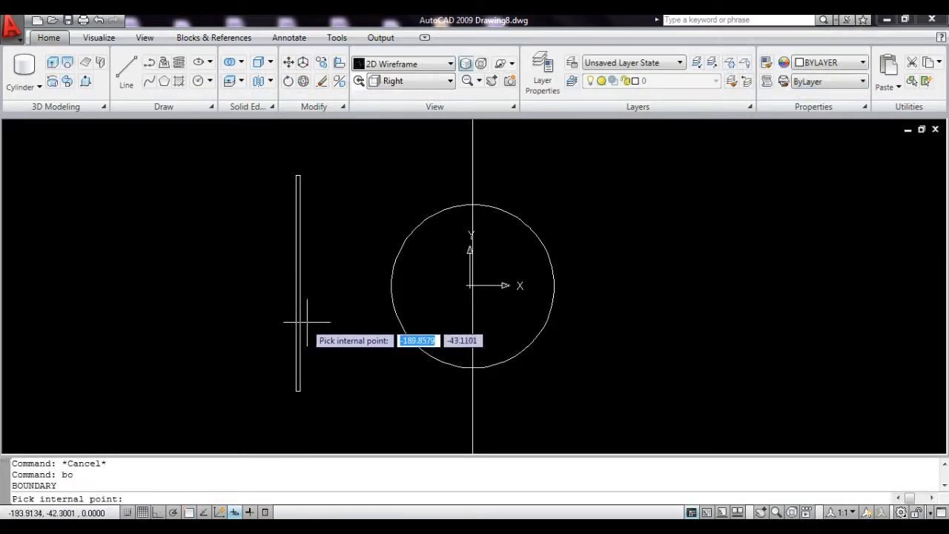
left_click(298, 320)
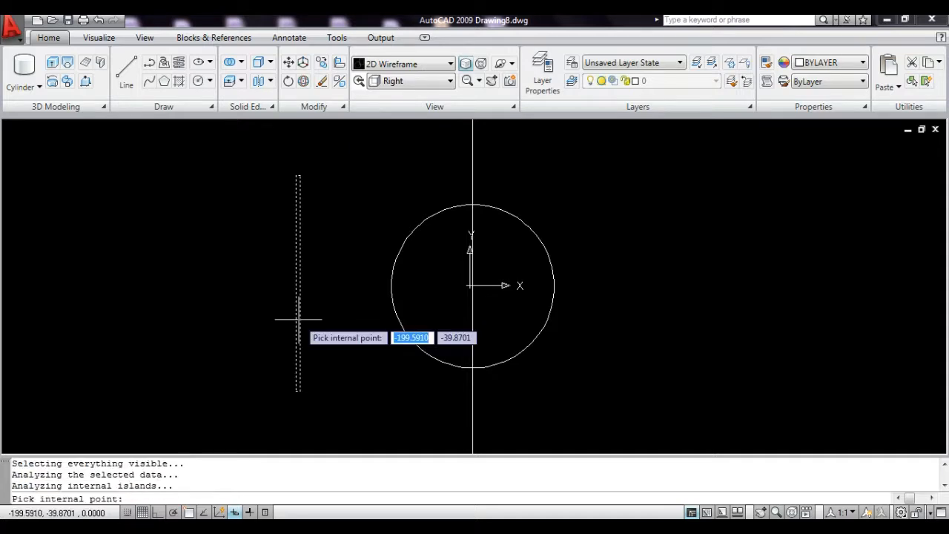
key("Return")
Move the closed strip and its two long lines from the strip's midpoint onto the circle's centre.
left_click(313, 317)
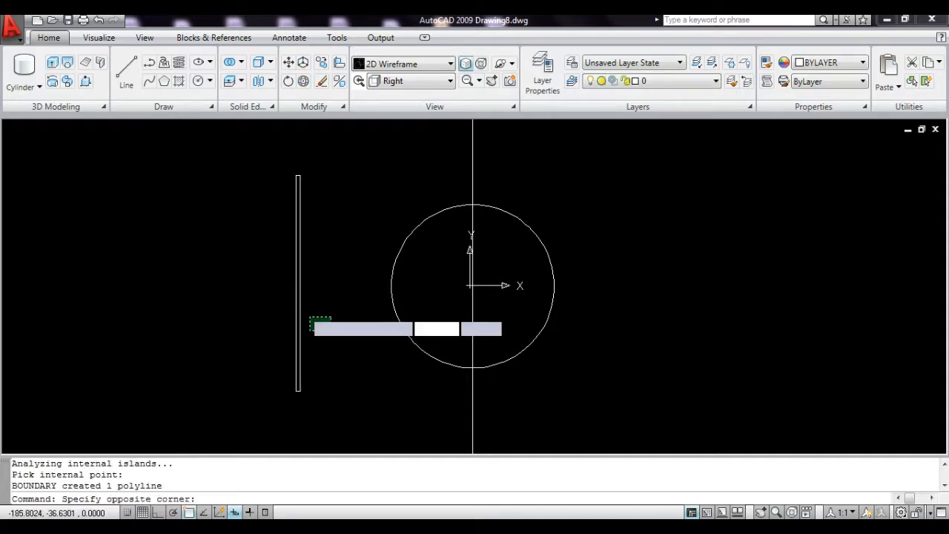
left_click(255, 260)
key("Return")
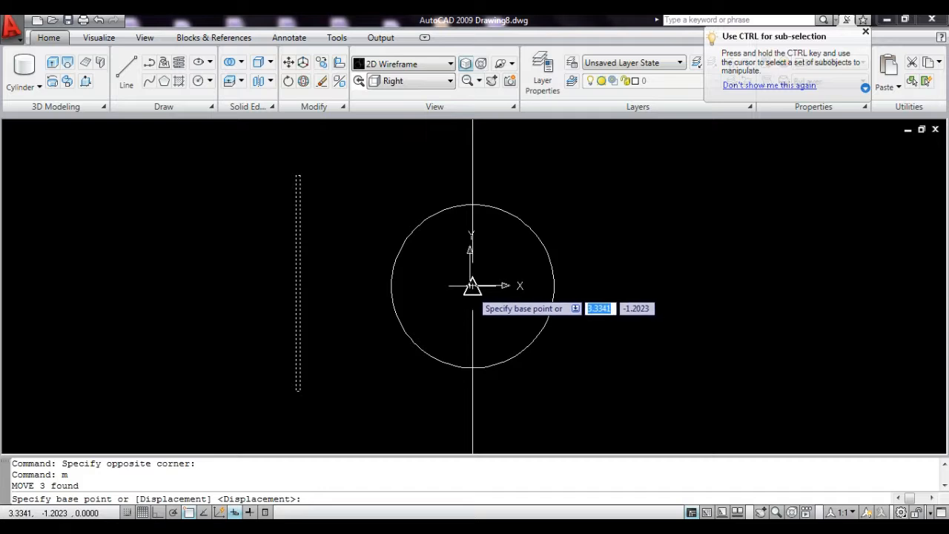
left_click(297, 282)
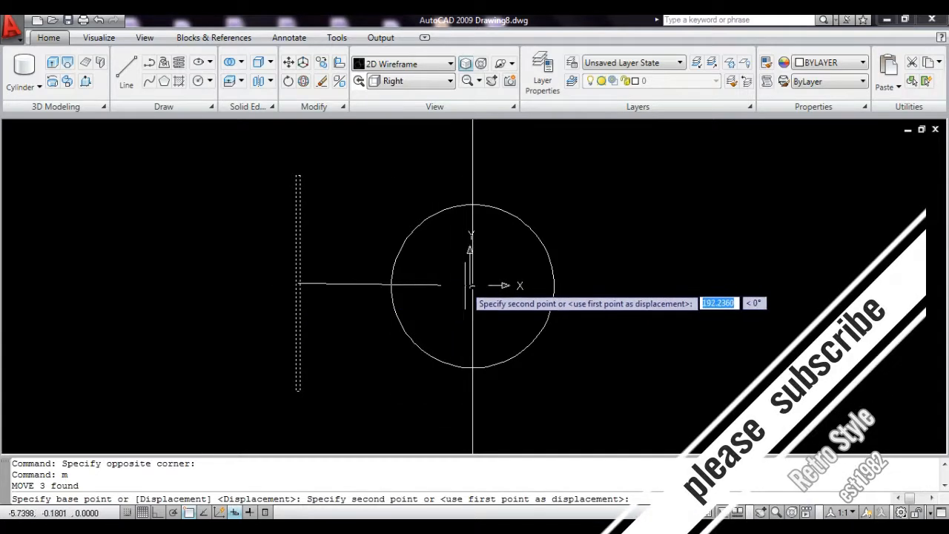
left_click(472, 285)
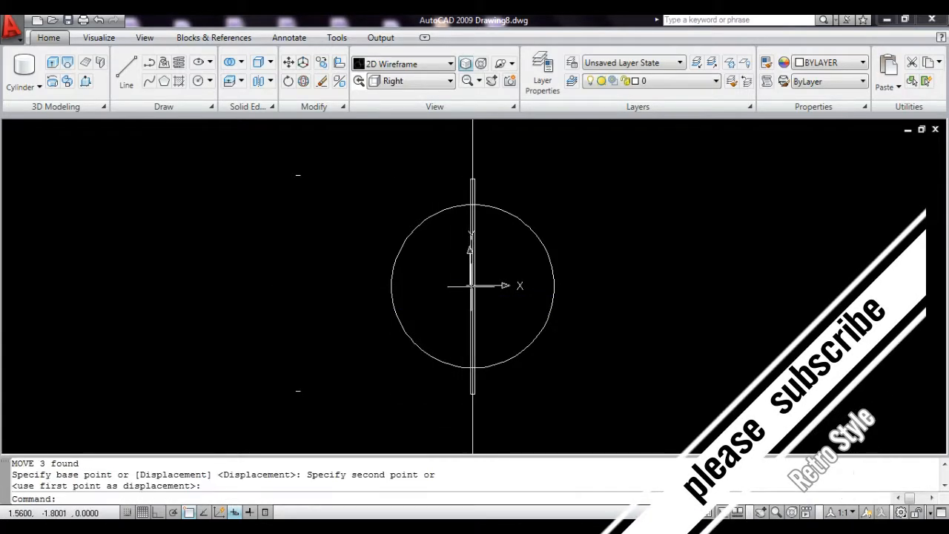
key("Escape")
Delete the two short end arcs left behind at the strip's former position.
left_click(352, 438)
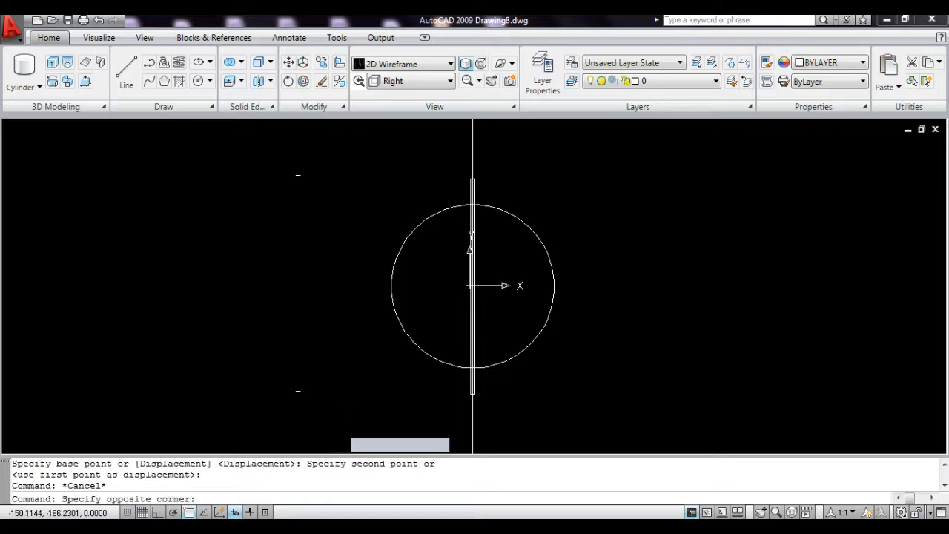
left_click(291, 334)
left_click(258, 171)
left_click(325, 209)
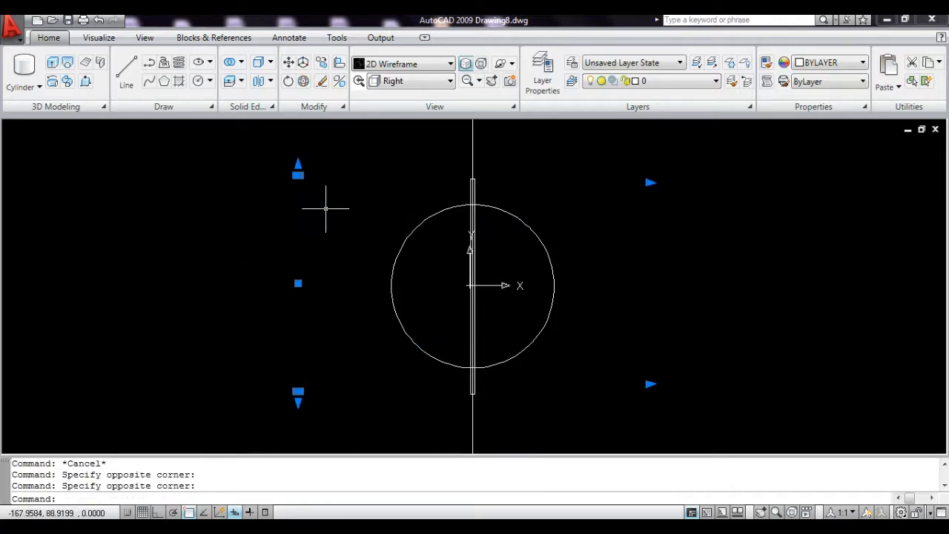
key("Delete")
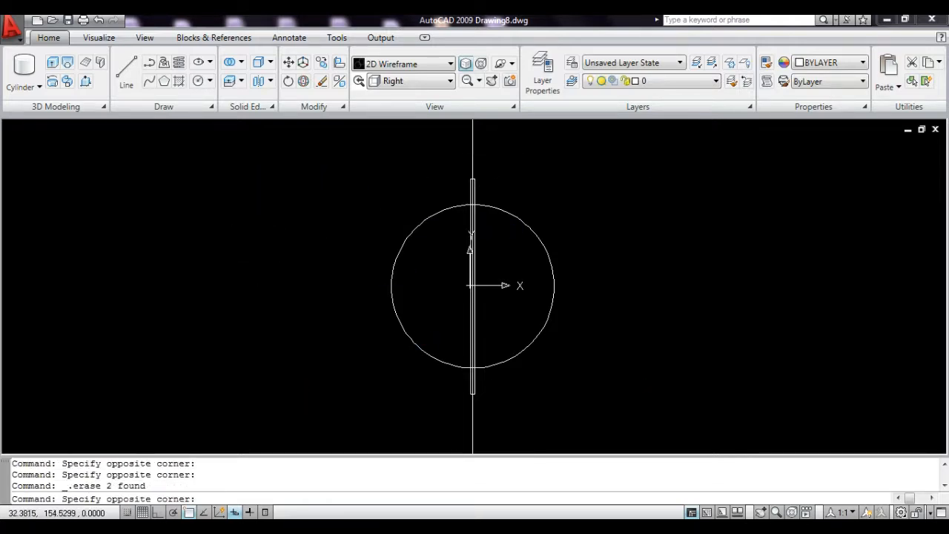
Delete the long vertical construction line running through the circle's centre.
left_click(429, 147)
left_click(428, 148)
left_click(510, 138)
left_click(513, 139)
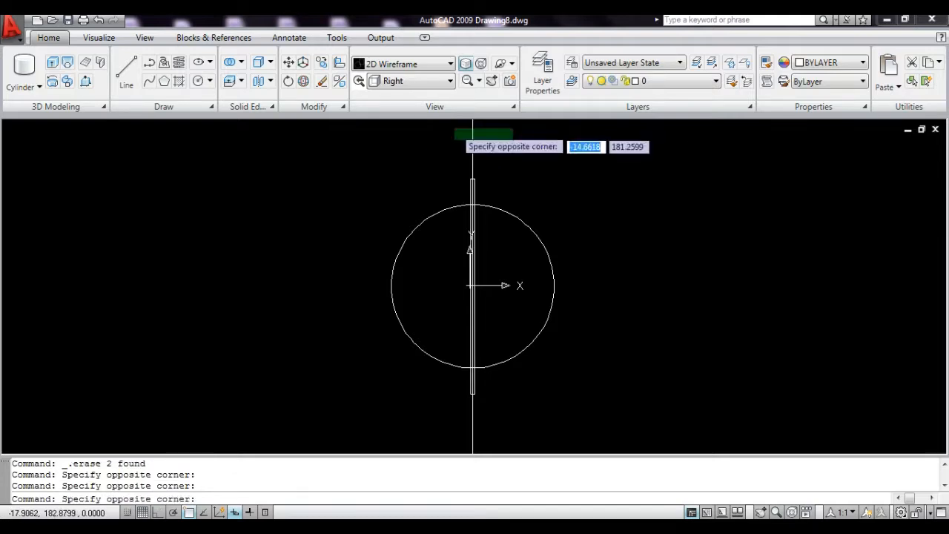
left_click(455, 128)
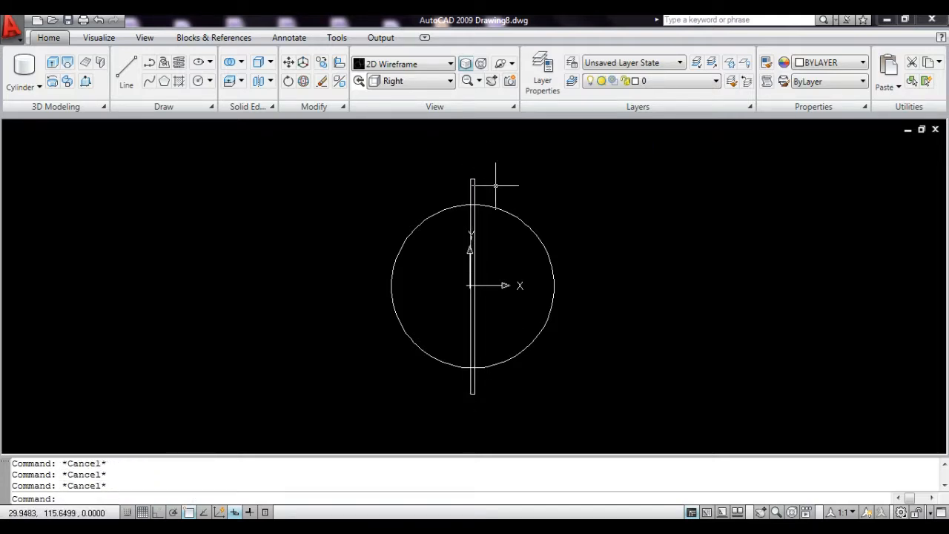
left_click(496, 186)
left_click(443, 152)
key("Escape")
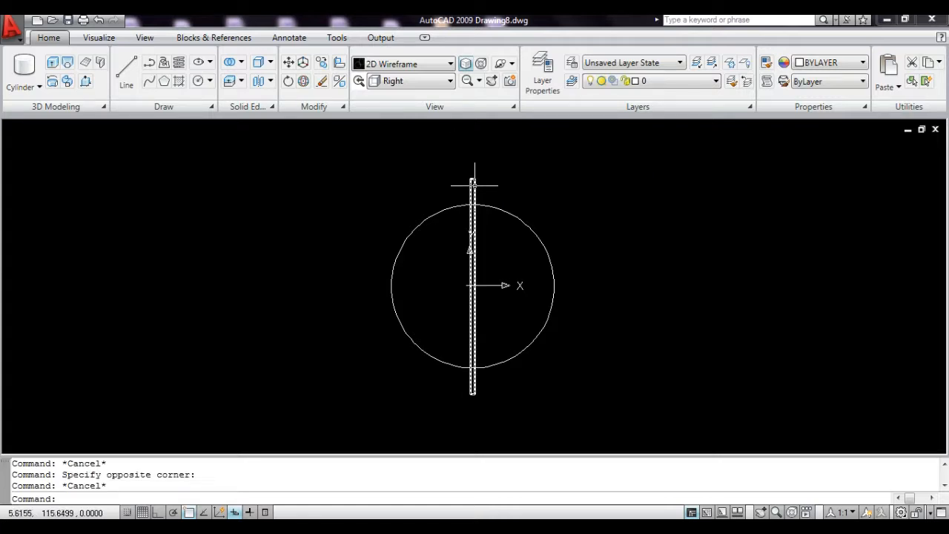
key("Escape")
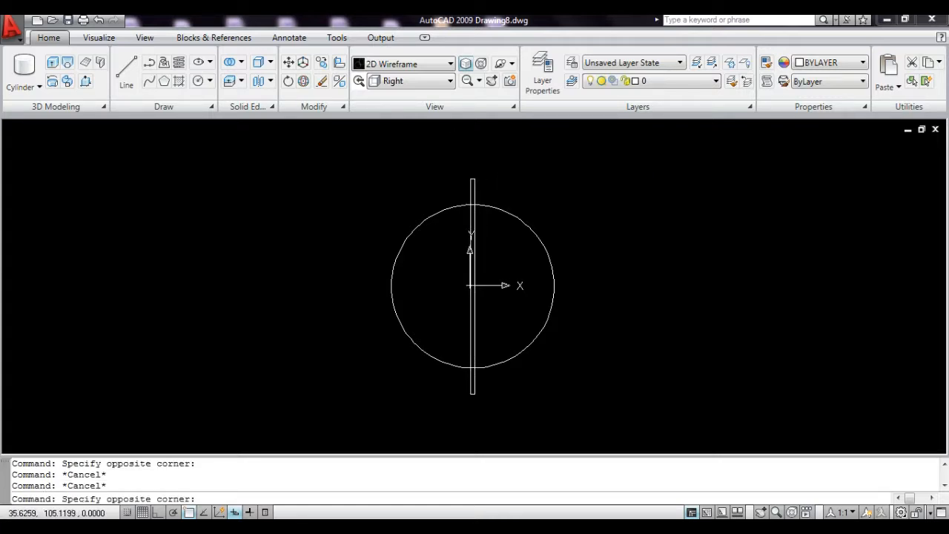
Rotate a copy of the vertical strip about the circle's centre into a horizontal position with Ortho on, forming a cross.
left_click(442, 162)
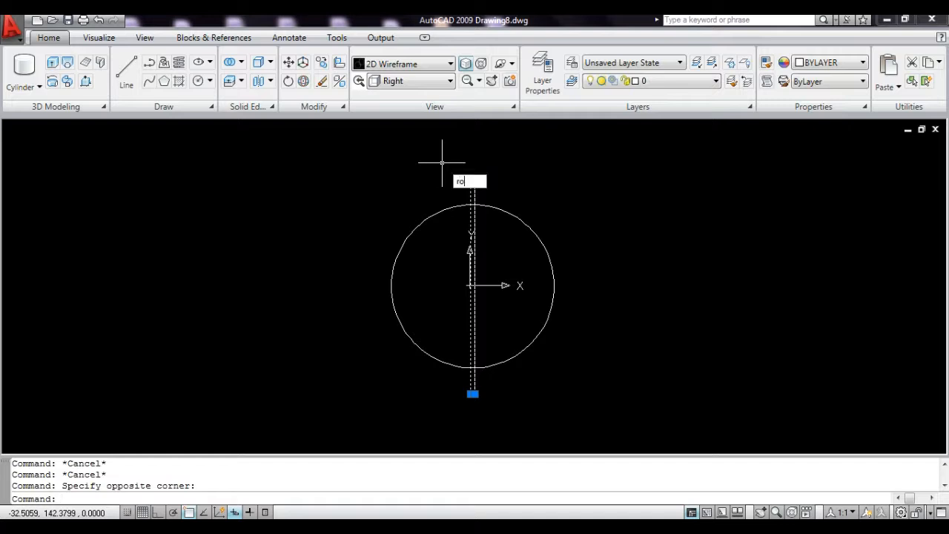
key("Return")
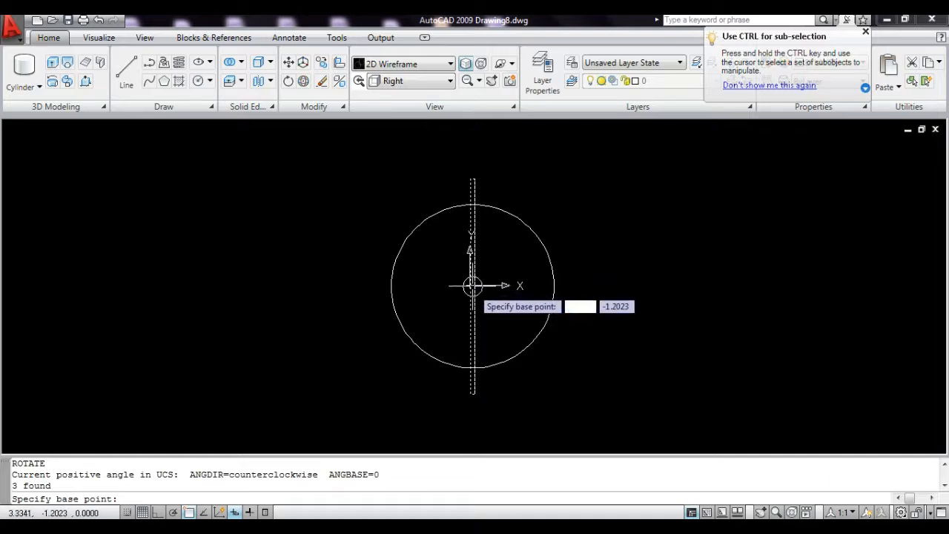
left_click(473, 285)
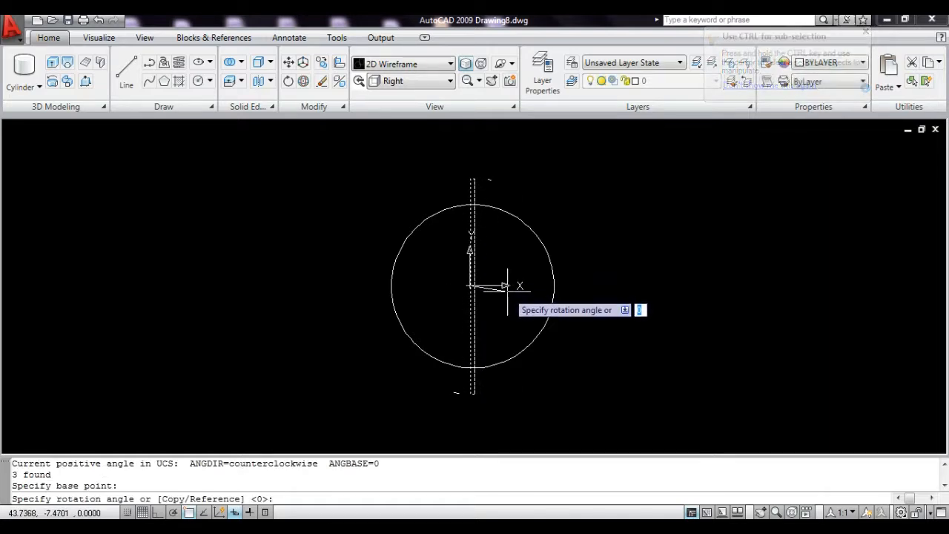
type("co")
key("Return")
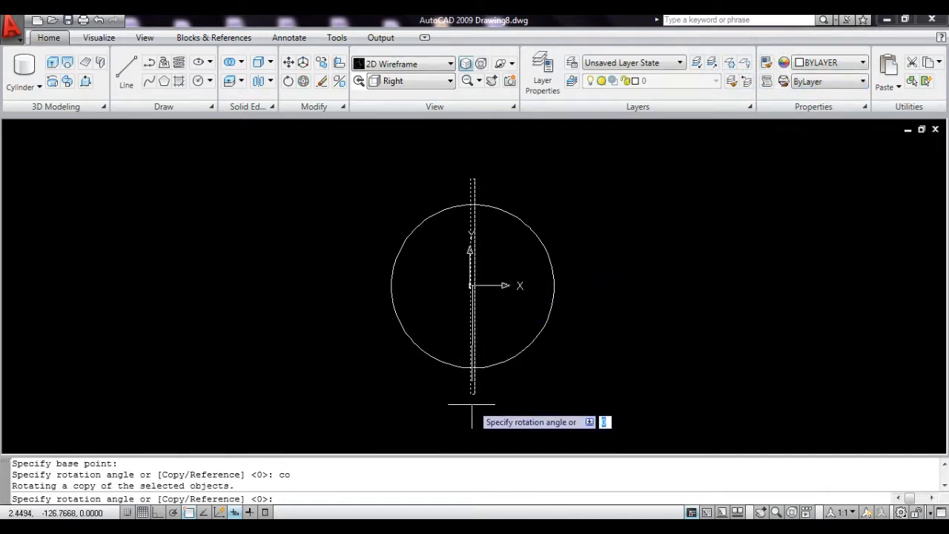
left_click(158, 513)
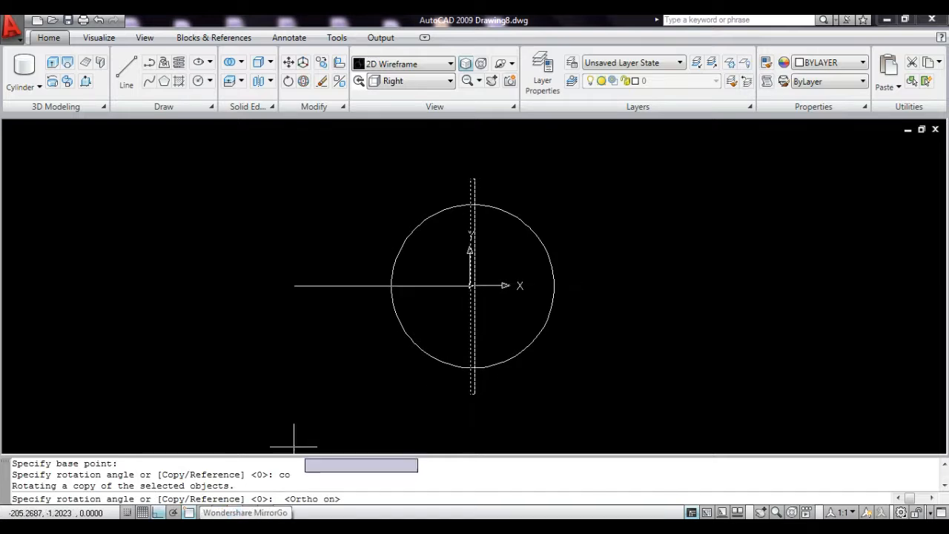
left_click(472, 415)
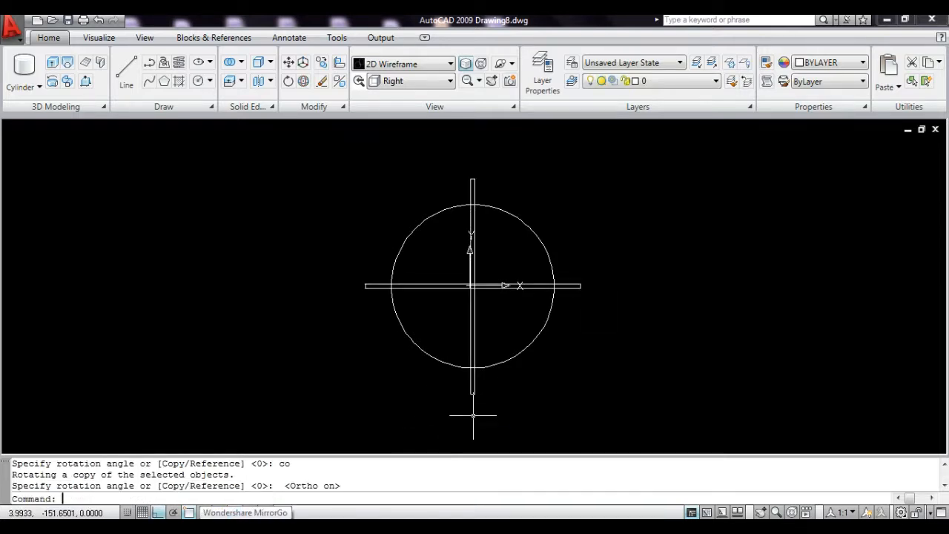
key("Return")
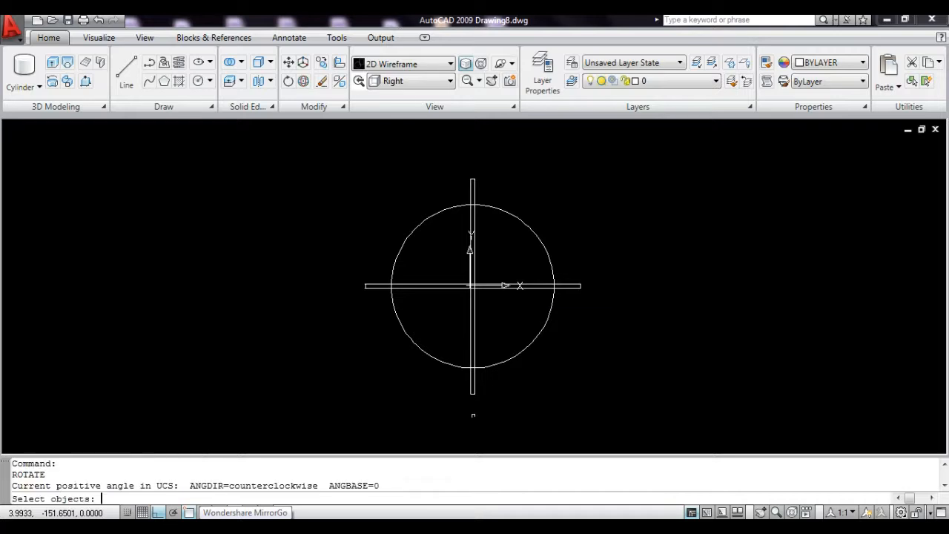
key("Escape")
key("Escape")
key("Escape")
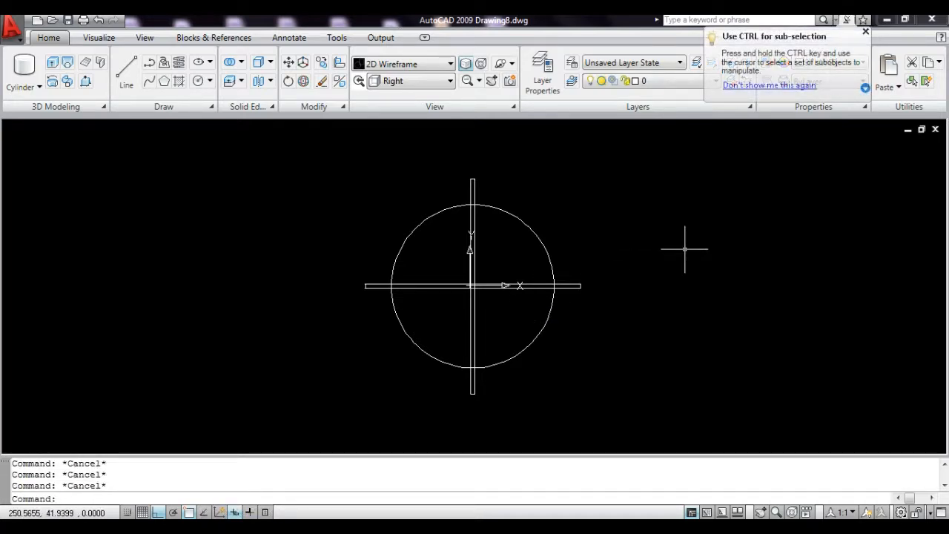
Draw a circle of radius 77 centred on the existing circle's centre.
key("Return")
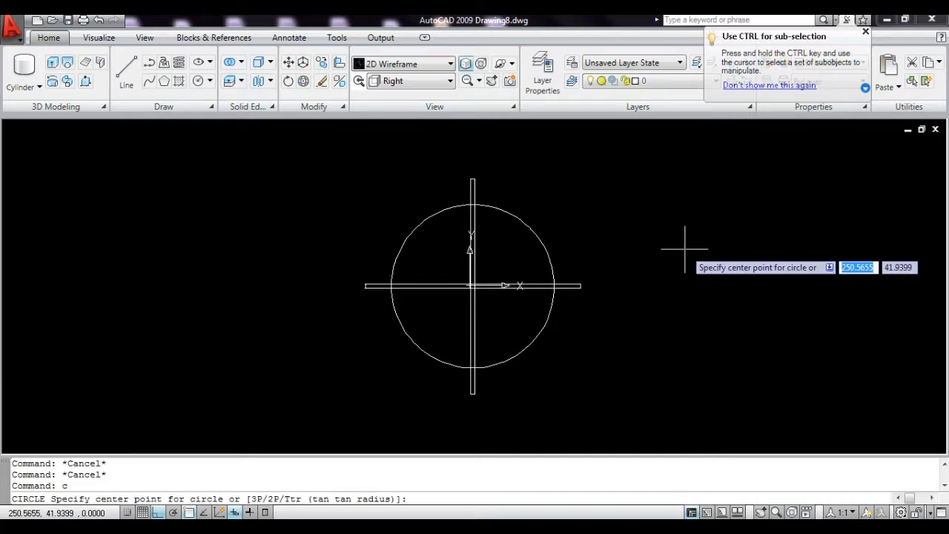
left_click(473, 286)
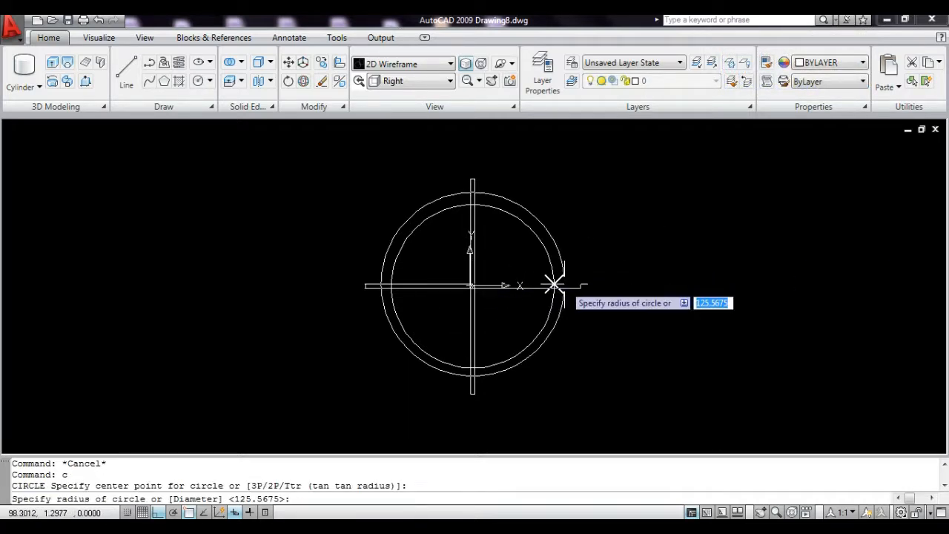
type("77")
key("Return")
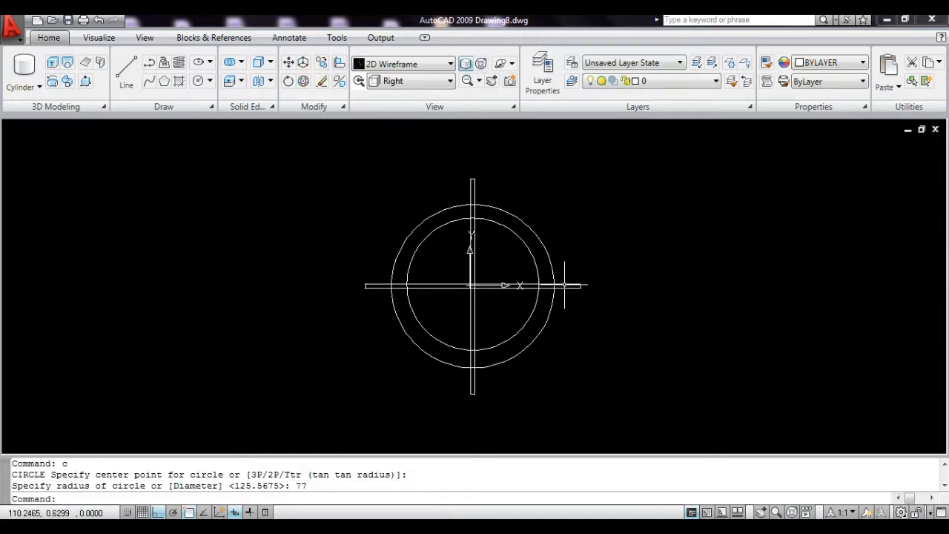
Move the radius 77 circle straight up so its lowest quadrant point sits at the large circle's centre.
left_click(525, 330)
left_click(506, 322)
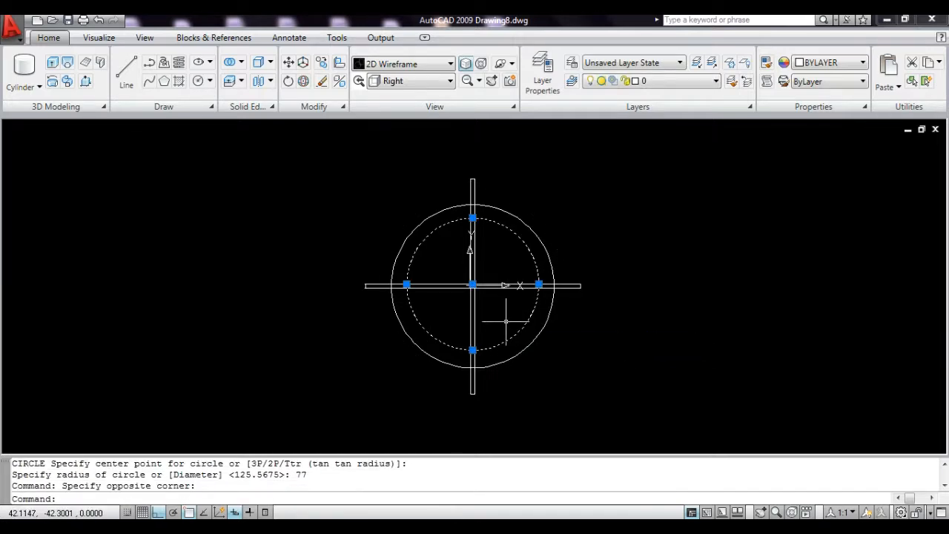
key("Return")
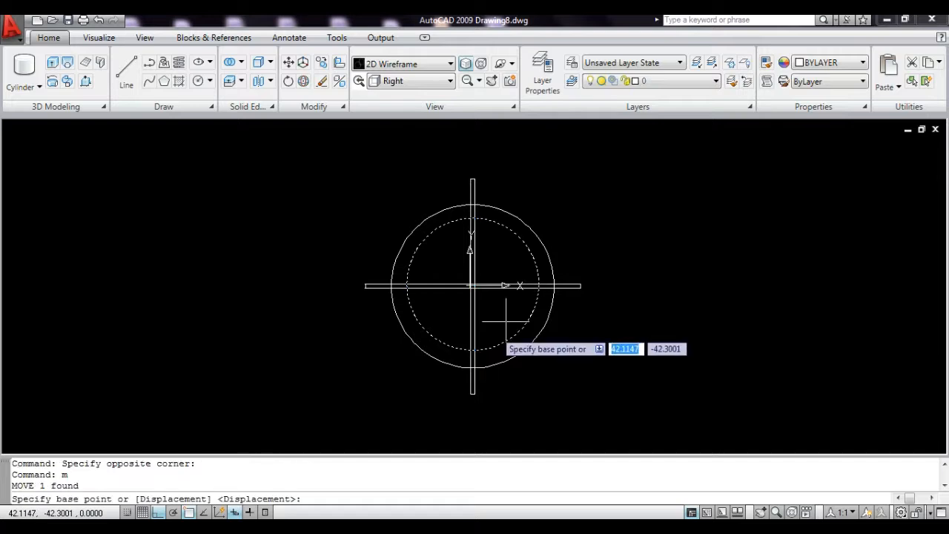
left_click(472, 349)
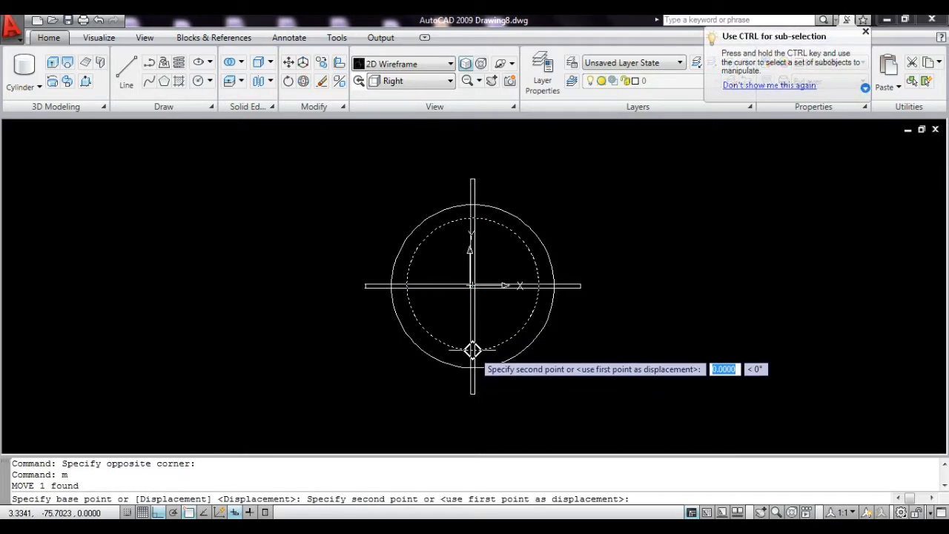
left_click(473, 281)
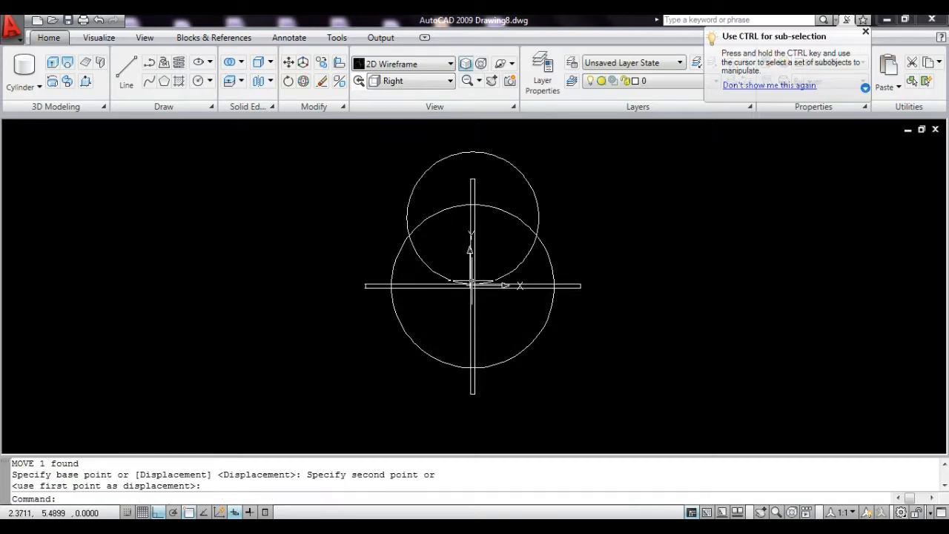
Move the radius 77 circle a further 16 straight up.
left_click(536, 164)
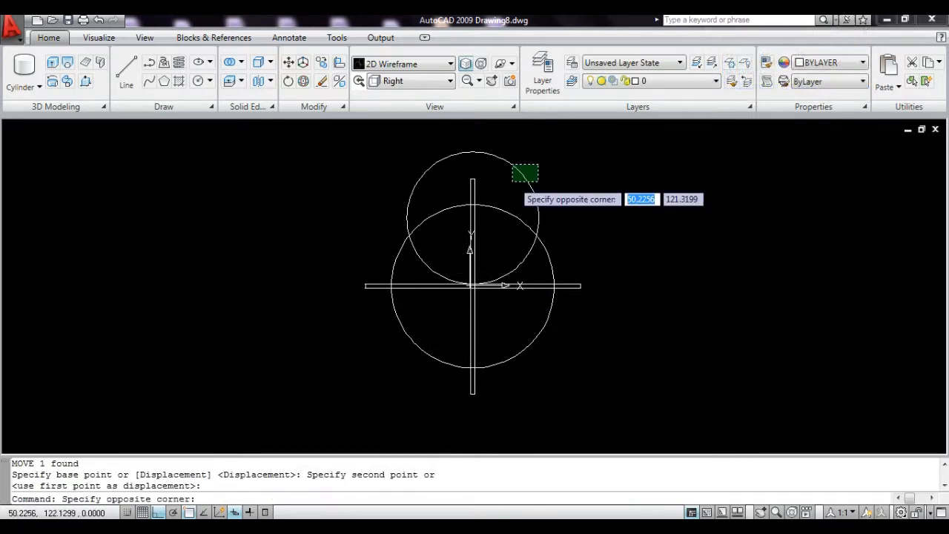
left_click(512, 180)
key("Return")
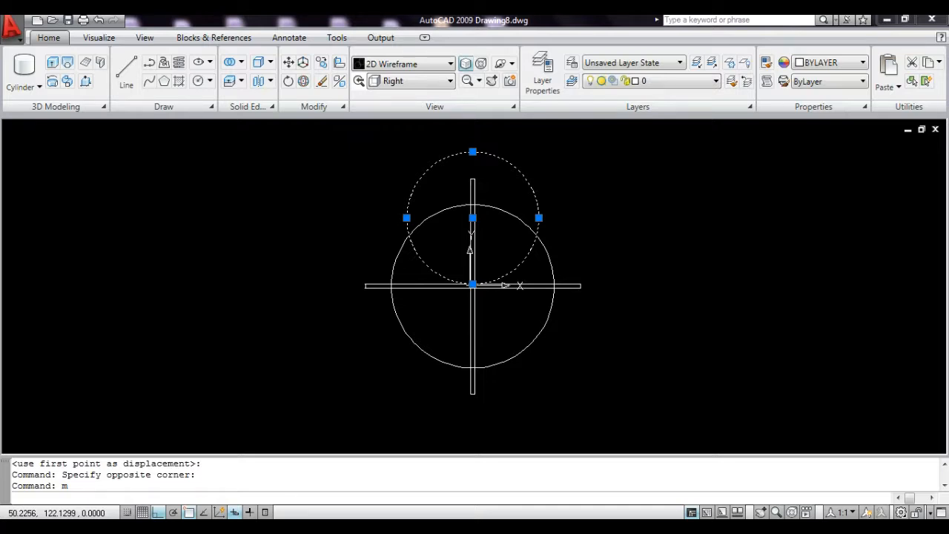
left_click(646, 195)
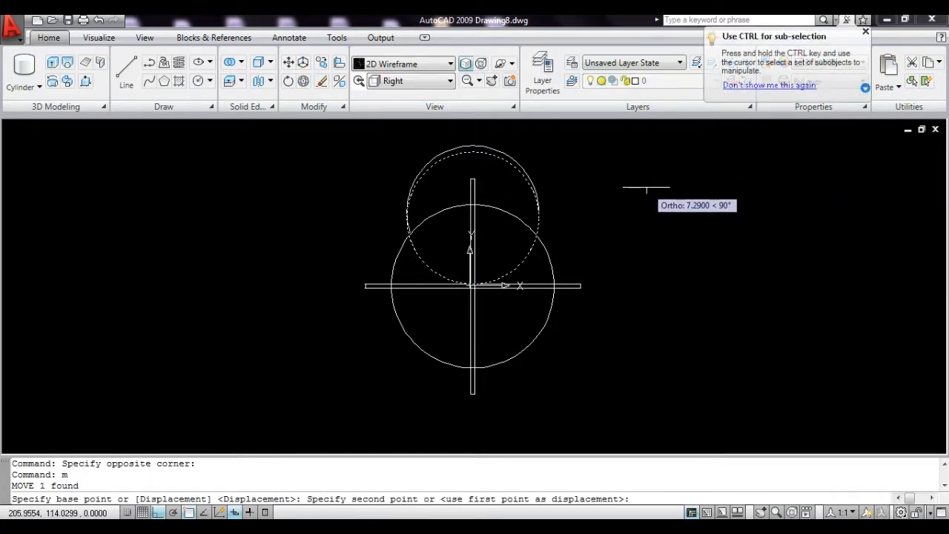
type("16")
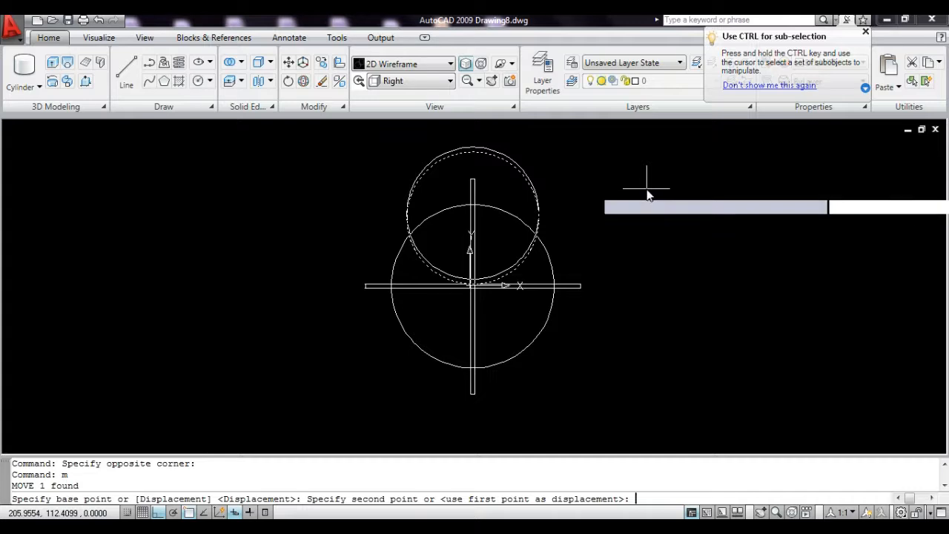
key("Return")
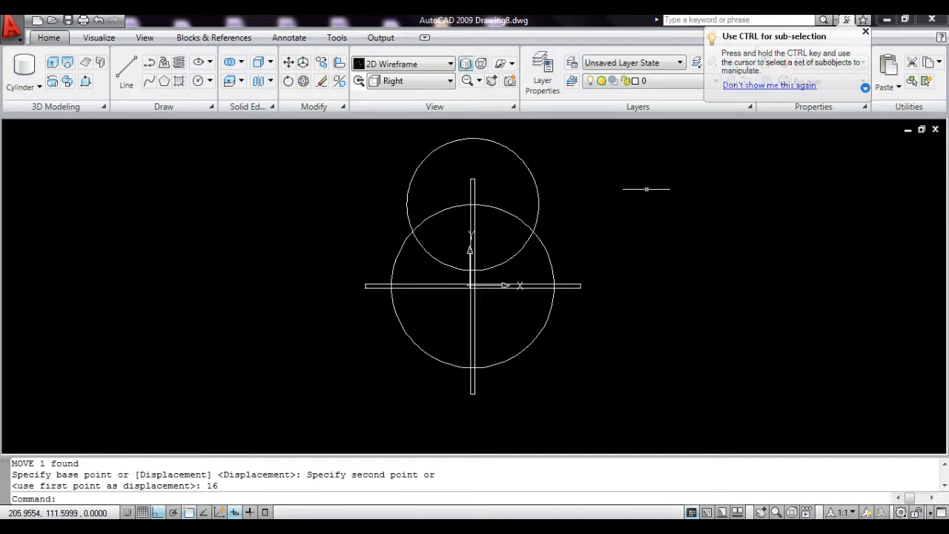
key("Escape")
key("Escape")
Offset the upper radius 77 circle inward by 3.
left_click(562, 155)
left_click(522, 169)
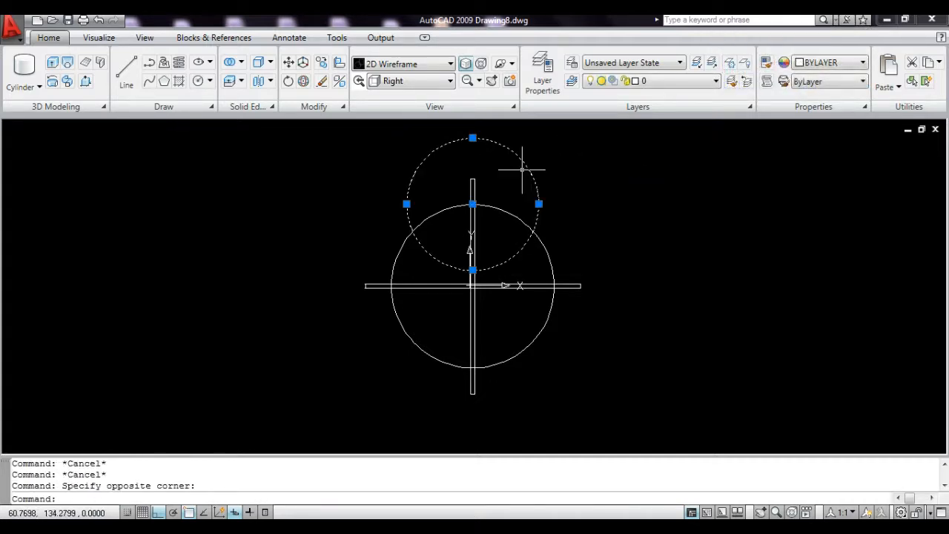
type("o")
key("Return")
left_click(524, 169)
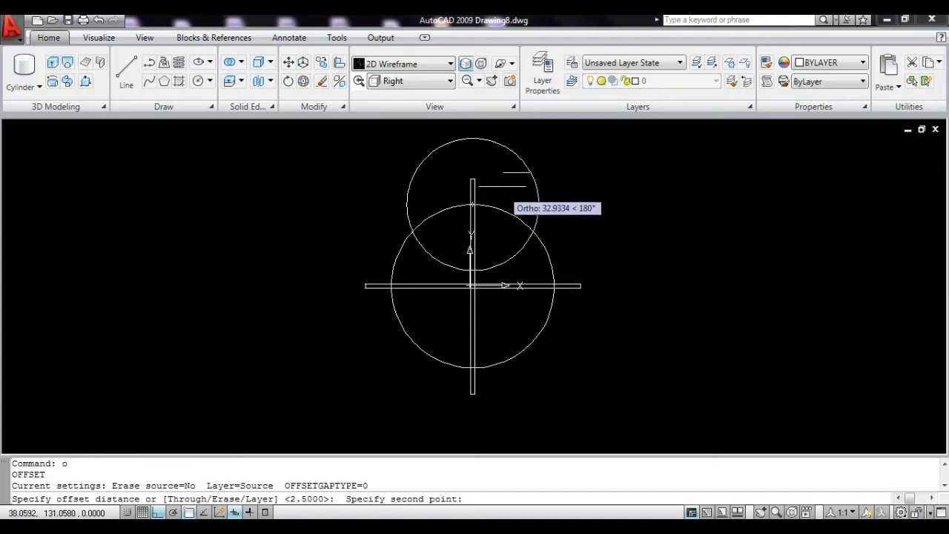
type("3")
key("Return")
left_click(504, 175)
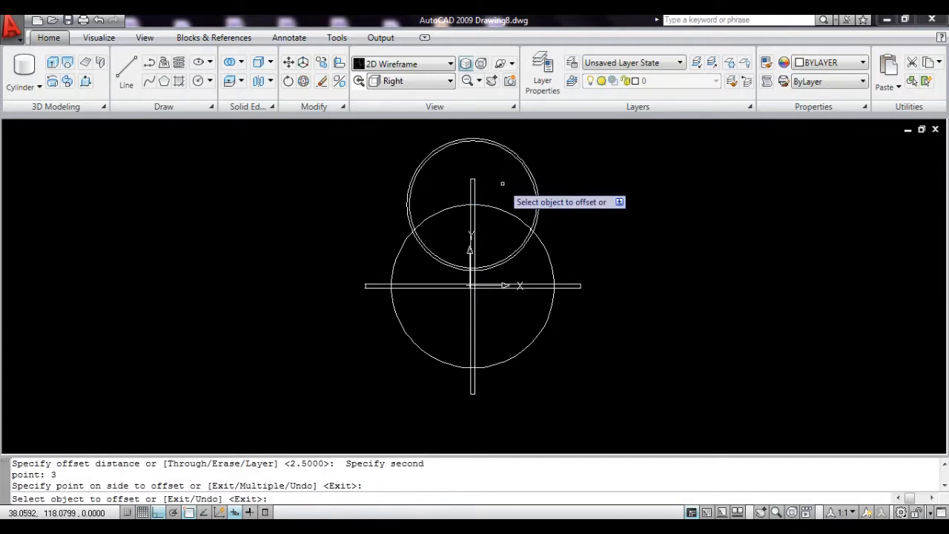
key("Escape")
left_click(558, 145)
left_click(503, 173)
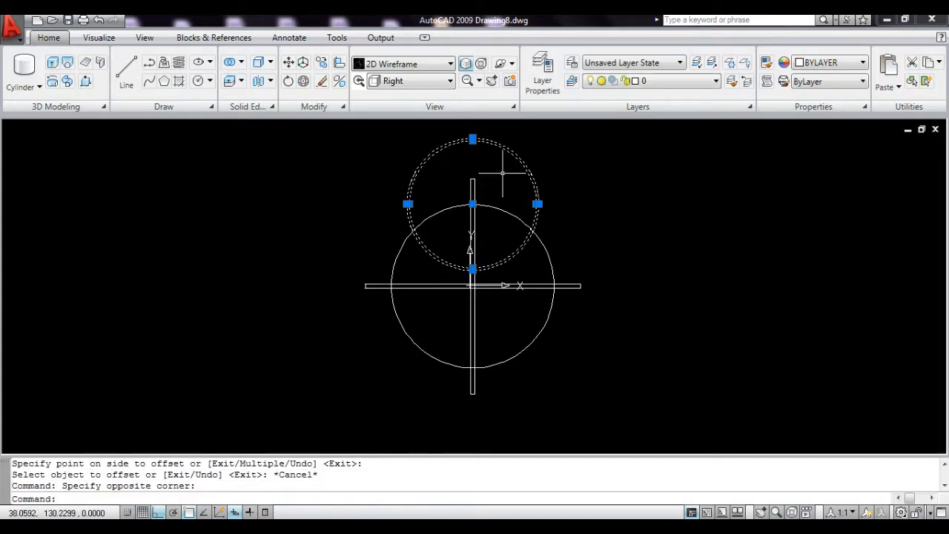
key("Return")
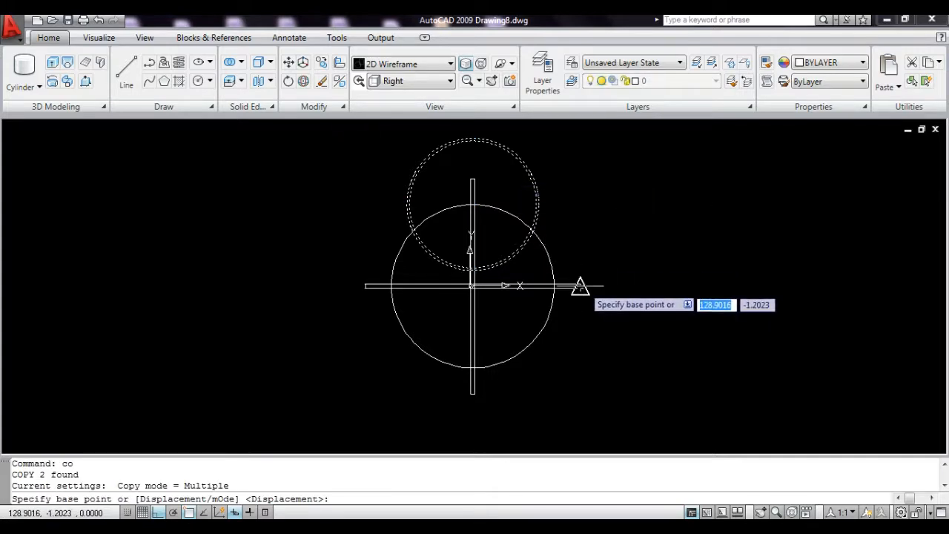
left_click(580, 286)
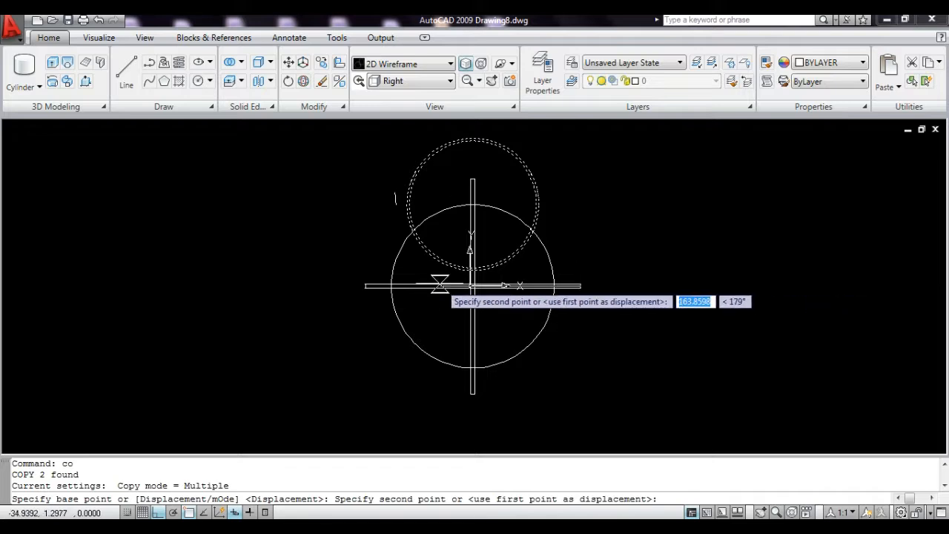
key("Escape")
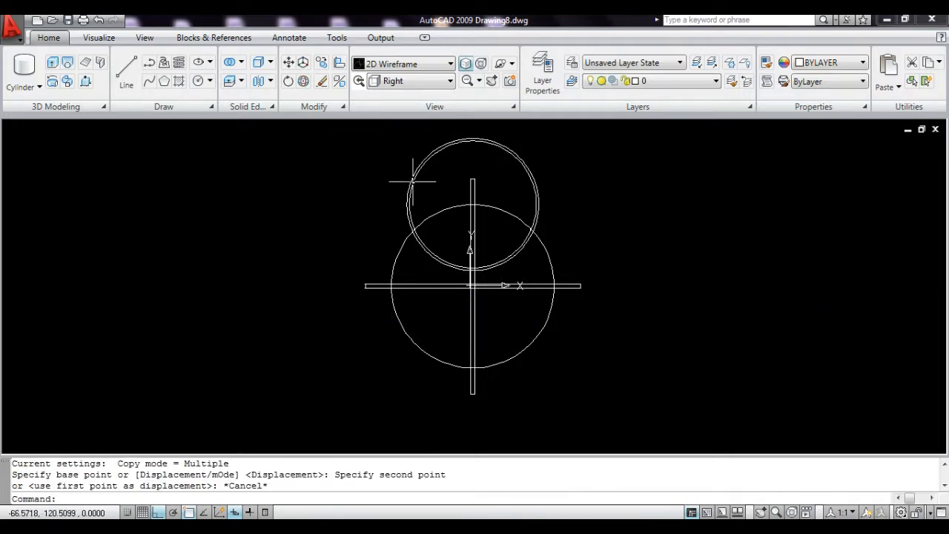
Mirror the two concentric upper circles across the horizontal strip's centreline, keeping the originals.
left_click(508, 167)
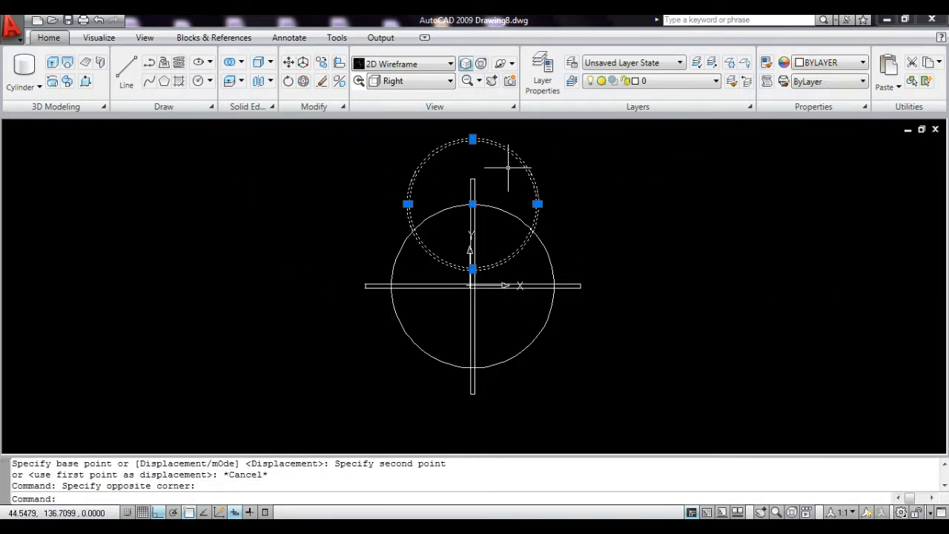
key("Return")
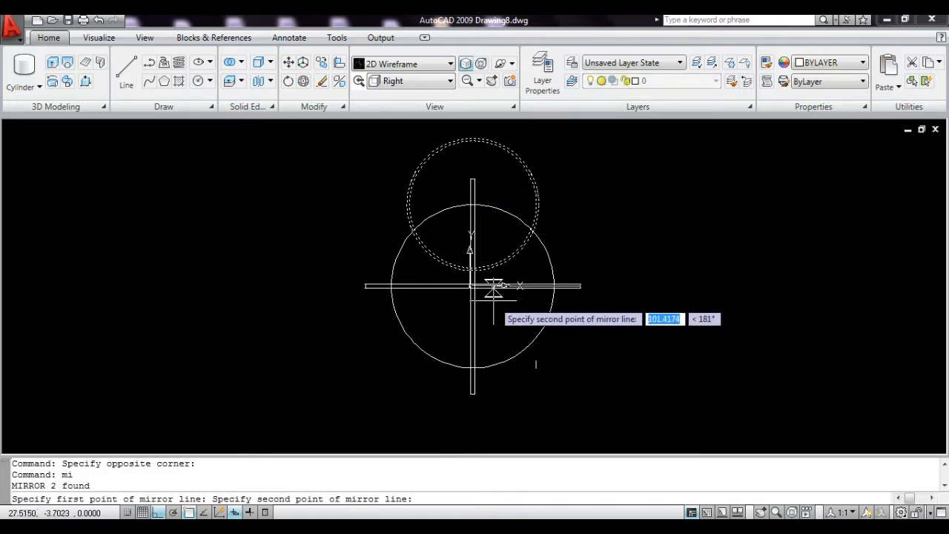
left_click(271, 296)
key("Return")
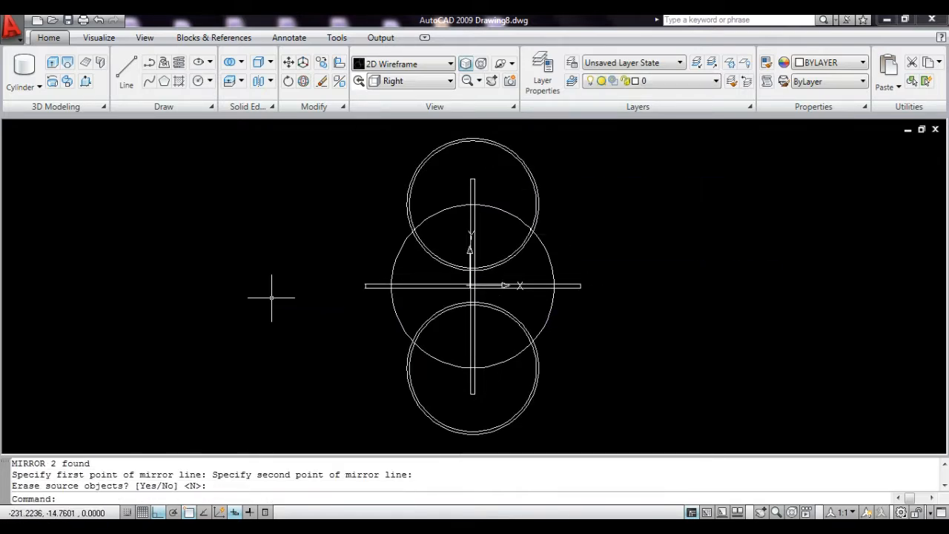
key("Escape")
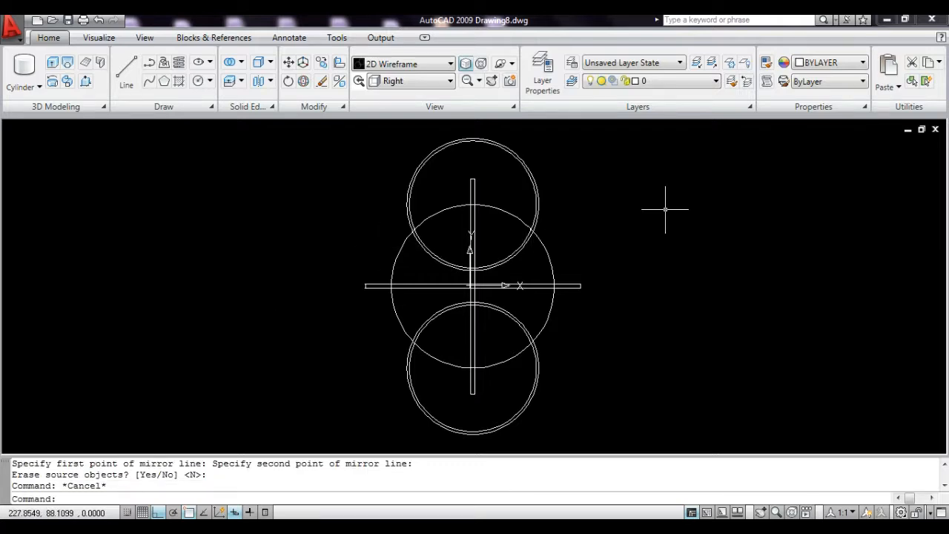
Switch the drawing from the Right view to the Southwest Isometric view.
left_click(416, 81)
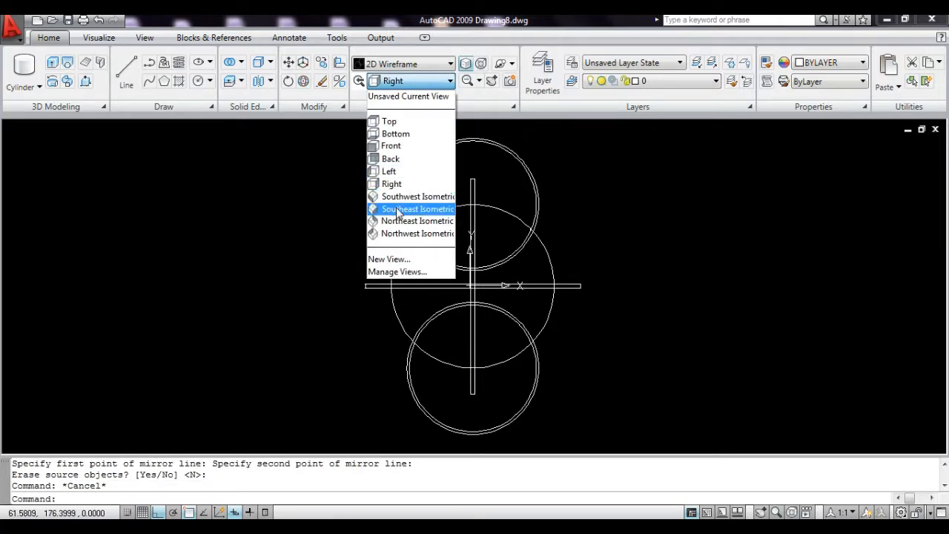
left_click(396, 211)
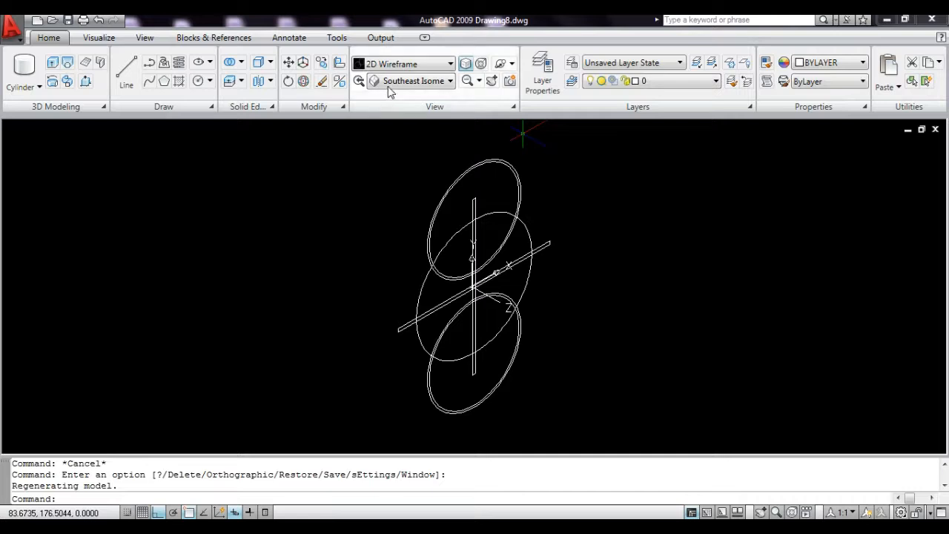
left_click(411, 81)
left_click(408, 196)
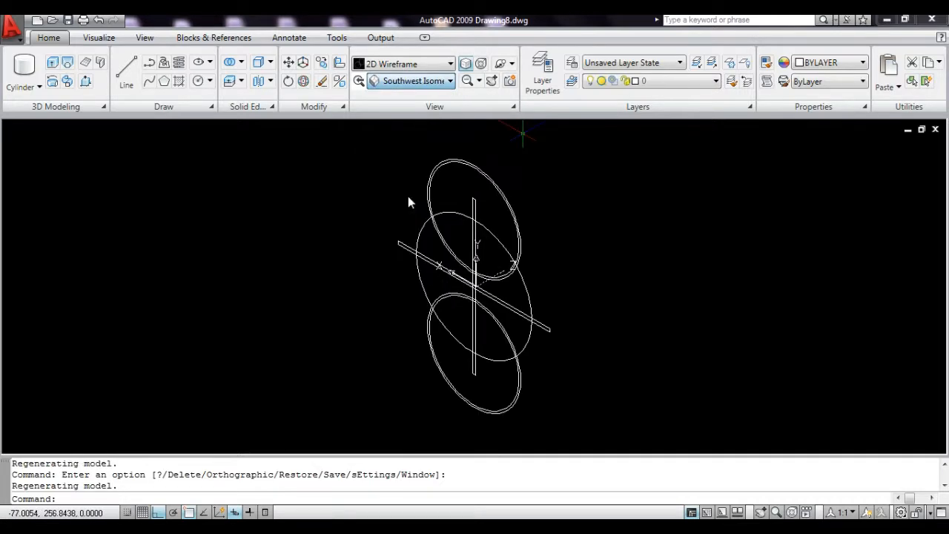
left_click(491, 271)
key("Escape")
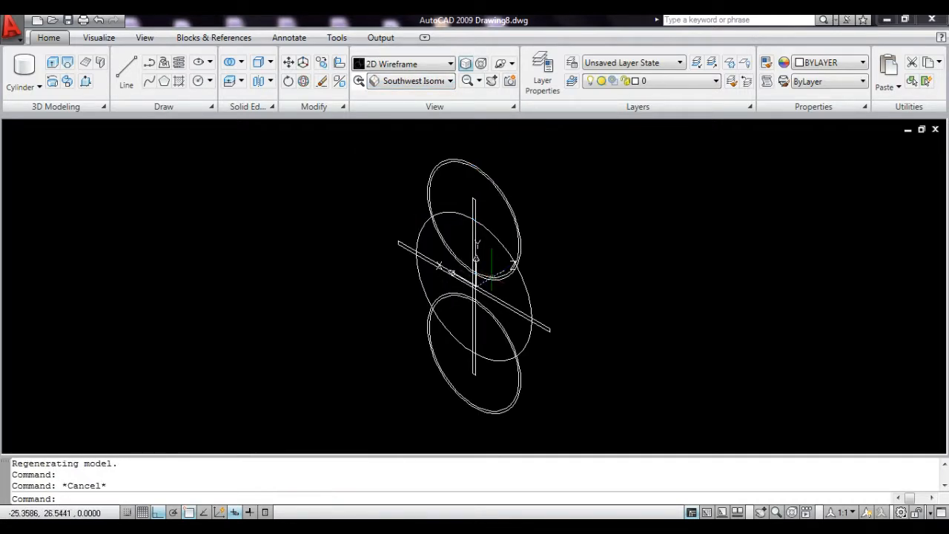
left_click(483, 282)
key("Escape")
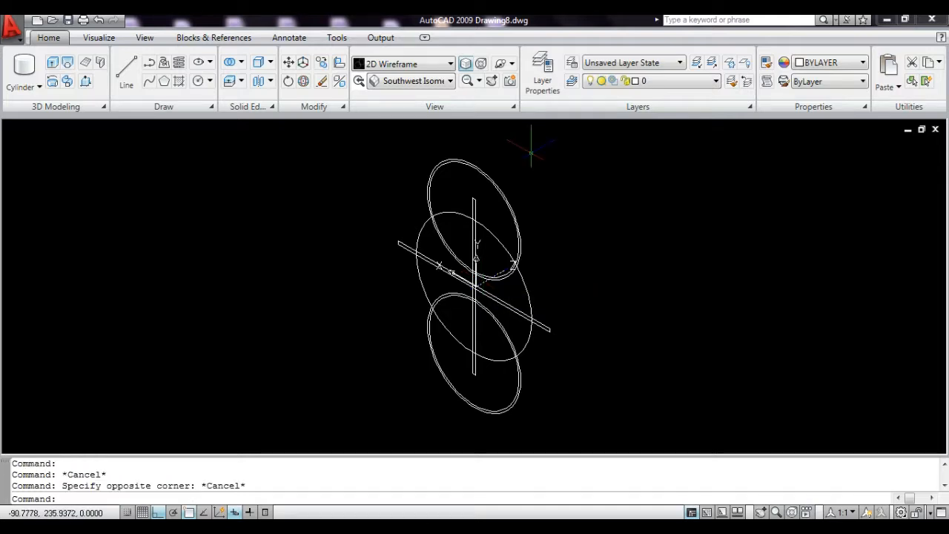
Move both strips and both concentric circle pairs about 269 along +Z, leaving the large circle in place.
left_click(531, 153)
left_click(486, 182)
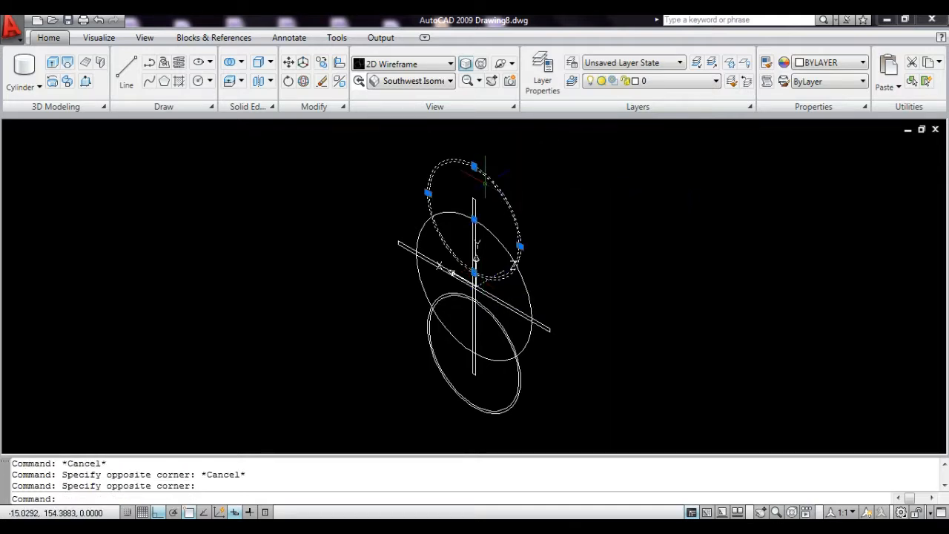
left_click(469, 201)
left_click(460, 214)
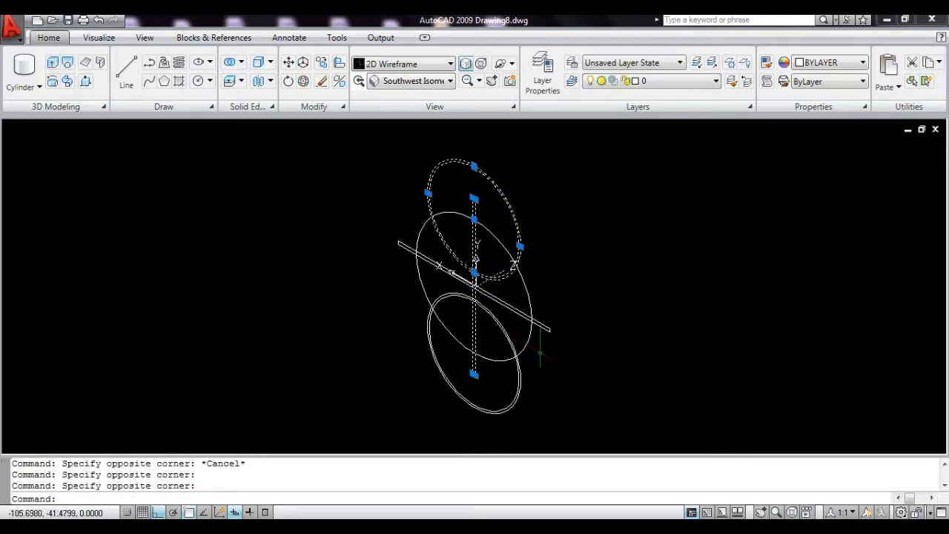
left_click(560, 335)
left_click(543, 320)
left_click(540, 360)
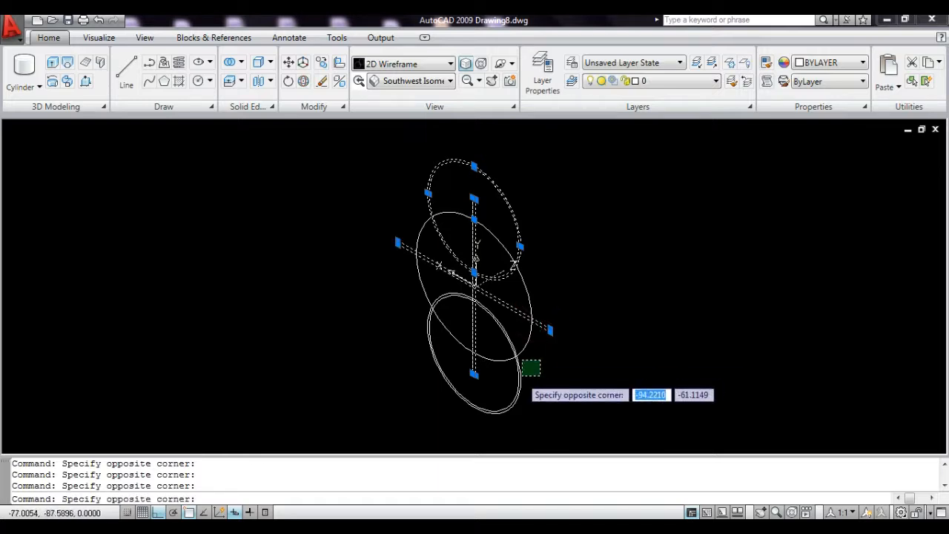
left_click(535, 378)
left_click(537, 379)
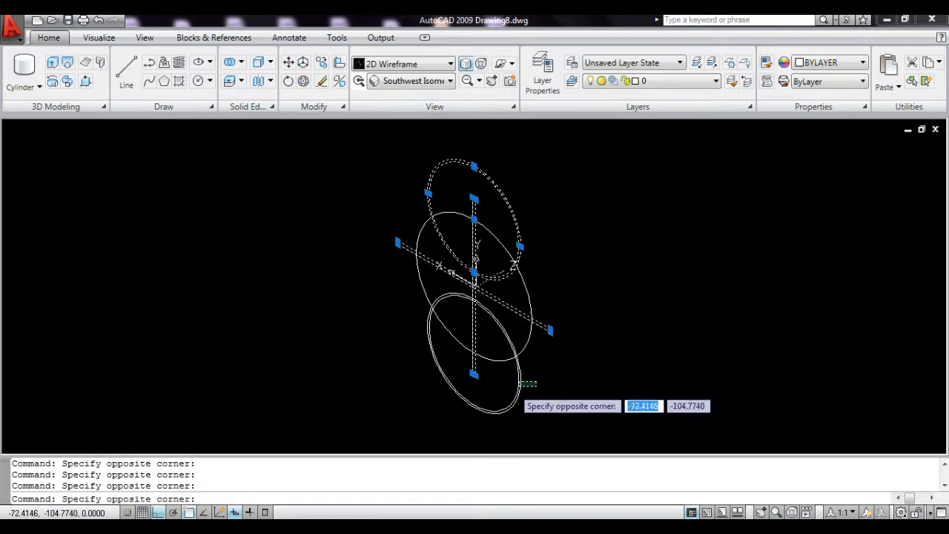
left_click(503, 392)
type("m")
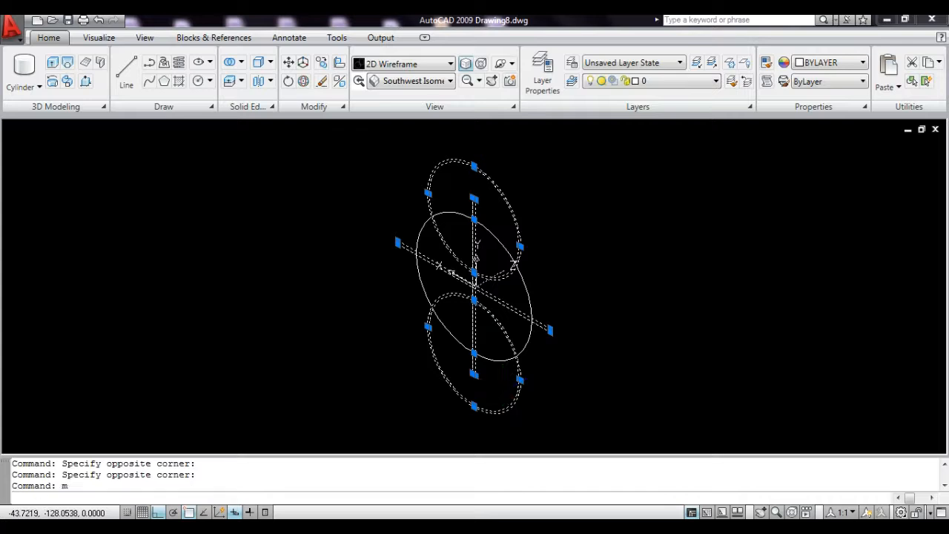
key("Return")
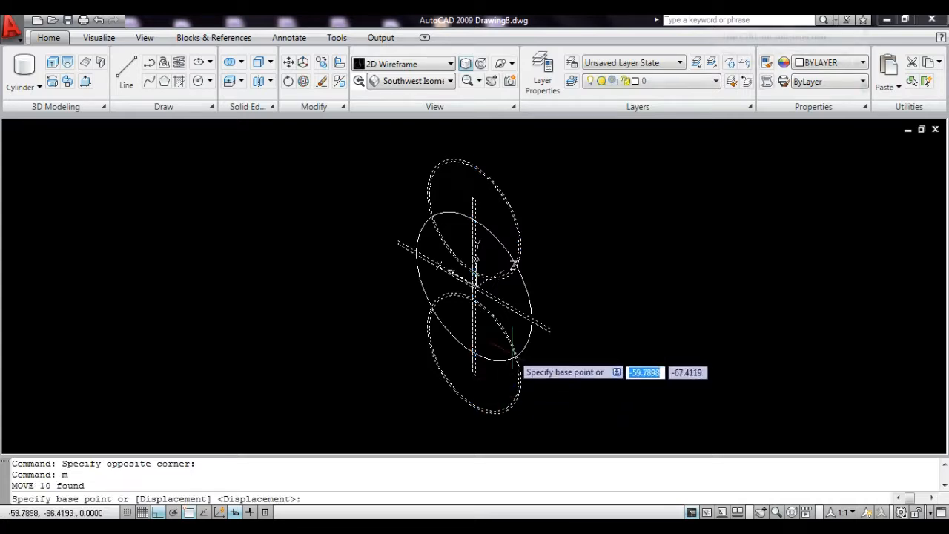
left_click(476, 285)
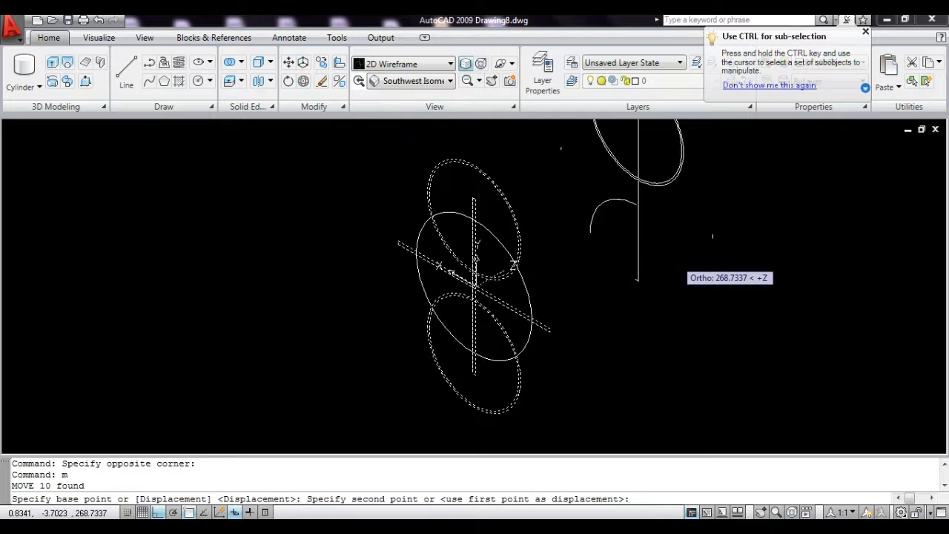
left_click(676, 256)
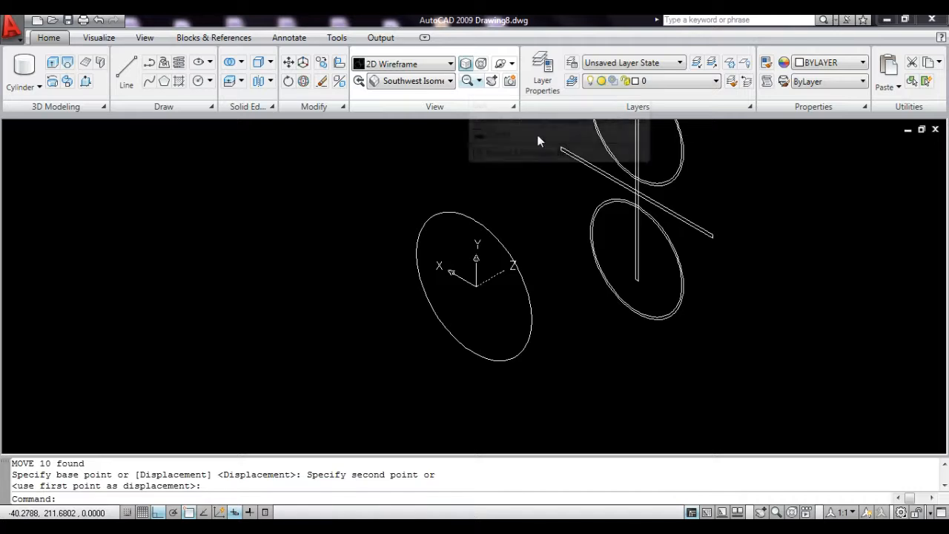
Create a sphere of radius 94 centred on the large circle's centre.
left_click(469, 83)
key("Escape")
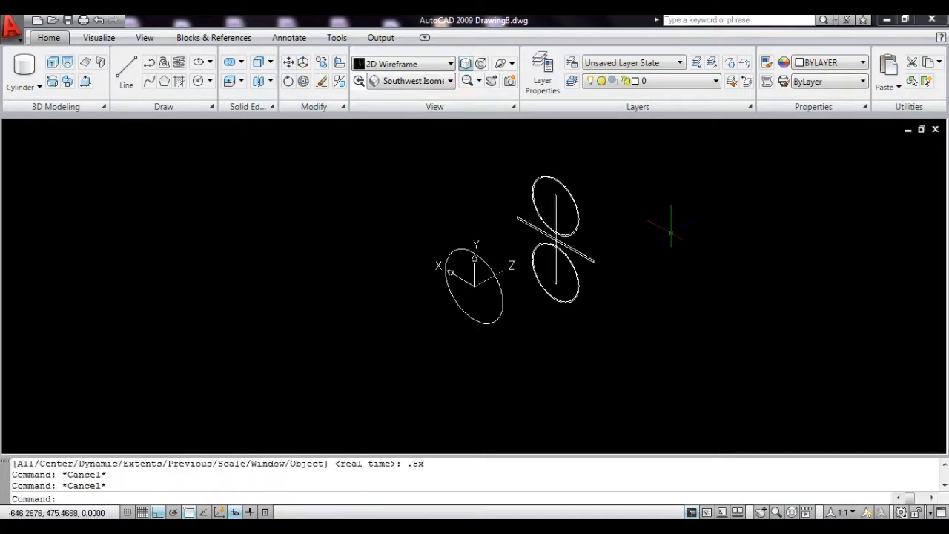
type("sphere")
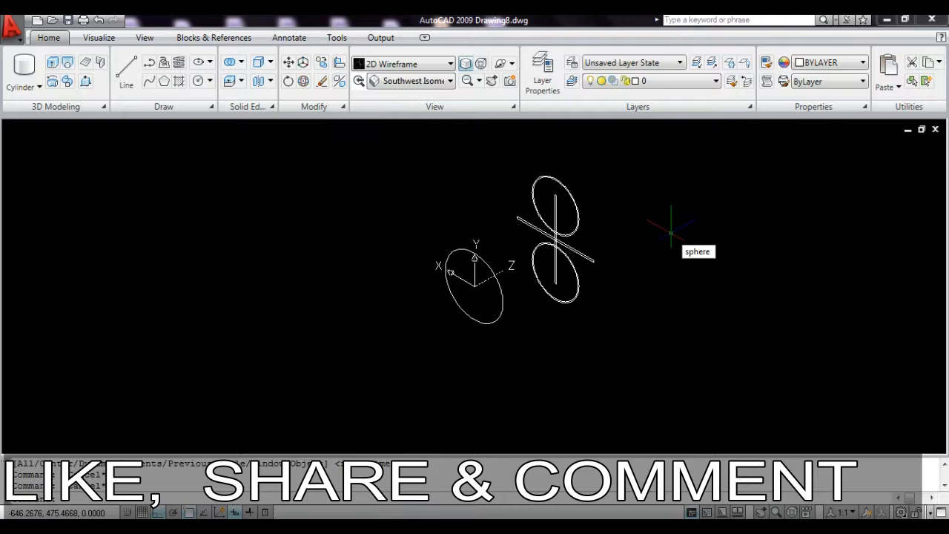
key("Return")
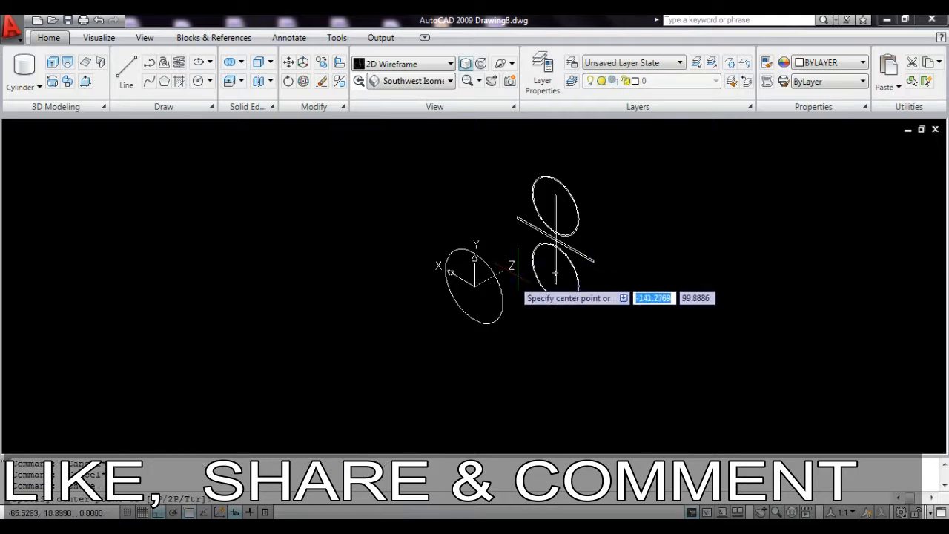
left_click(475, 286)
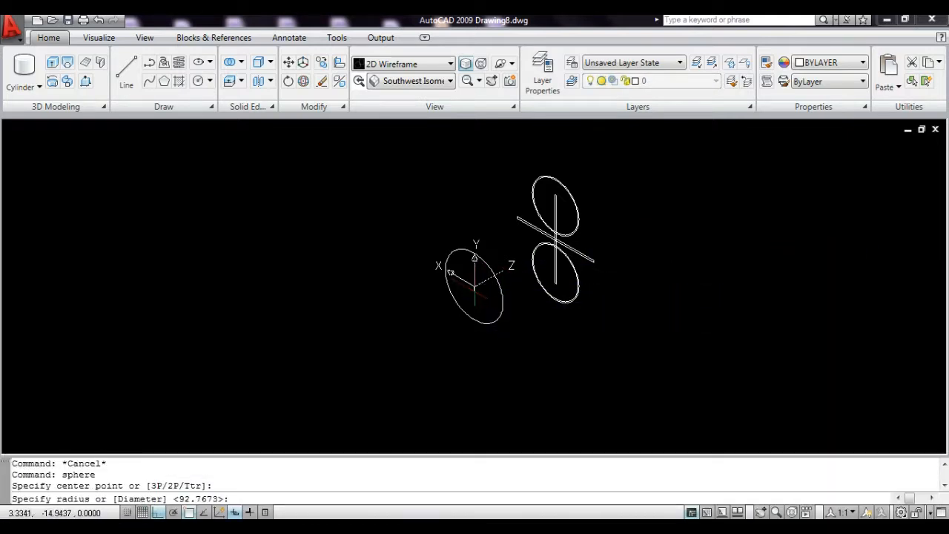
type("94")
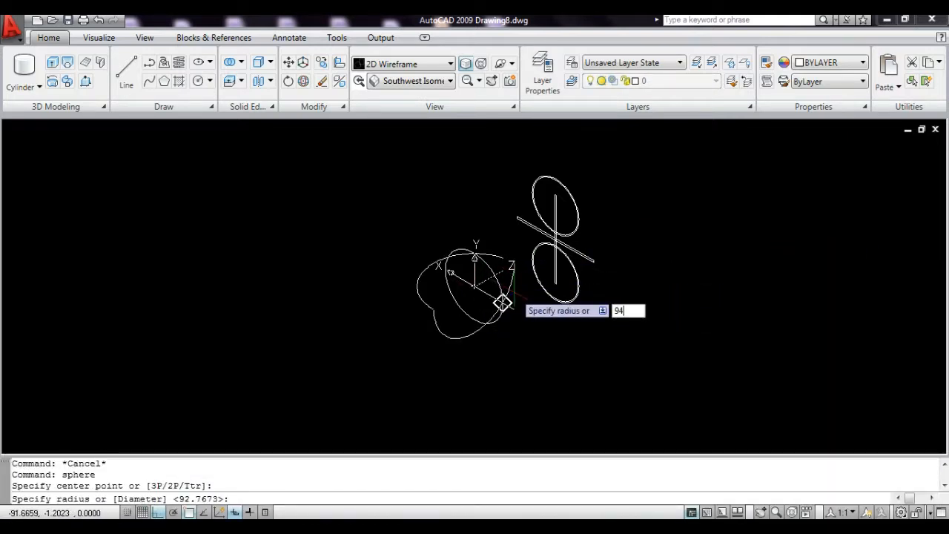
key("Return")
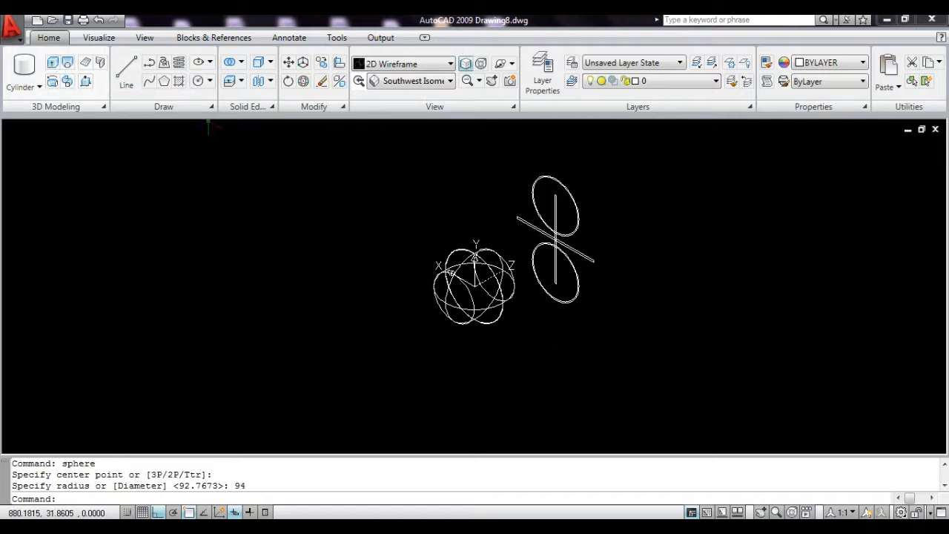
Try extruding both strips and all four moved circles to a height picked with two points, and undo the extrusion.
left_click(657, 386)
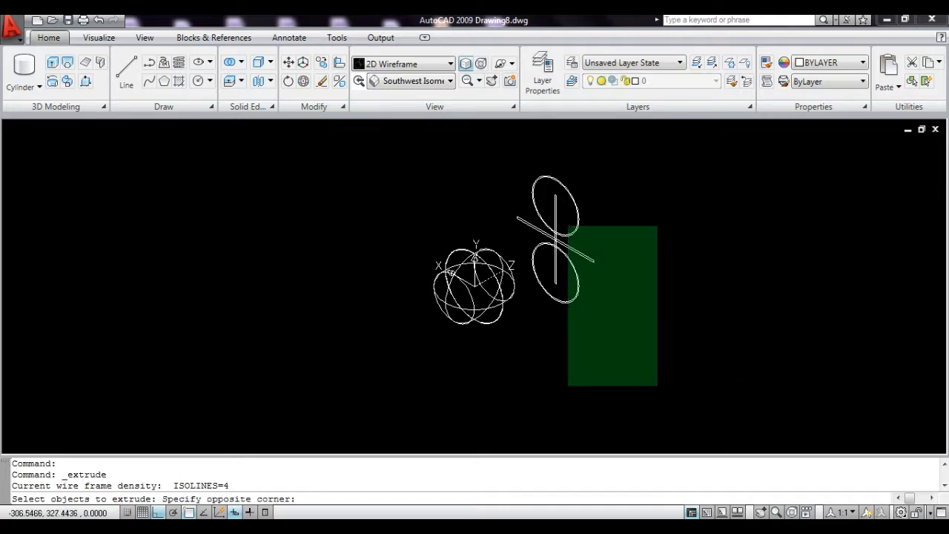
left_click(525, 169)
key("Return")
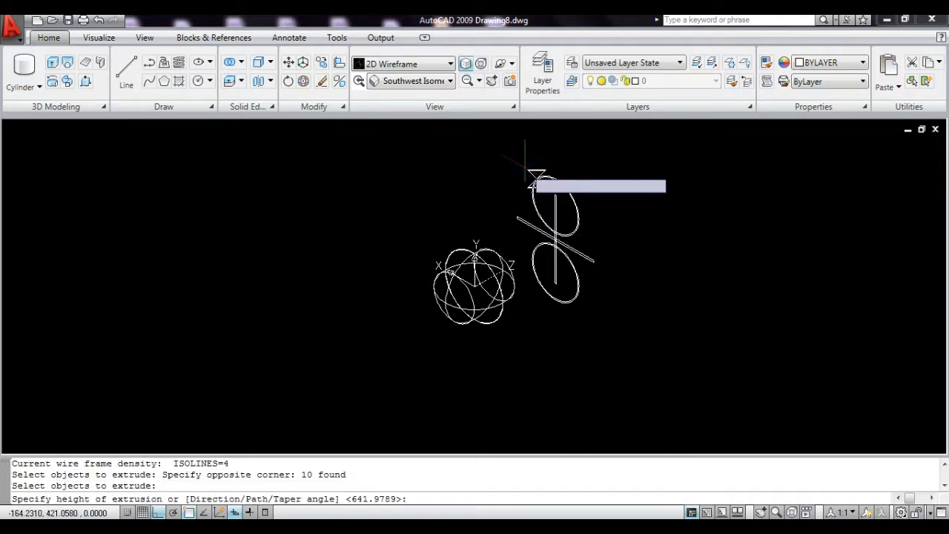
left_click(555, 241)
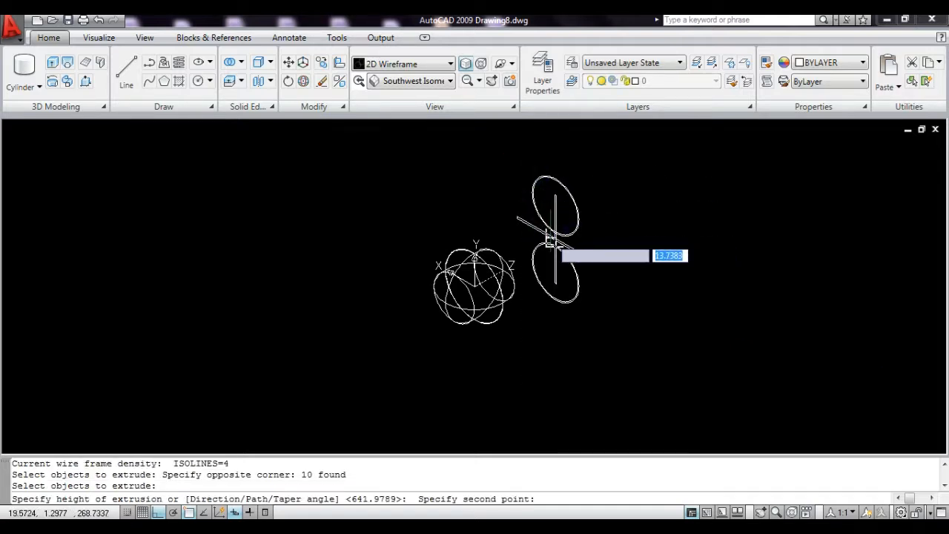
left_click(402, 312)
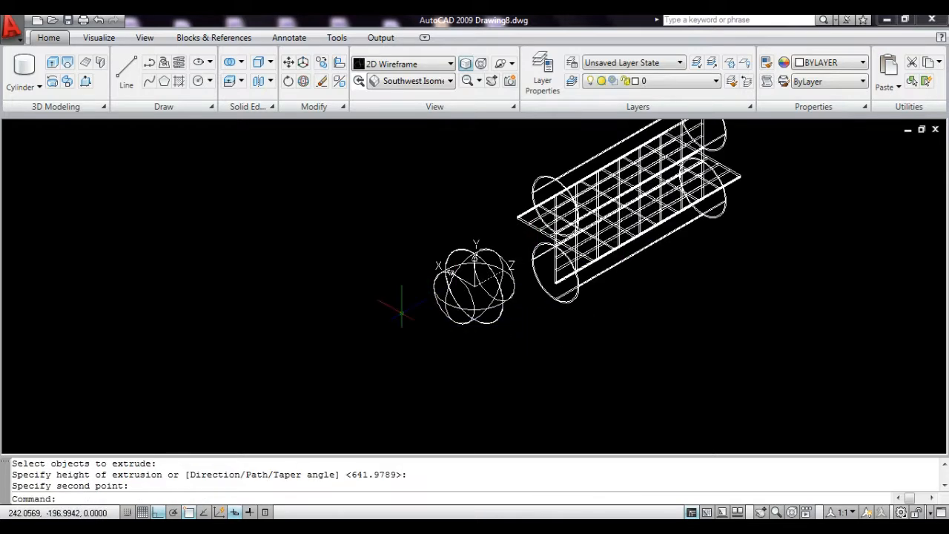
key("ctrl+z")
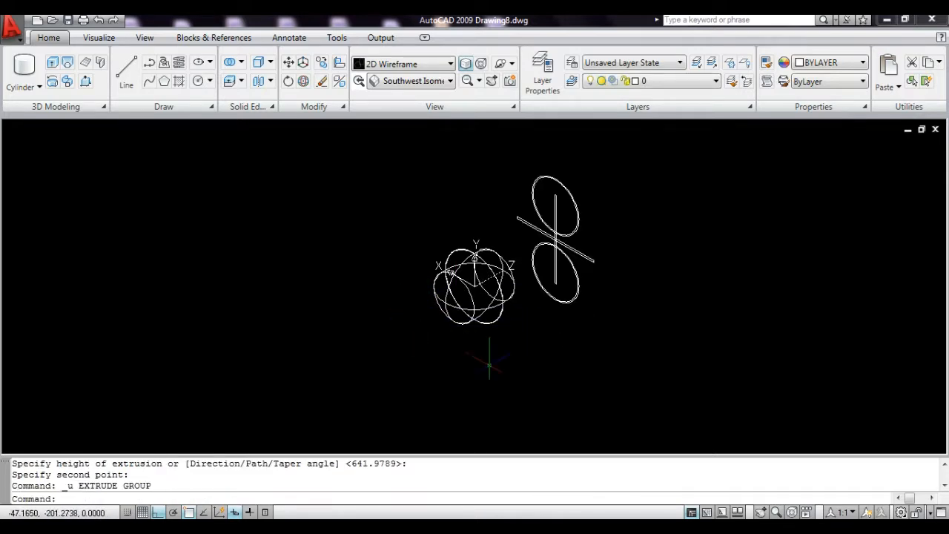
Move the sphere and the large circle along +Z, beyond the crossed strips and concentric circle pairs.
left_click(523, 357)
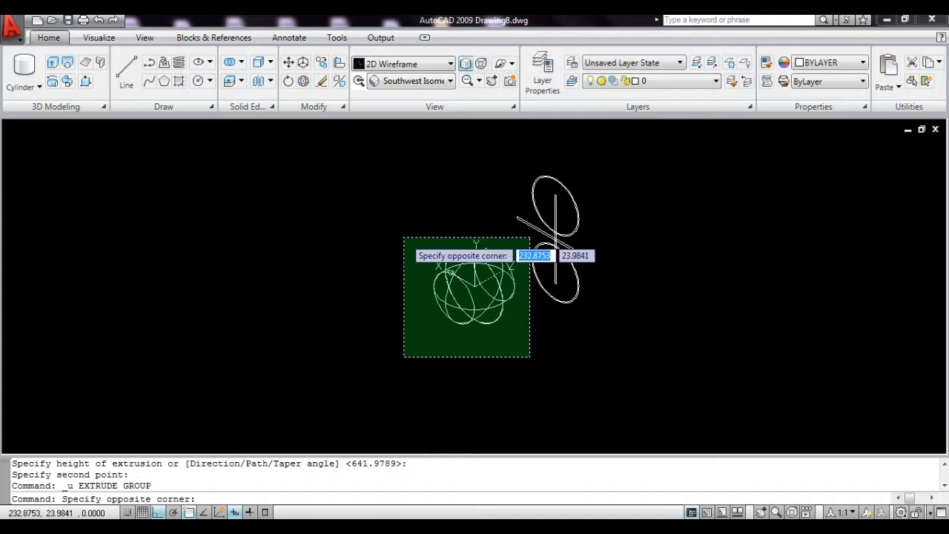
type("m")
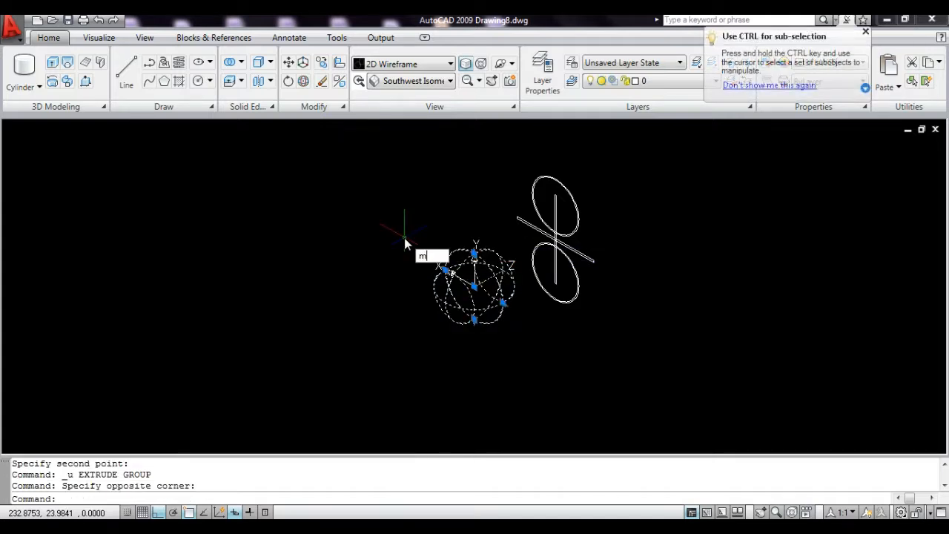
key("Return")
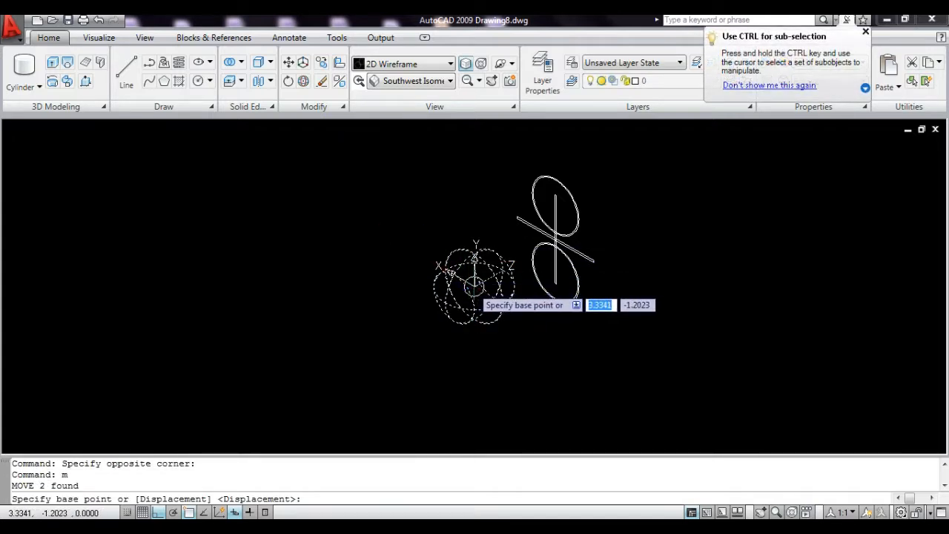
left_click(475, 284)
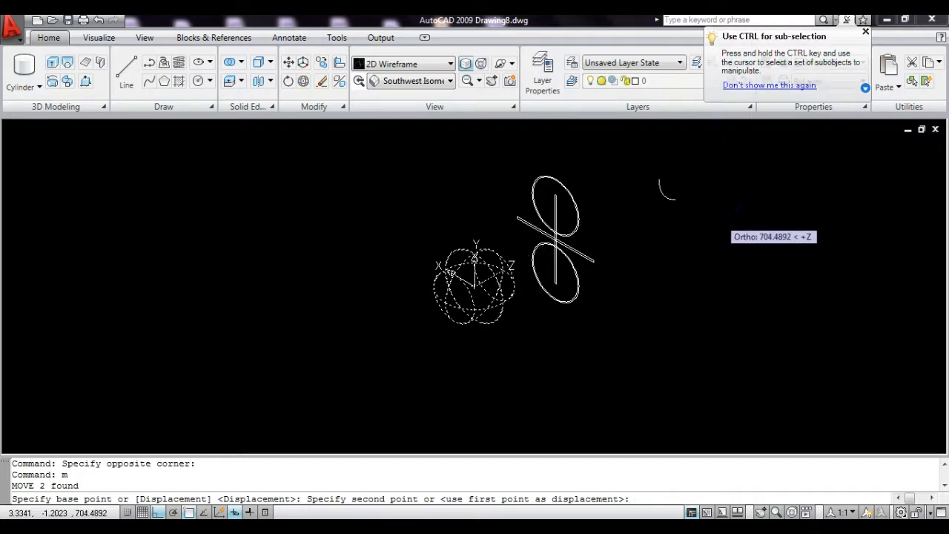
left_click(713, 221)
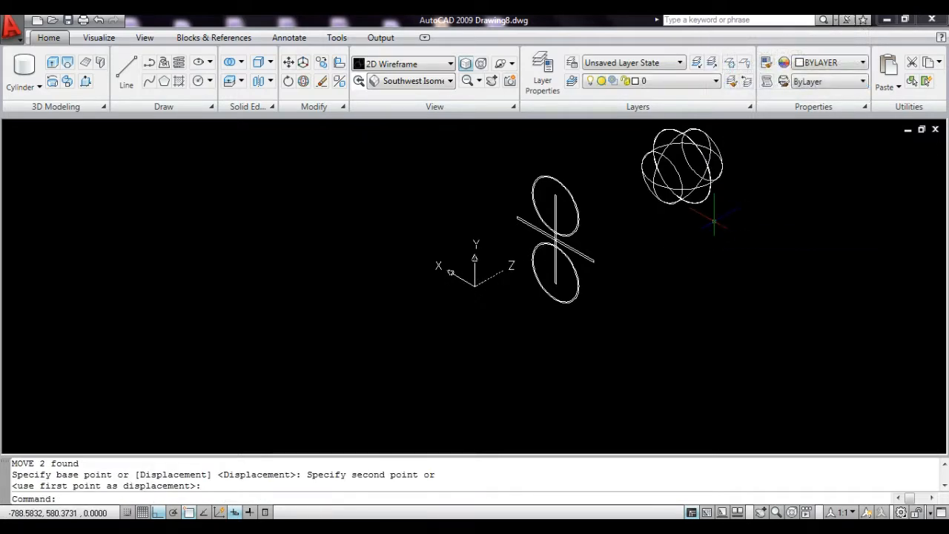
Extrude both crossed strips and all four circles about 667 along +Z so they pass through the sphere.
type("p")
key("Return")
left_click_drag(725, 216, 574, 302)
key("Escape")
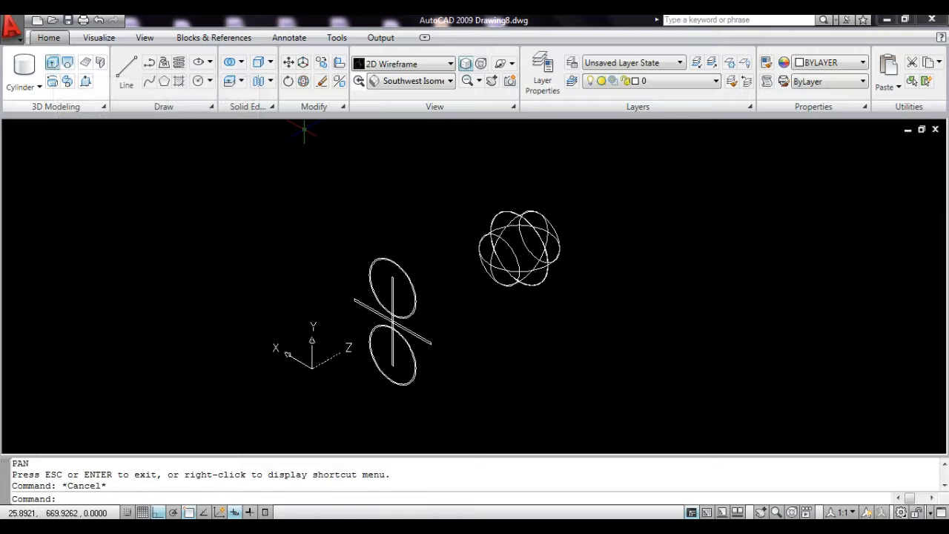
left_click(52, 62)
left_click(461, 390)
left_click(319, 231)
key("Return")
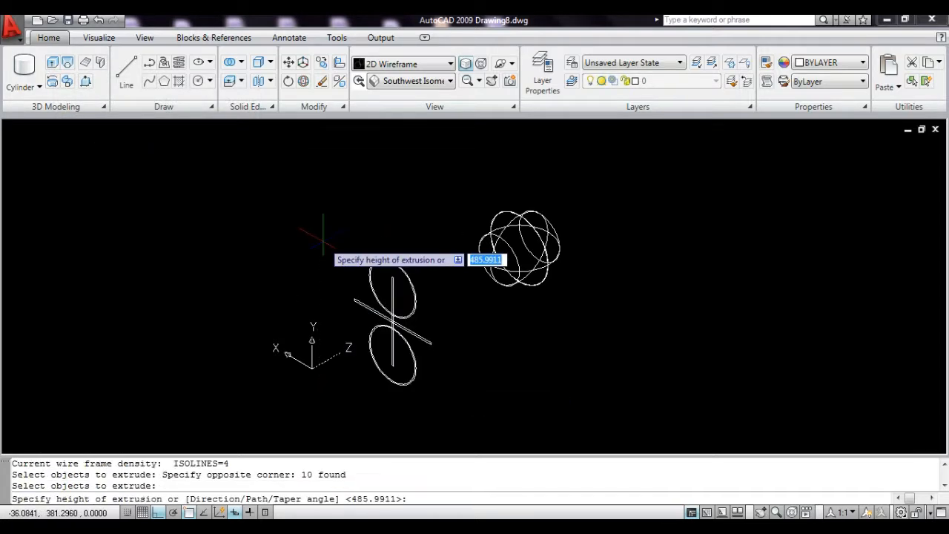
left_click(393, 317)
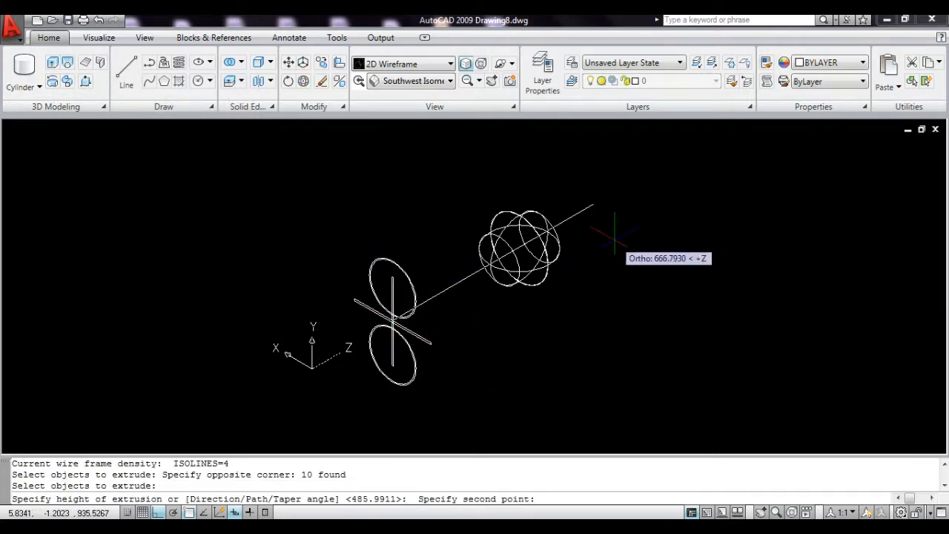
left_click(600, 214)
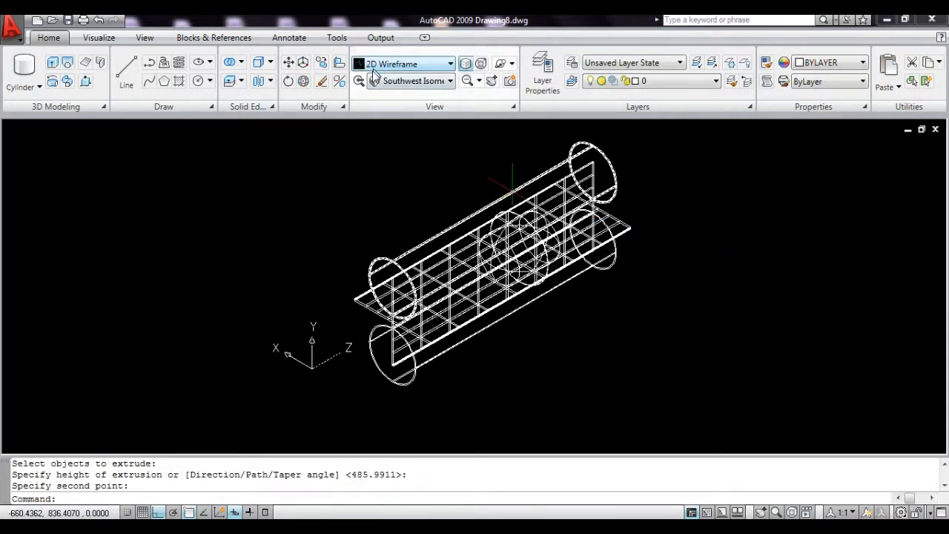
Subtract the inner cylinder from the outer cylinder of the upper concentric pair to form a thin tube.
left_click(242, 69)
left_click(271, 119)
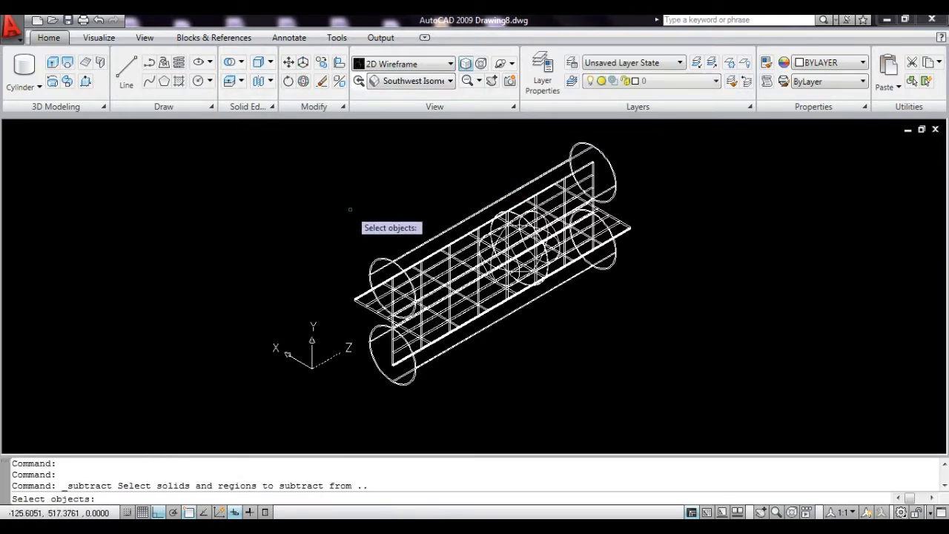
left_click(381, 259)
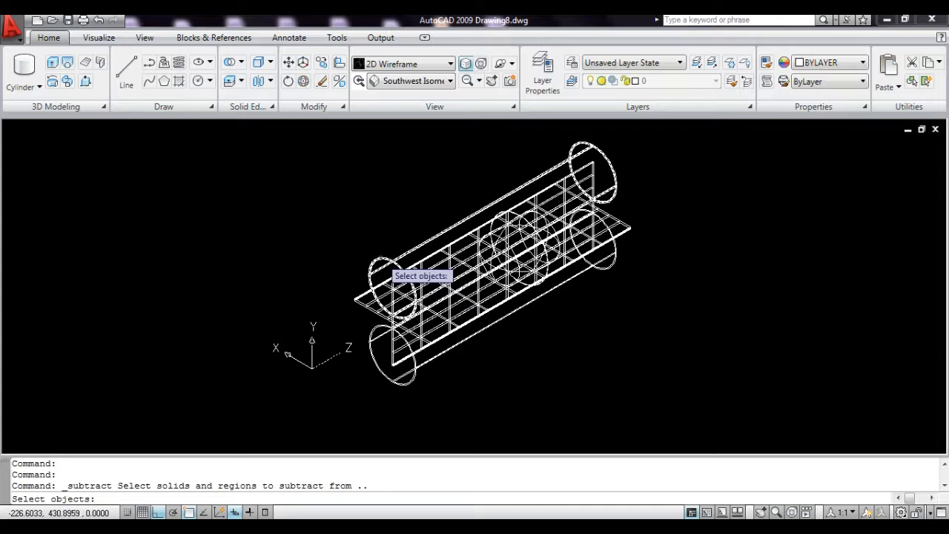
left_click(380, 263)
key("Return")
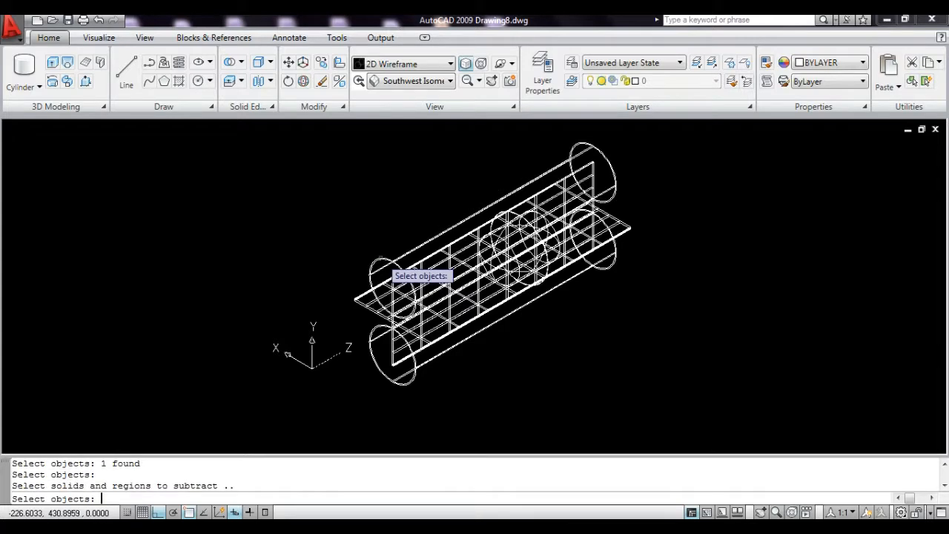
left_click(382, 261)
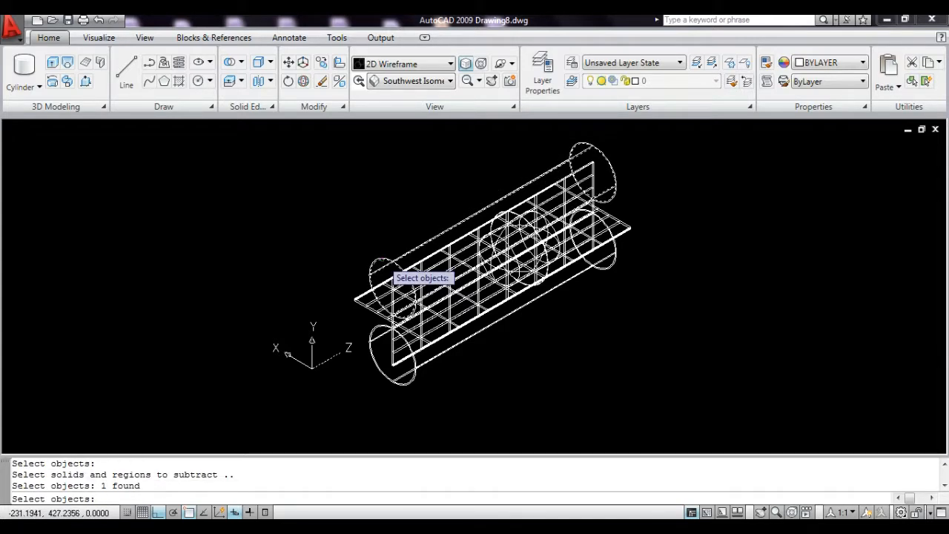
key("Return")
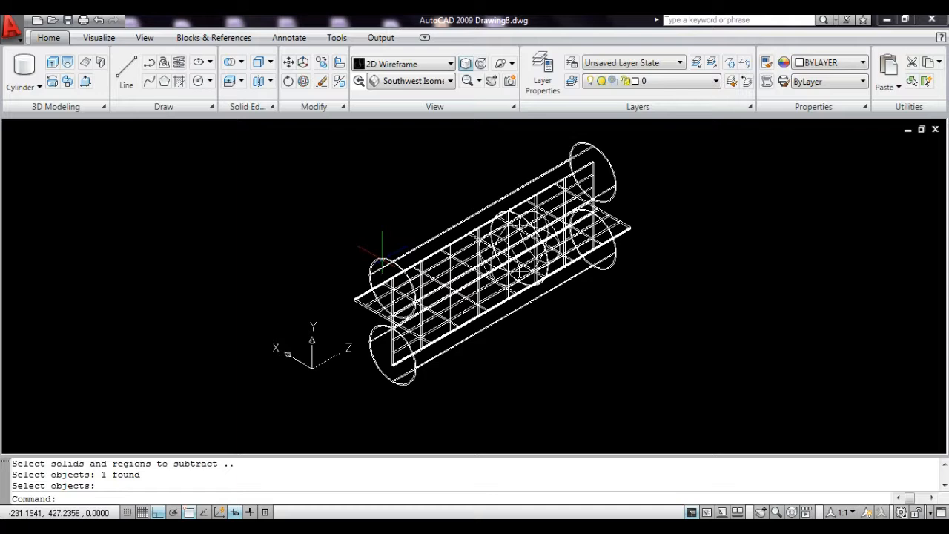
Subtract the inner cylinder from the outer cylinder of the lower concentric pair to form a second tube.
left_click(228, 68)
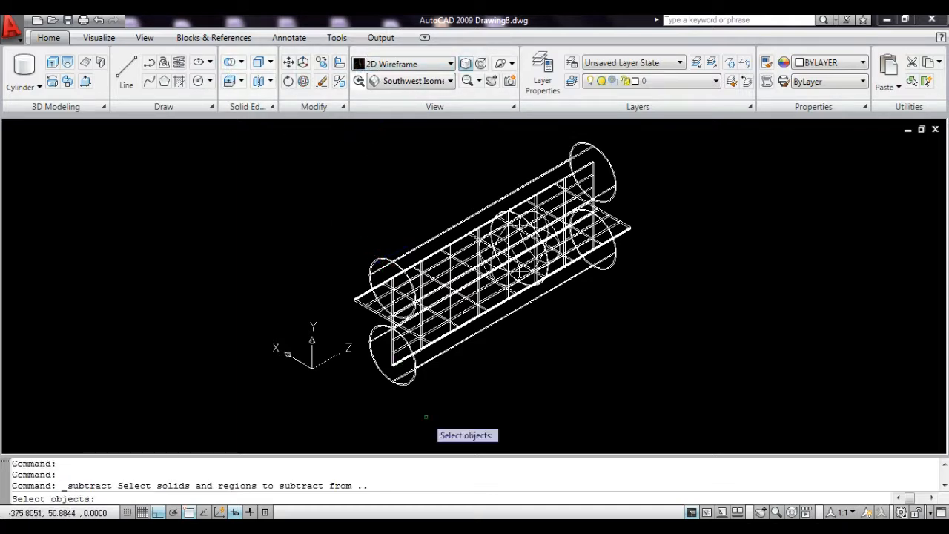
left_click(407, 383)
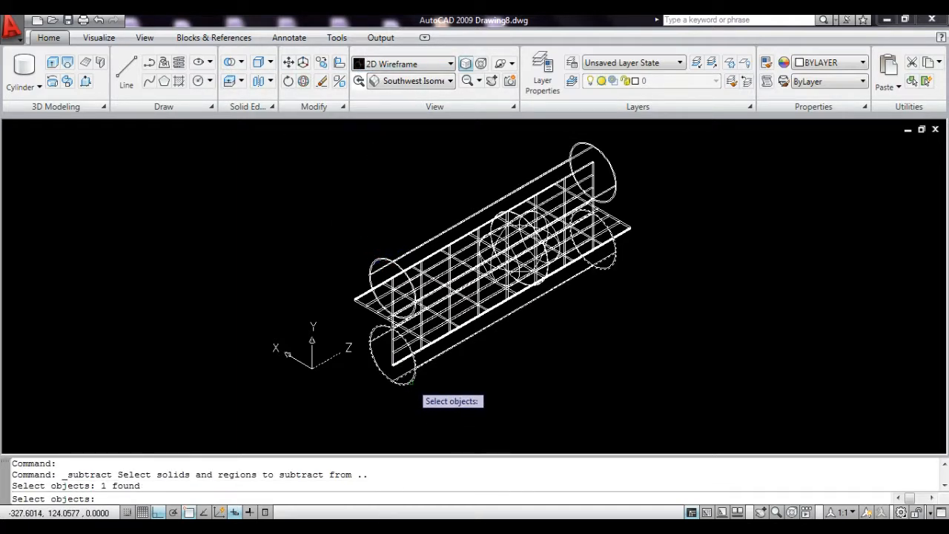
key("Return")
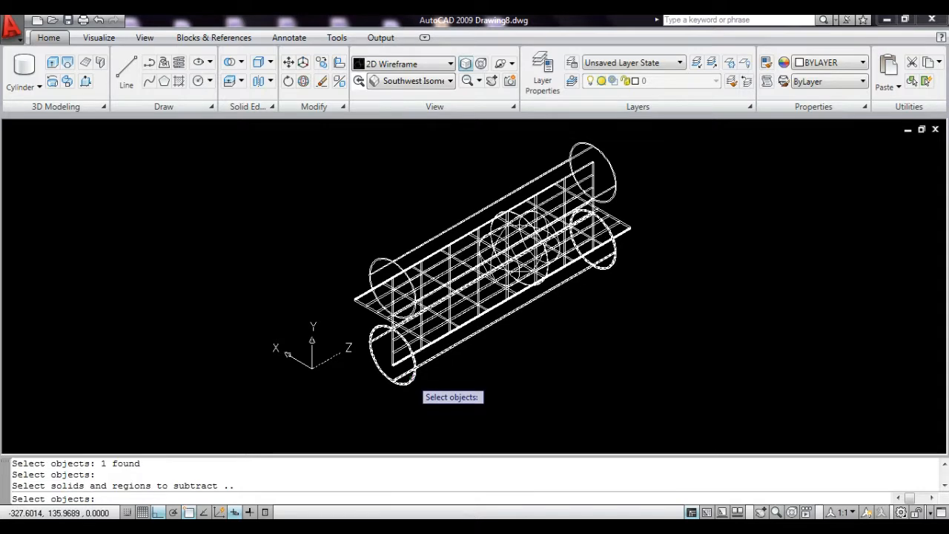
left_click(411, 380)
key("Return")
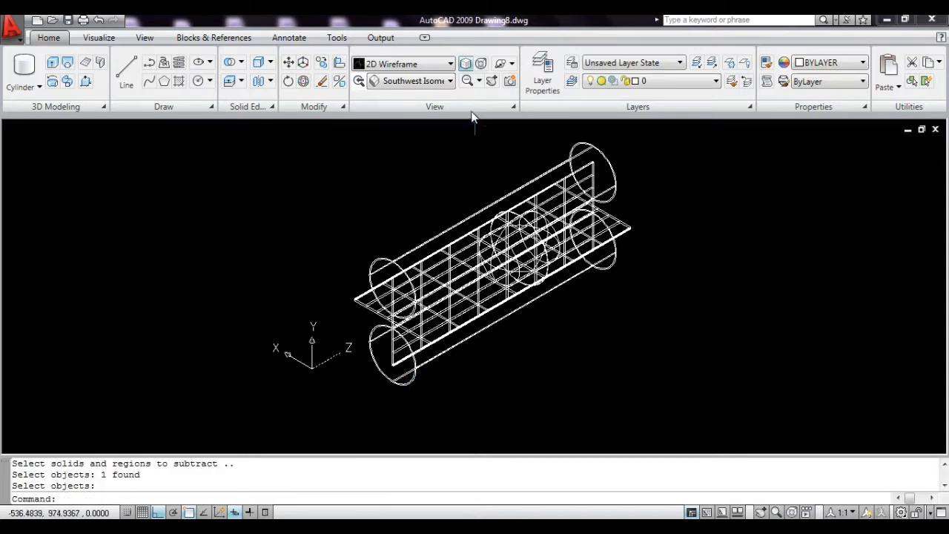
Set the visual style to Realistic and subtract both tubes and the crossed strip solids from the sphere.
left_click(405, 64)
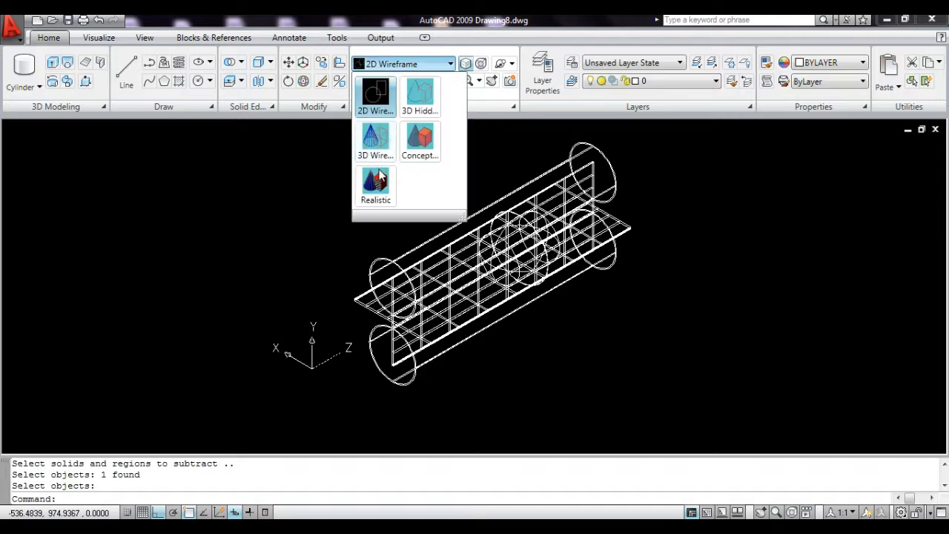
left_click(377, 192)
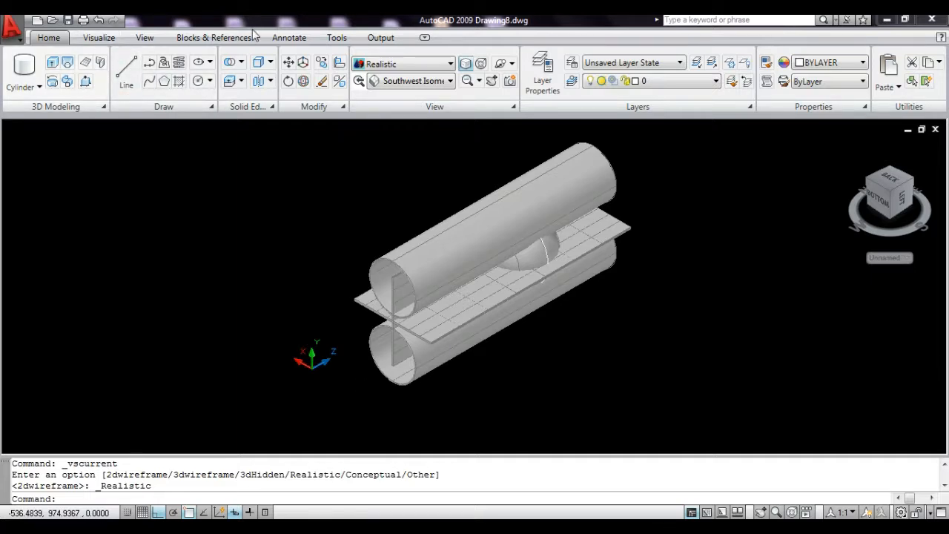
left_click(299, 74)
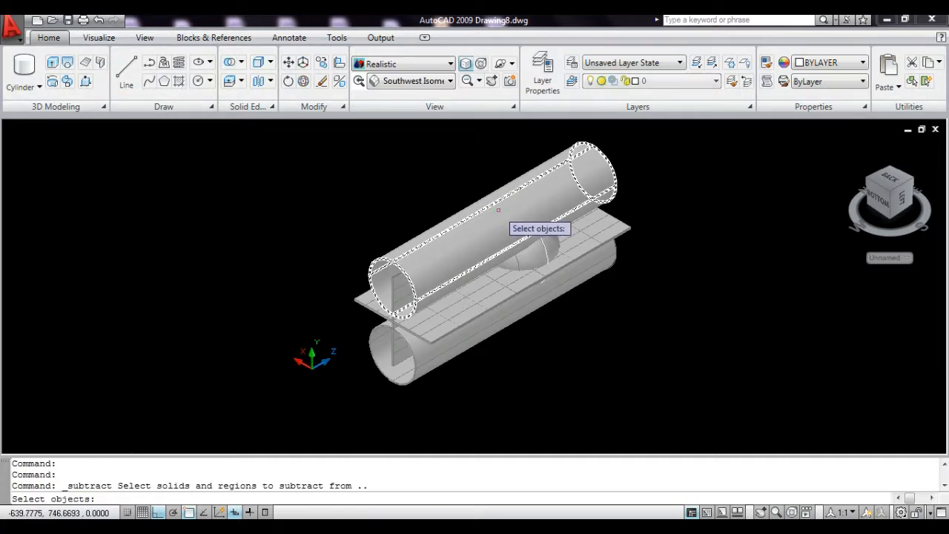
left_click(532, 258)
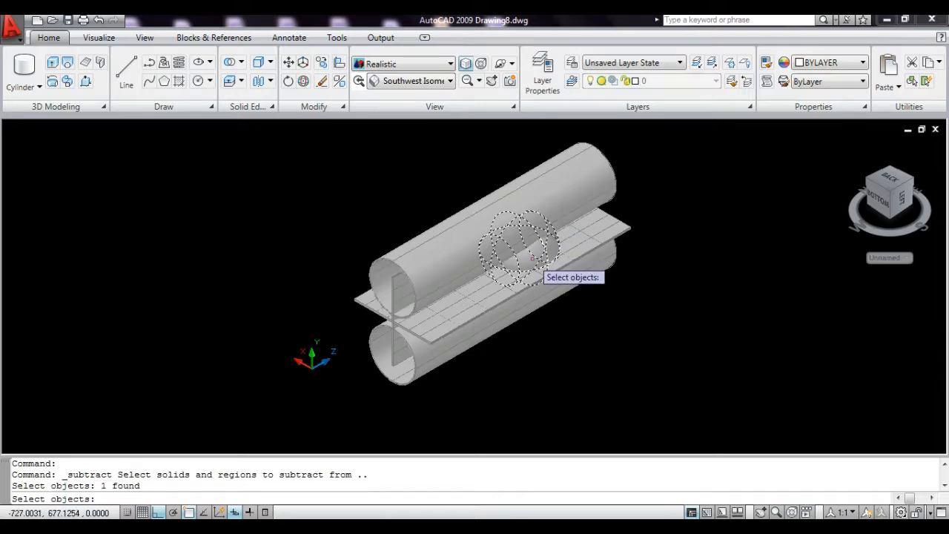
key("Return")
left_click(441, 397)
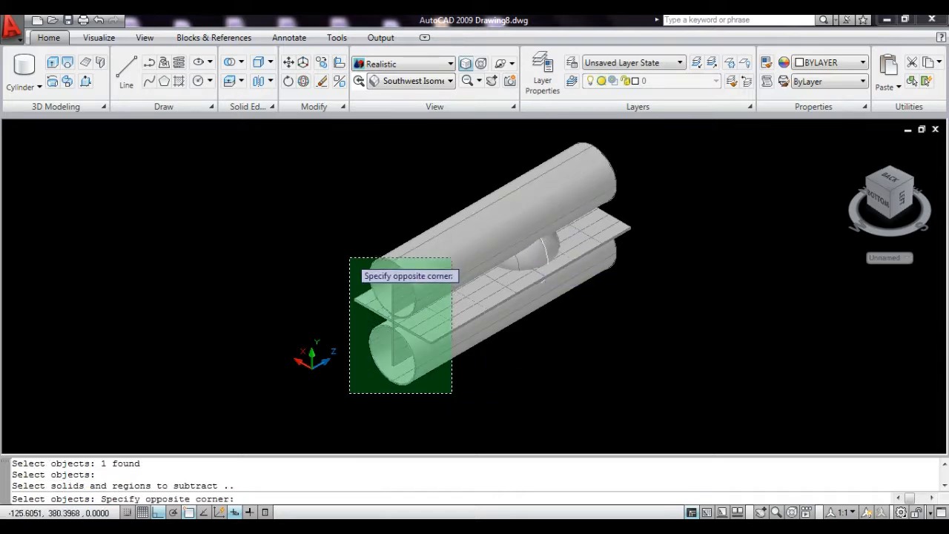
left_click(351, 255)
key("Return")
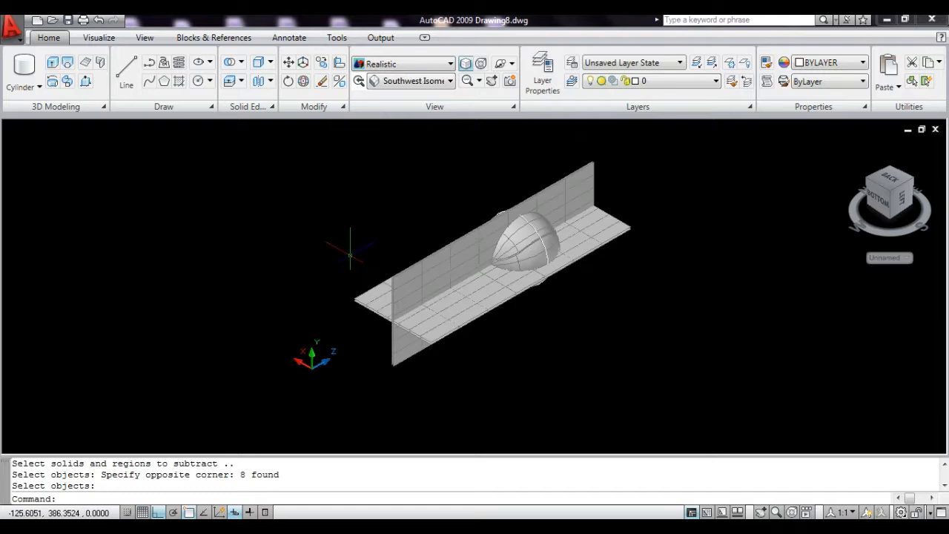
Delete the leftover crossed strip solids and the large circle around the sphere.
left_click(417, 299)
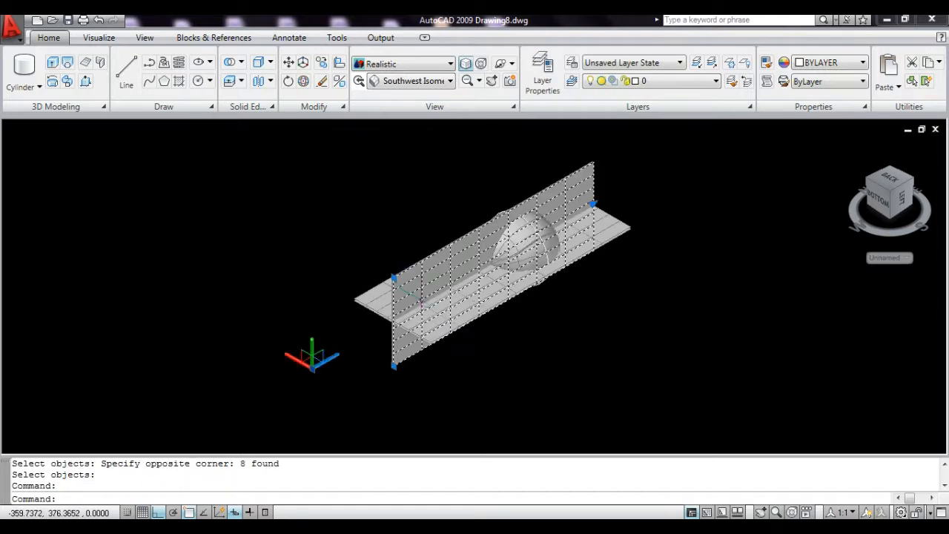
key("Delete")
left_click(436, 361)
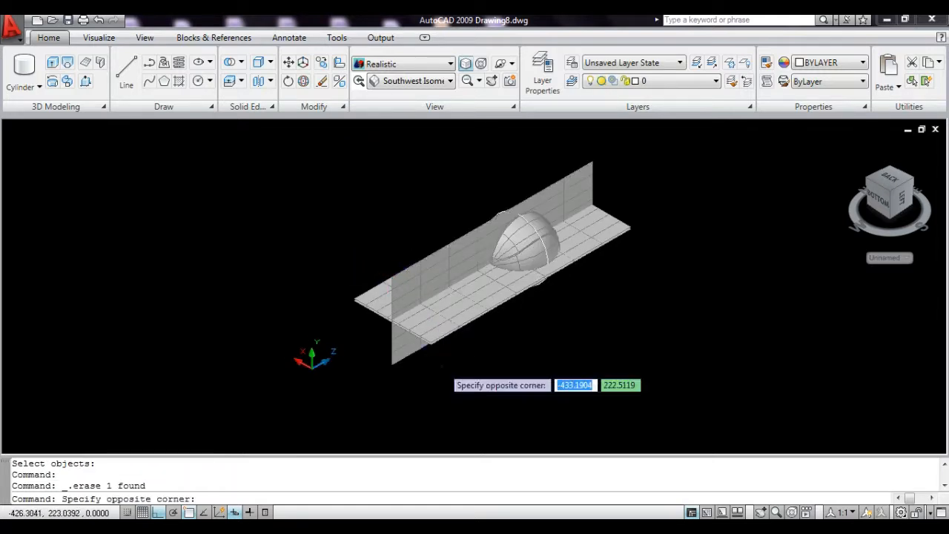
left_click(383, 295)
key("Delete")
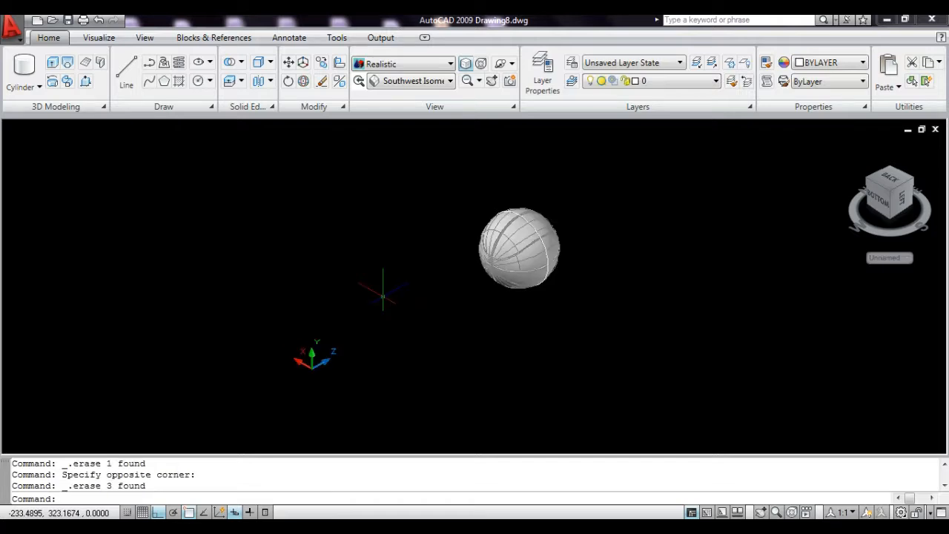
left_click(510, 215)
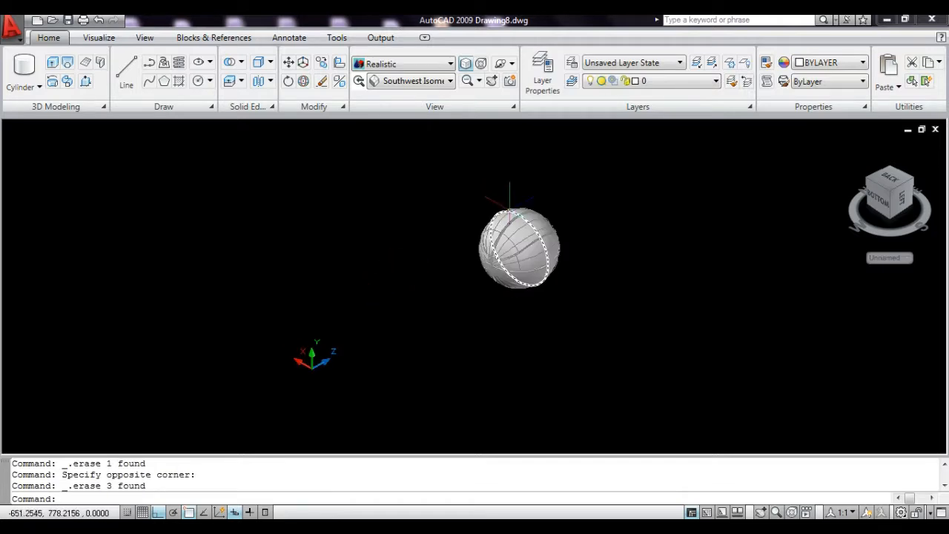
key("Delete")
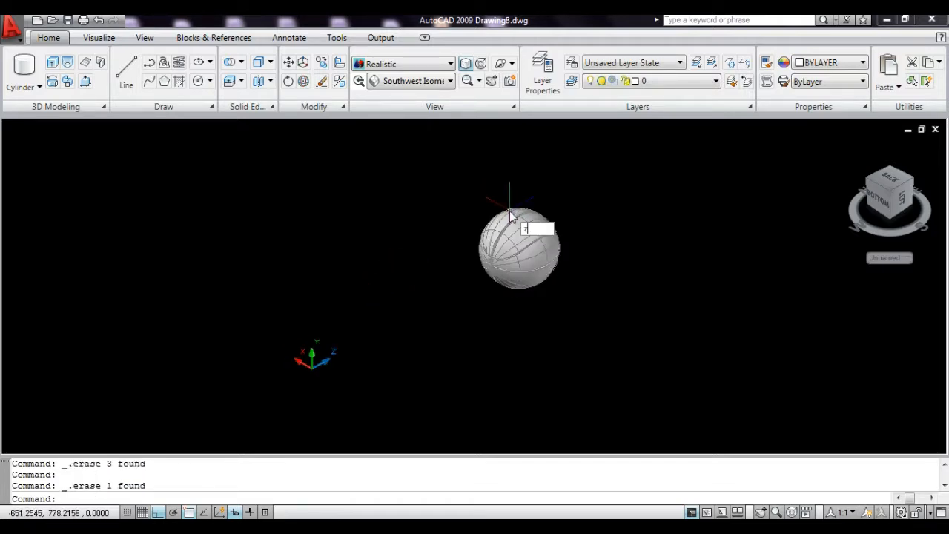
Zoom in on the grooved sphere and examine the seams cut into its surface.
type("z")
key("Return")
left_click(433, 177)
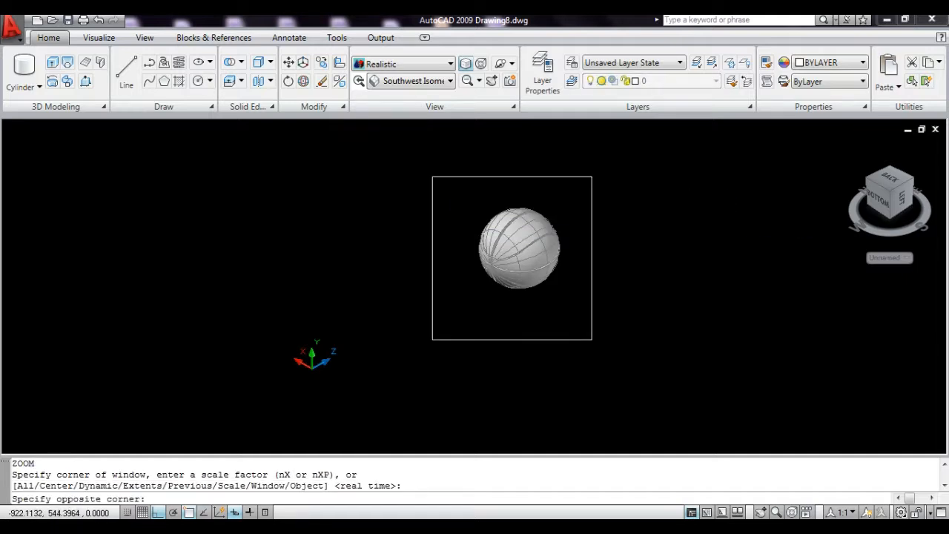
left_click(592, 340)
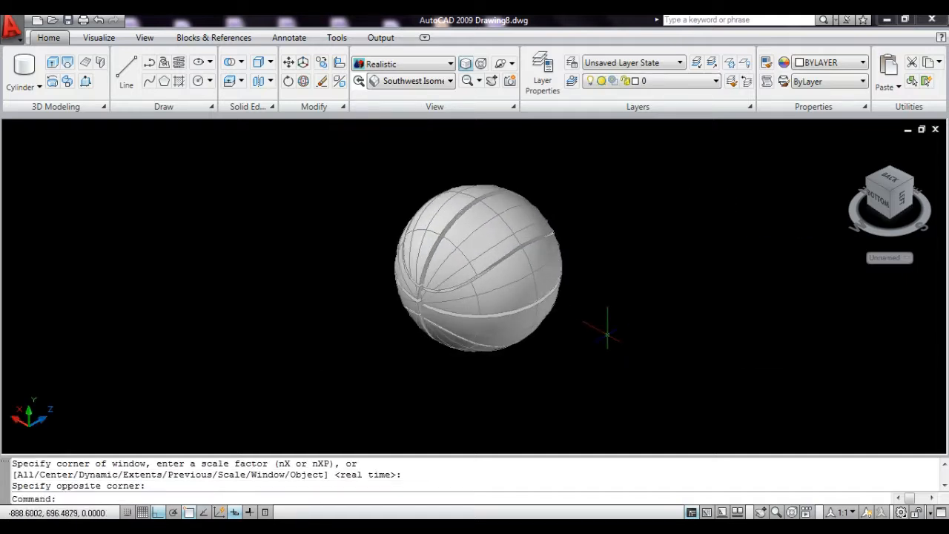
key("Escape")
key("Escape")
key("Escape")
type("z")
key("Return")
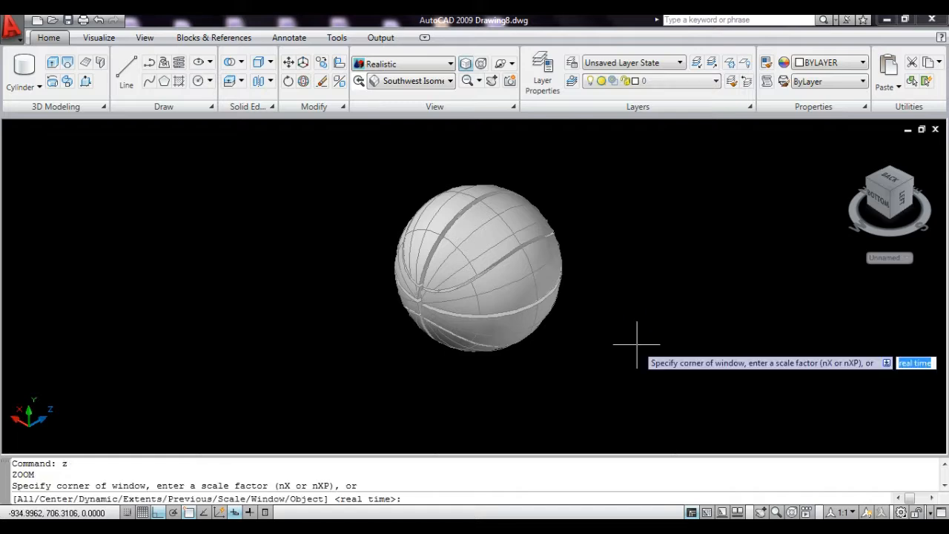
left_click(317, 153)
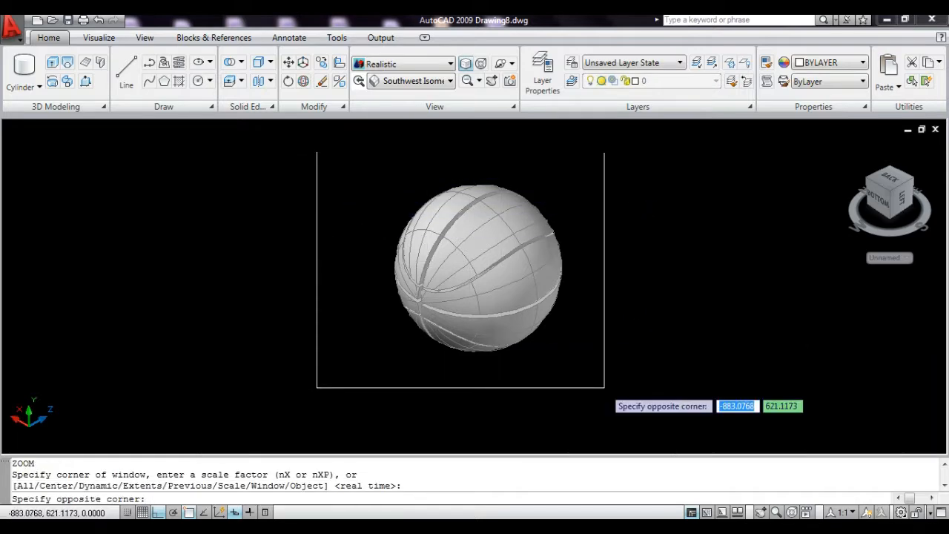
left_click(606, 389)
key("Escape")
key("Escape")
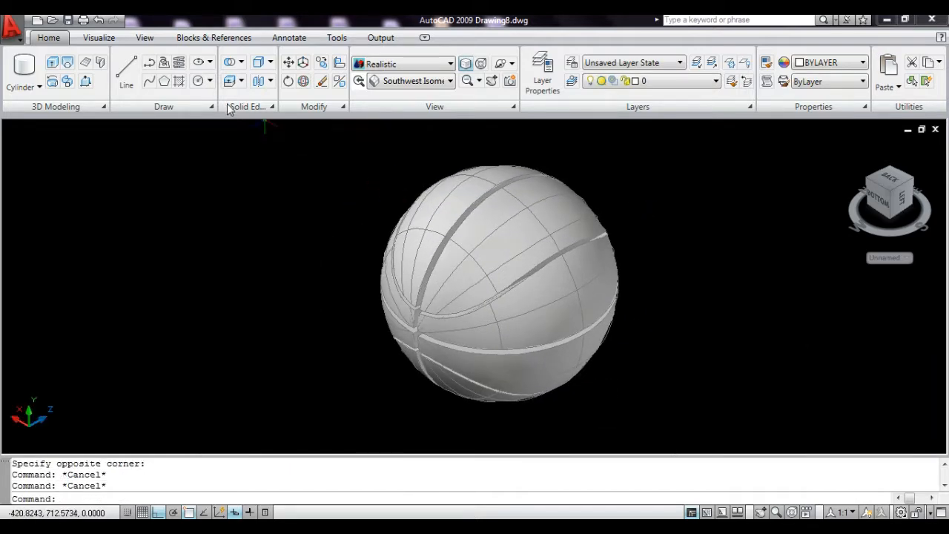
Turn off the display of edges on the grooved ball with the No Edges option.
left_click(102, 40)
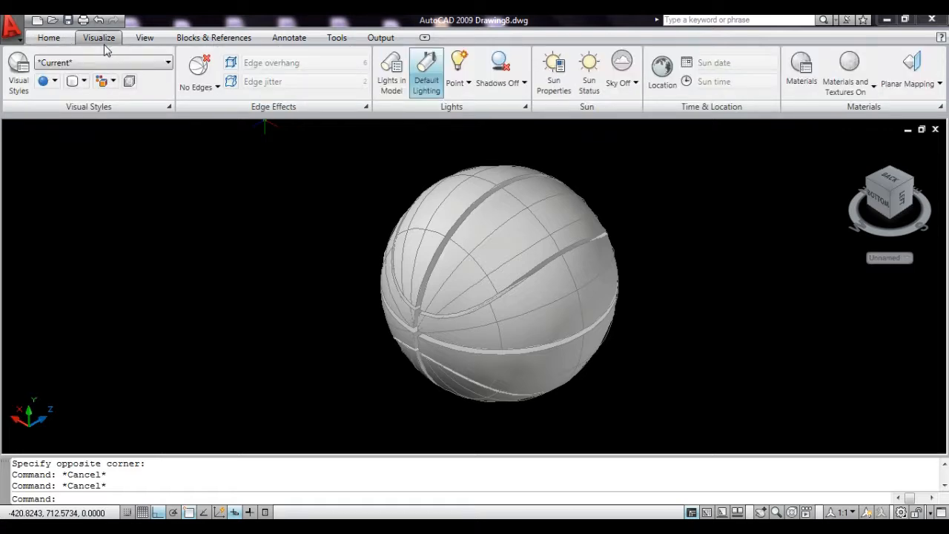
left_click(197, 87)
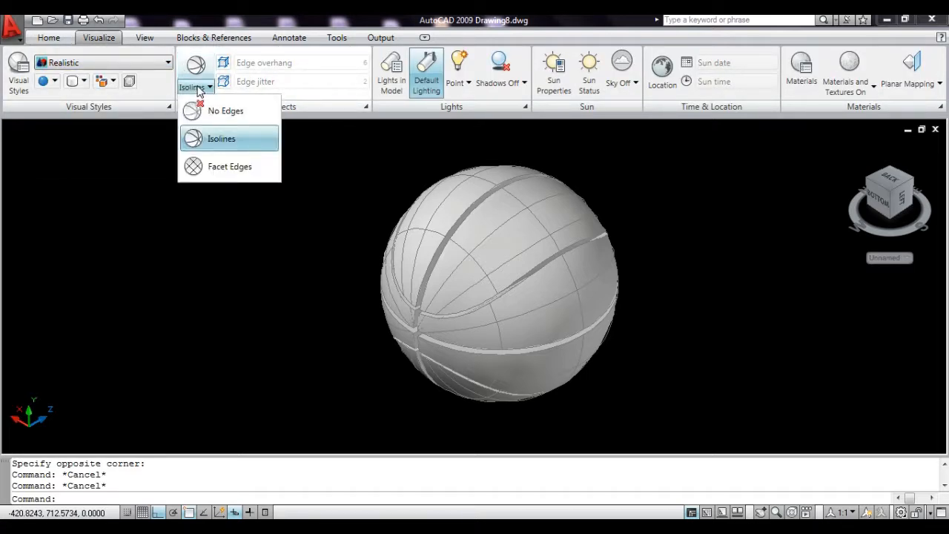
left_click(200, 110)
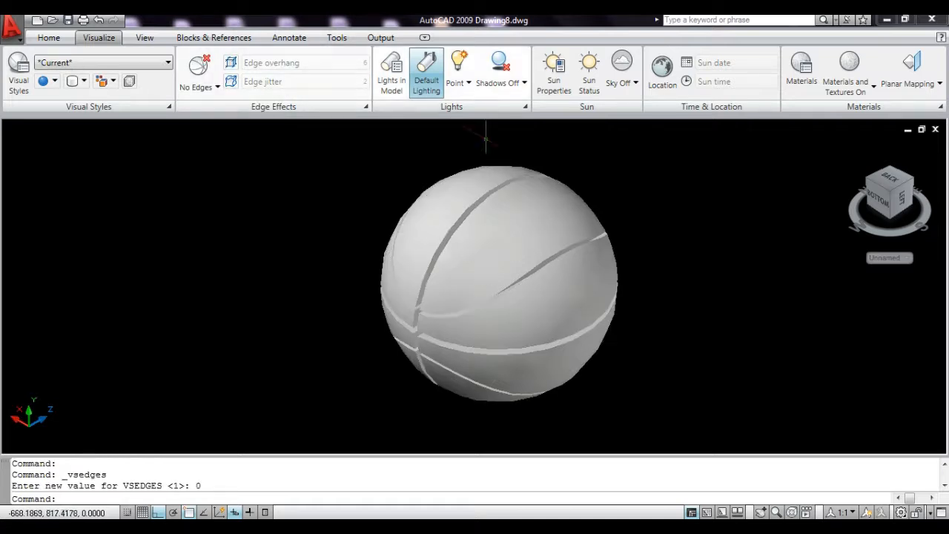
Change the grooved ball's color to index color 30.
left_click(692, 407)
left_click(408, 192)
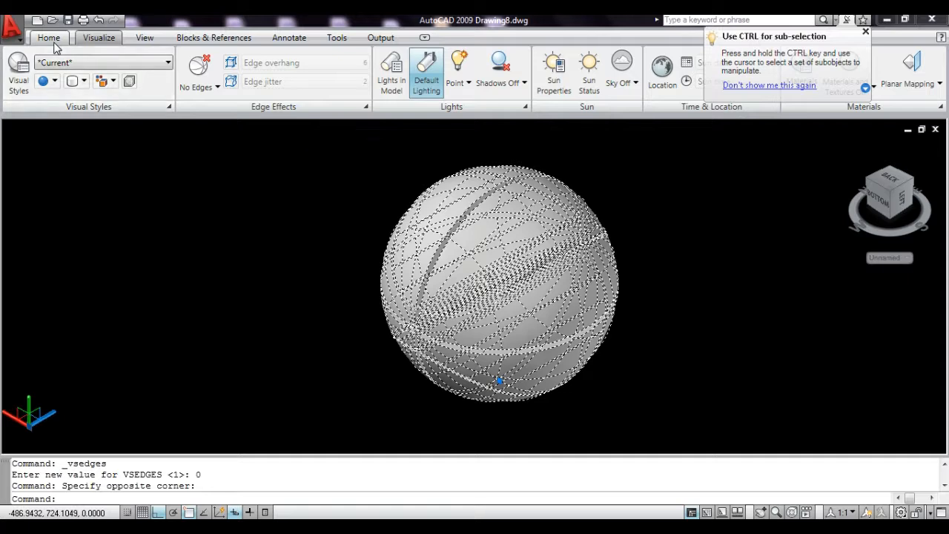
left_click(867, 34)
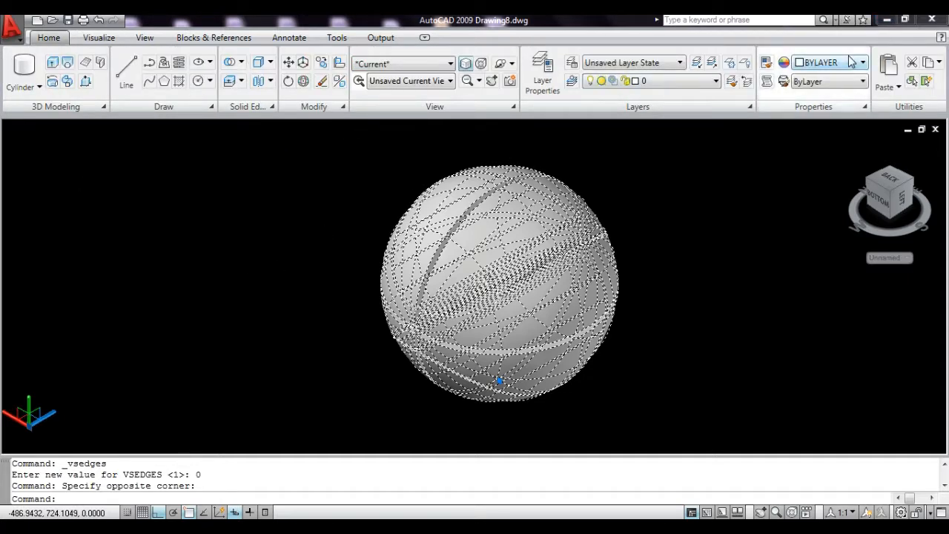
left_click(852, 63)
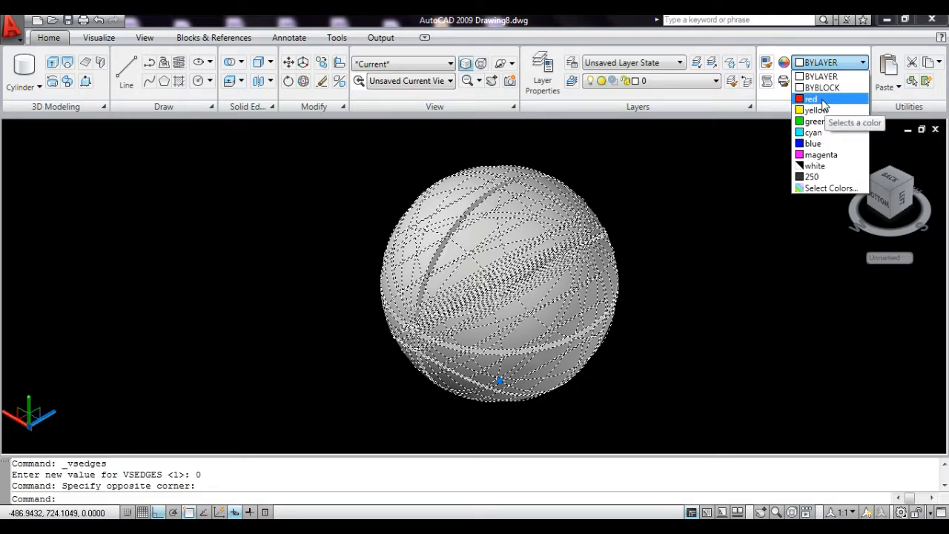
left_click(829, 194)
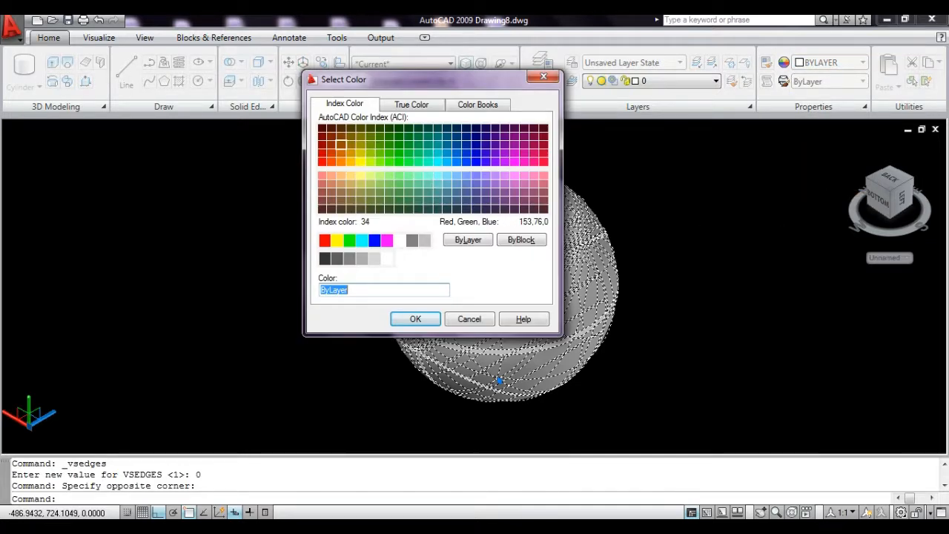
left_click(341, 161)
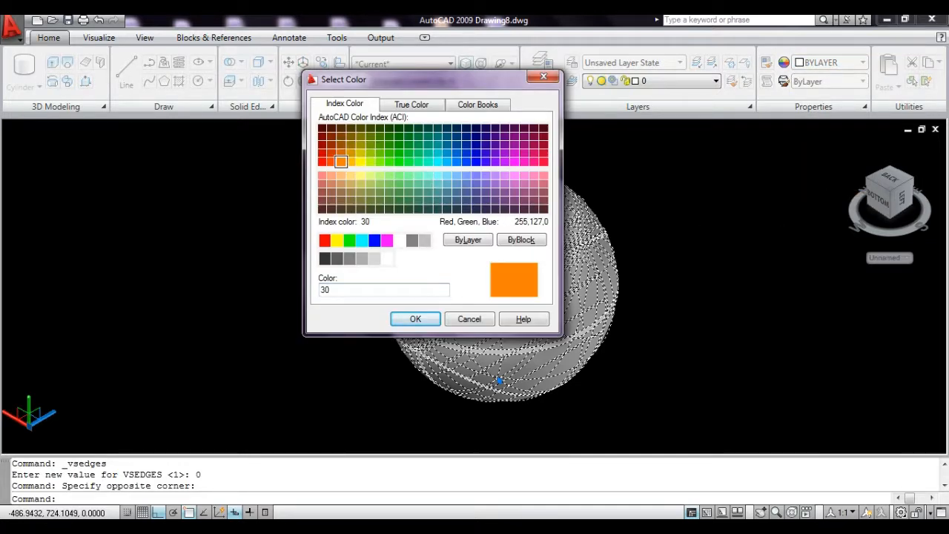
left_click(414, 319)
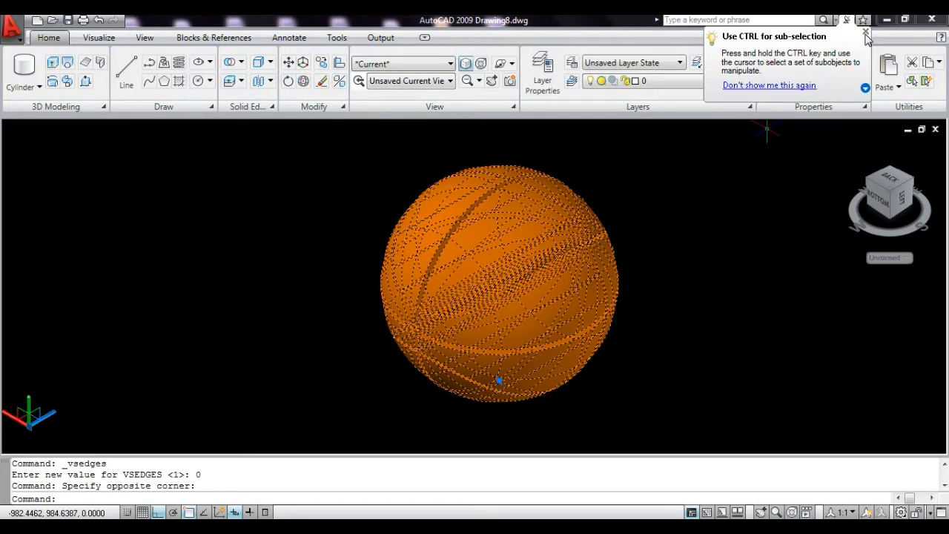
Set the grooved ball's color to red and clear the selection.
left_click(866, 34)
left_click(831, 63)
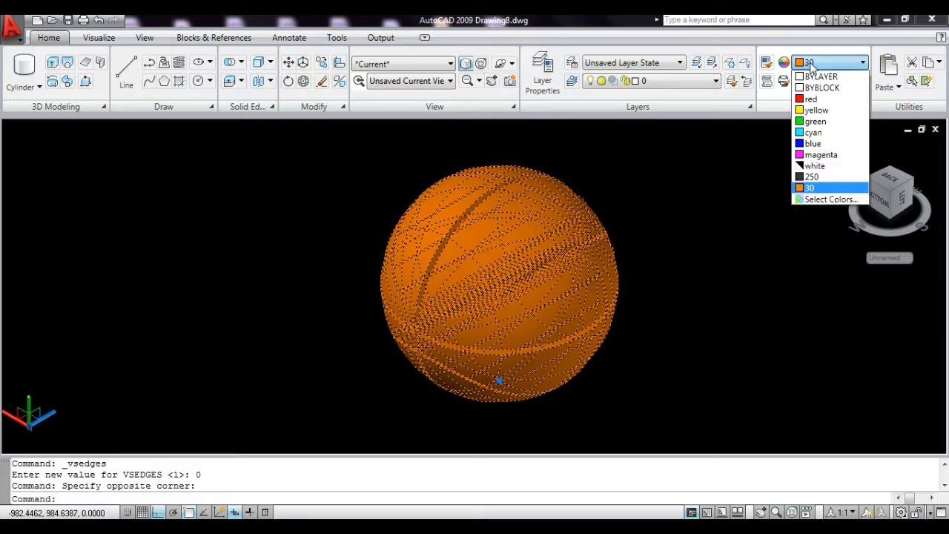
left_click(812, 99)
key("Escape")
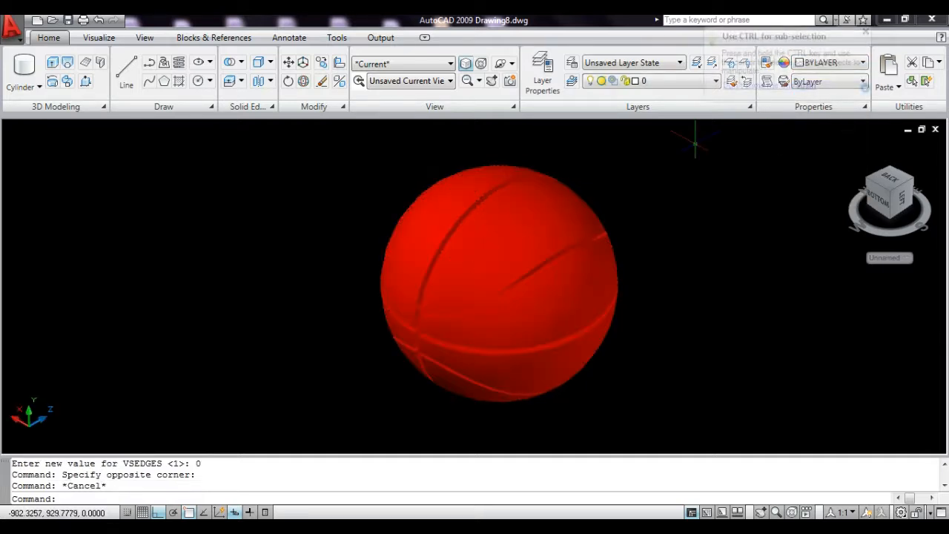
key("Escape")
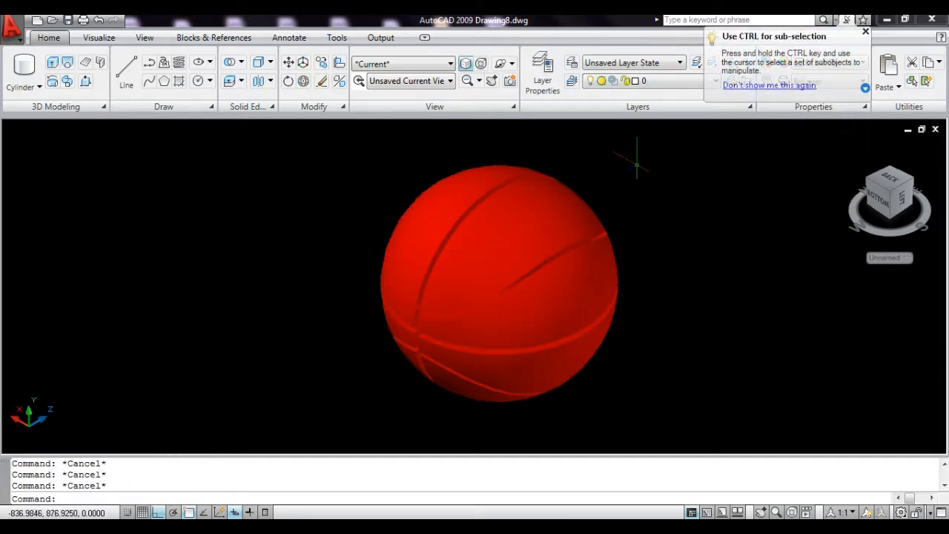
Orbit around the red ball and view it from the Right view to examine its seam grooves.
left_click(510, 81)
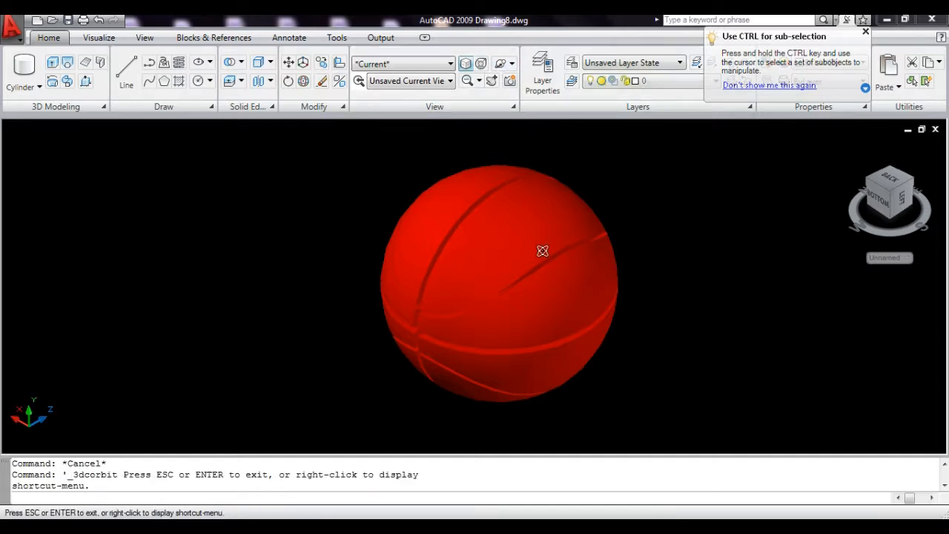
left_click_drag(542, 250, 556, 290)
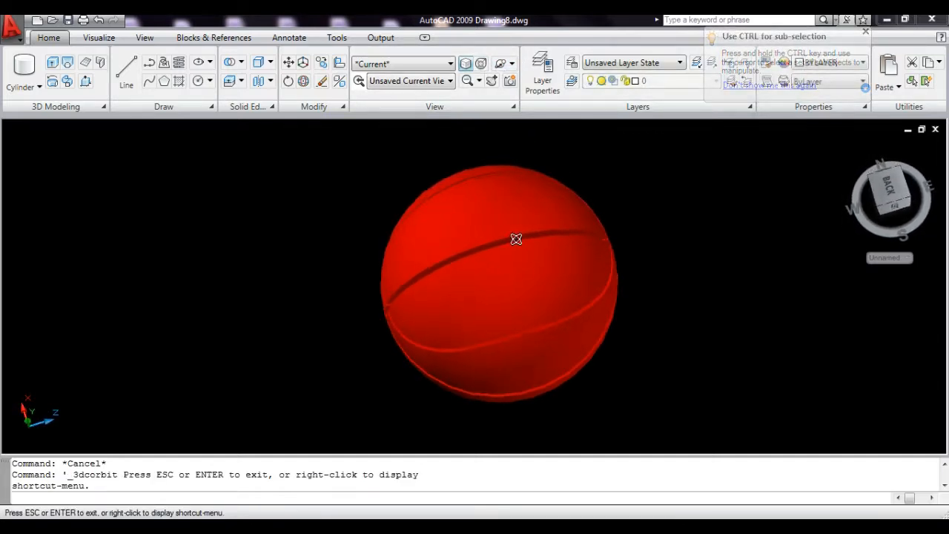
left_click_drag(518, 286, 561, 216)
key("Escape")
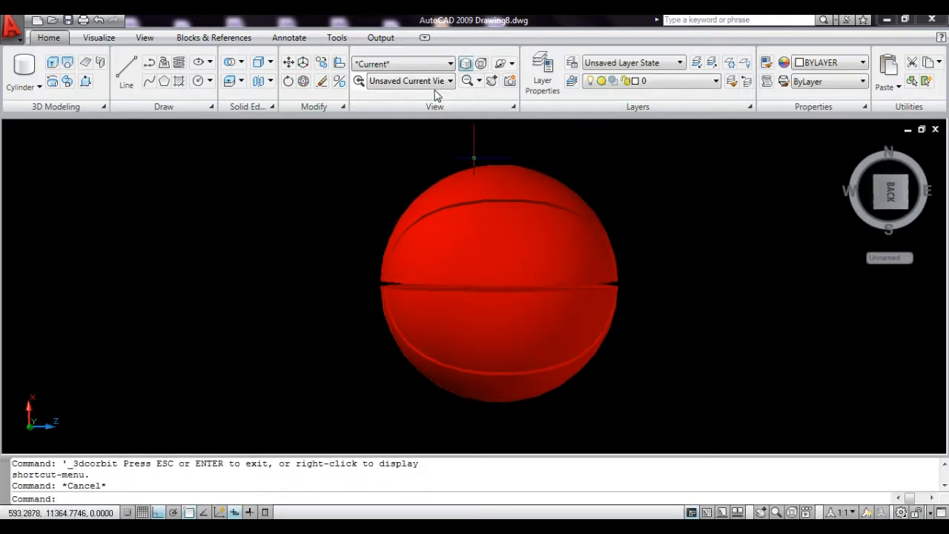
left_click(414, 83)
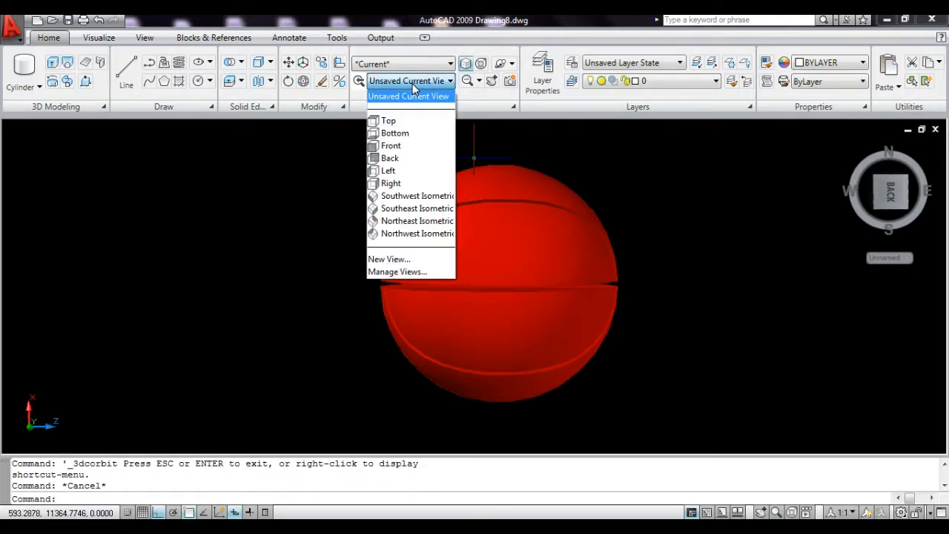
left_click(405, 184)
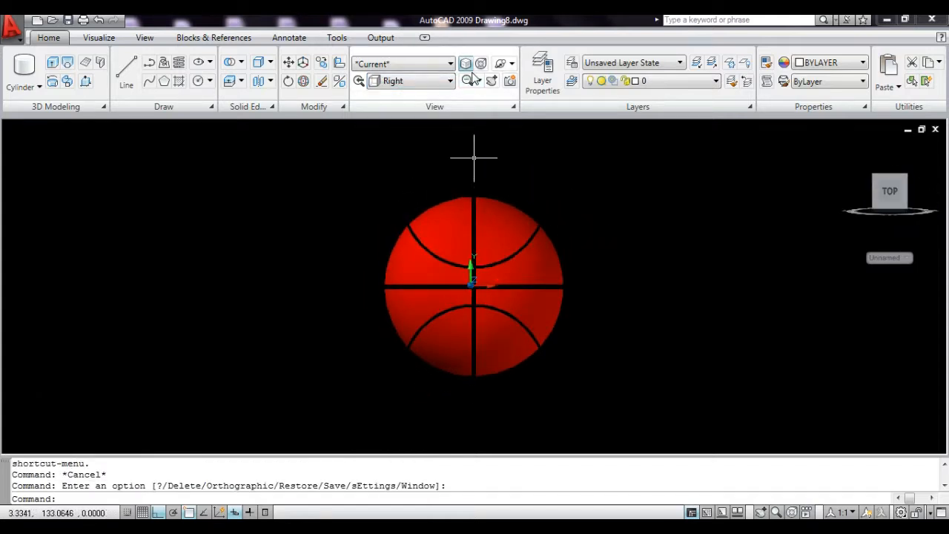
left_click_drag(483, 313, 386, 242)
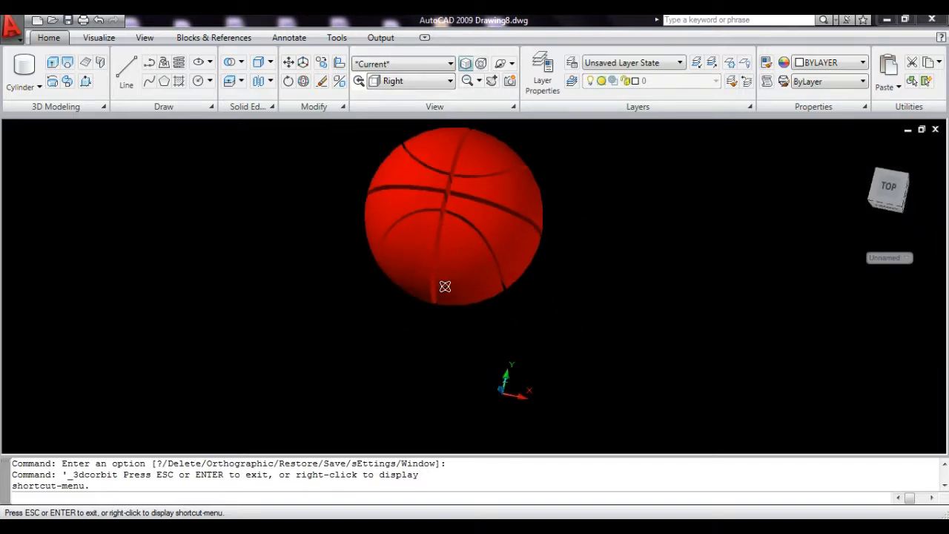
key("Escape")
left_click(511, 65)
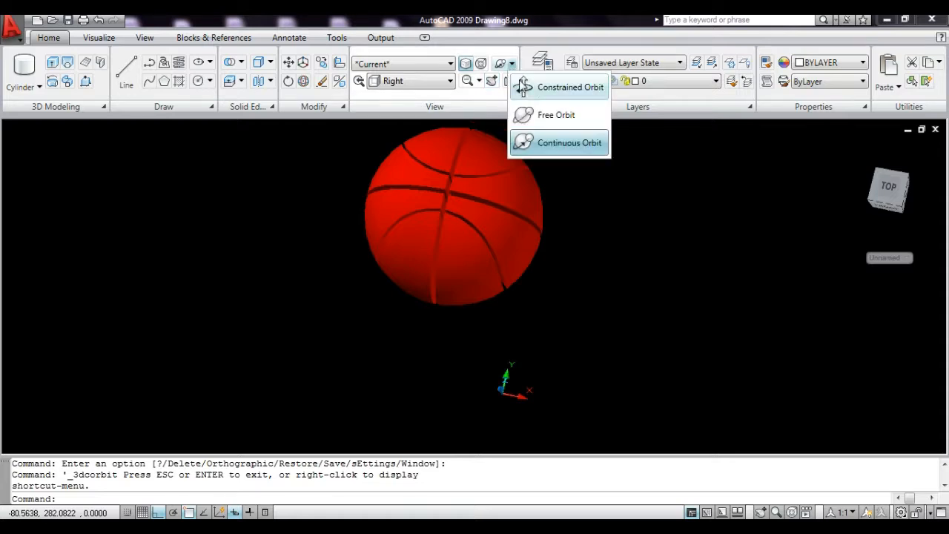
left_click(560, 142)
left_click_drag(498, 210, 405, 238)
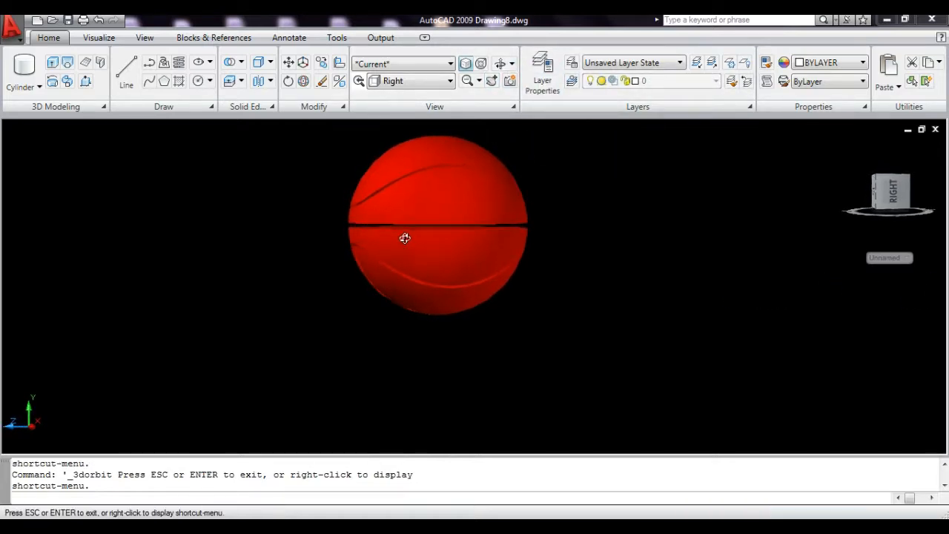
key("Escape")
key("Escape")
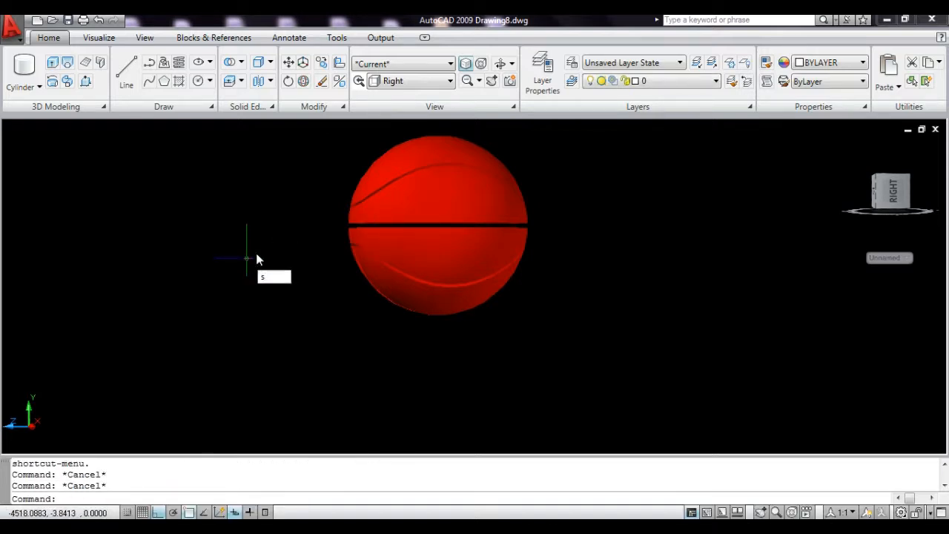
Set the current color to 250 and create a sphere of about radius 93 at the center of the red ball.
key("Escape")
left_click(832, 65)
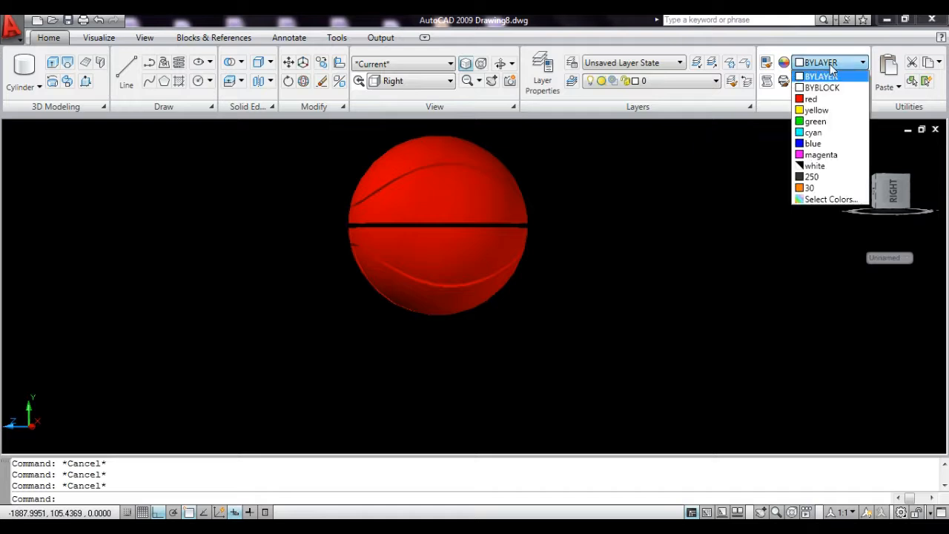
left_click(821, 178)
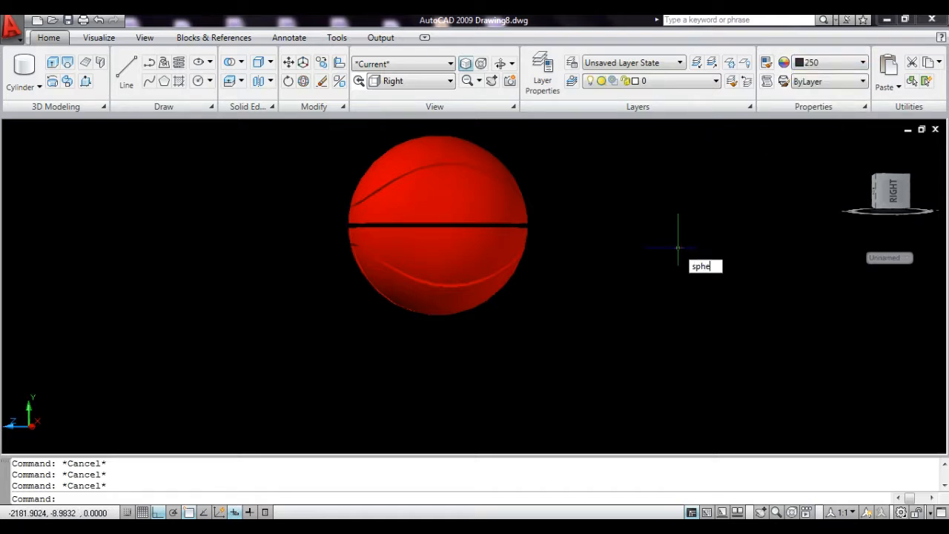
key("Return")
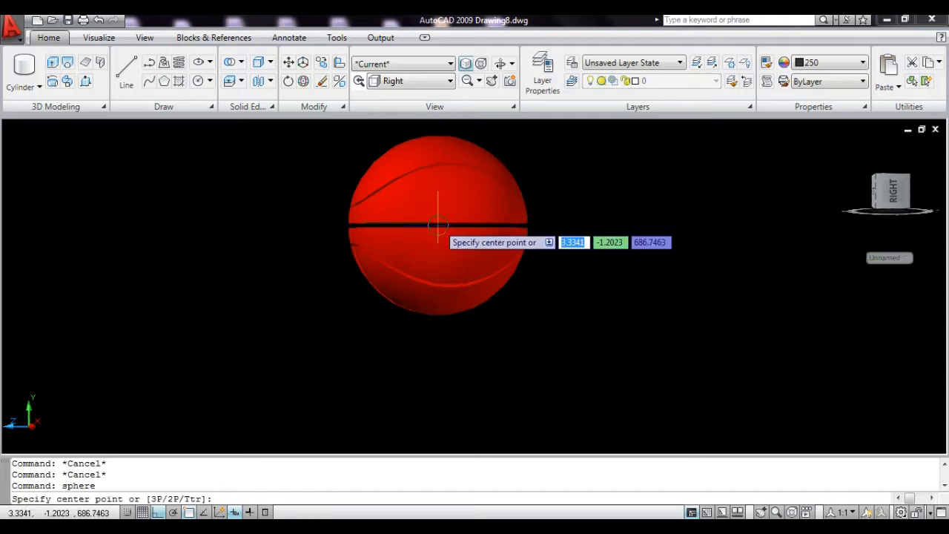
left_click(438, 224)
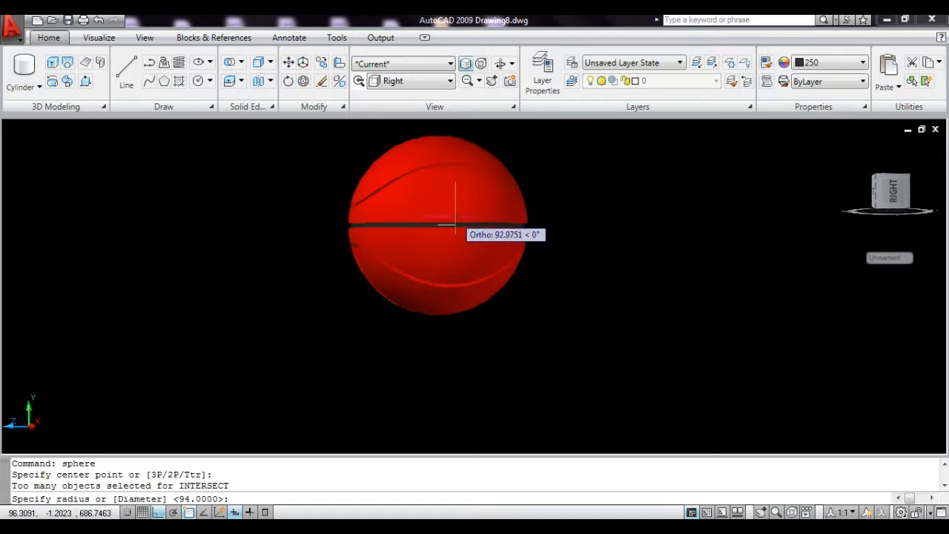
left_click(456, 223)
left_click(455, 217)
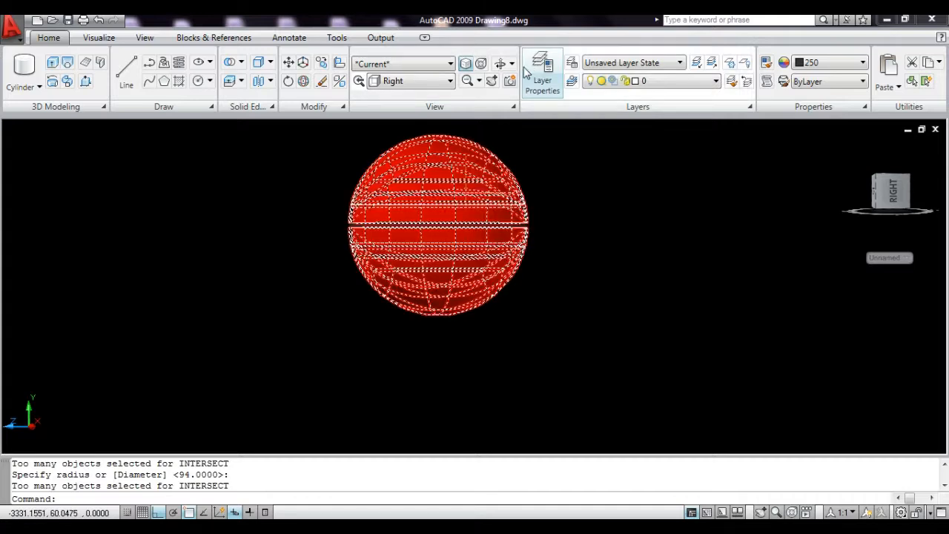
Orbit around the basketball and zoom in on it to examine the dark seams from an angled view.
left_click(502, 65)
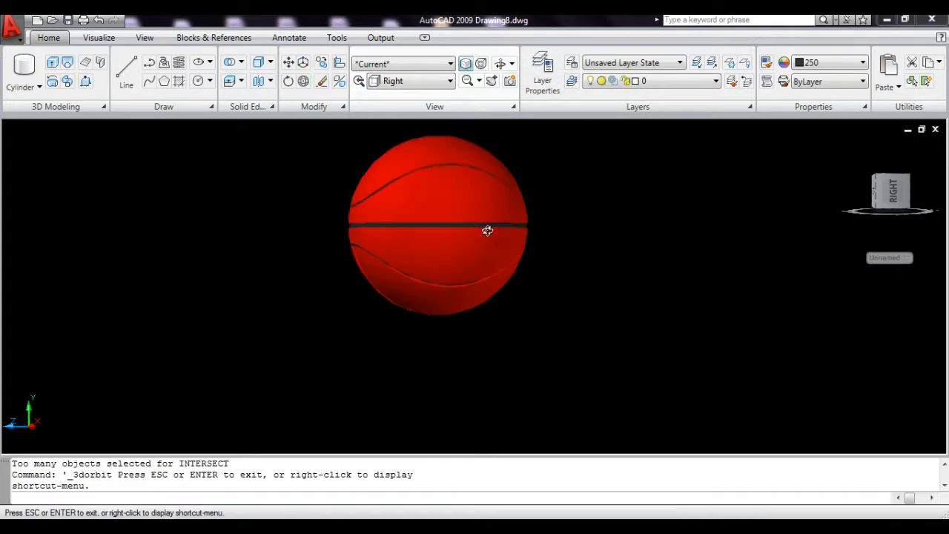
left_click_drag(449, 218, 405, 220)
key("Escape")
type("p")
key("Return")
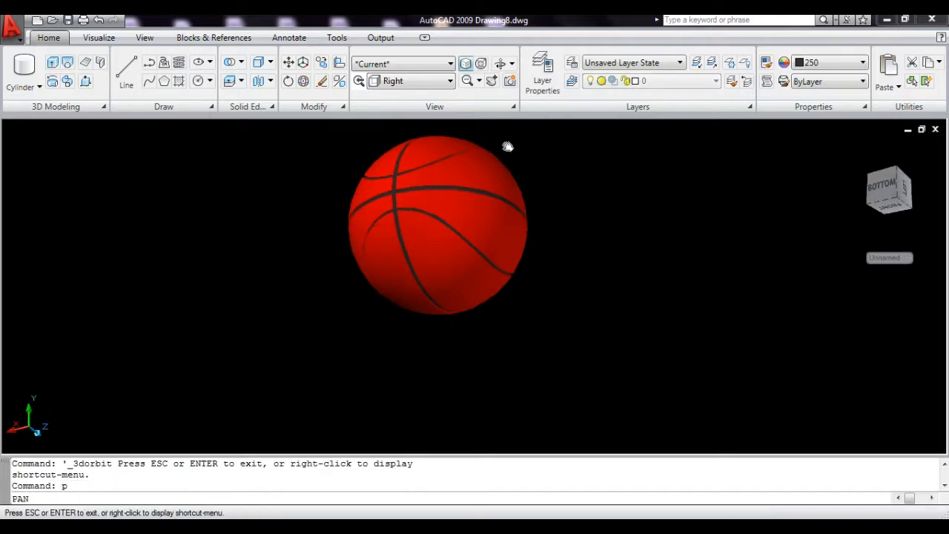
left_click_drag(509, 144, 486, 215)
key("Escape")
key("Escape")
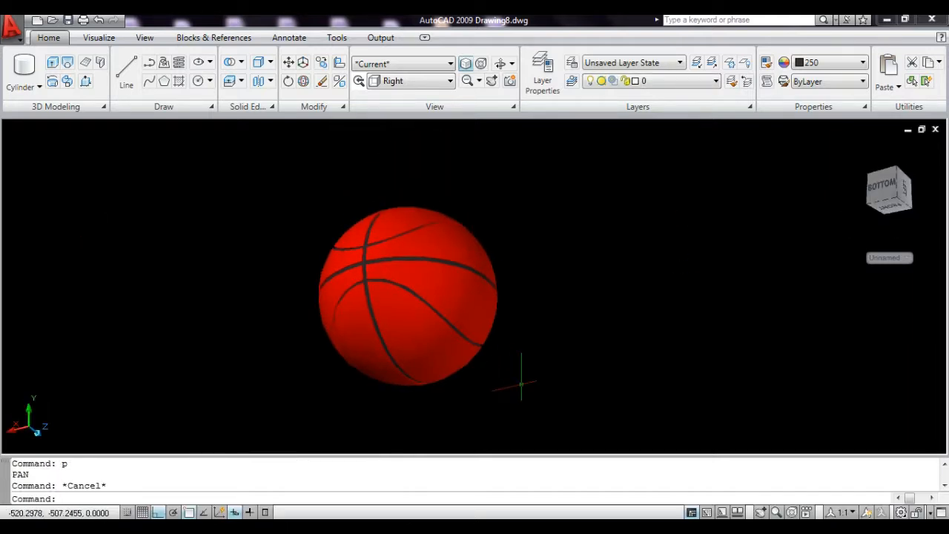
left_click(551, 416)
left_click(289, 142)
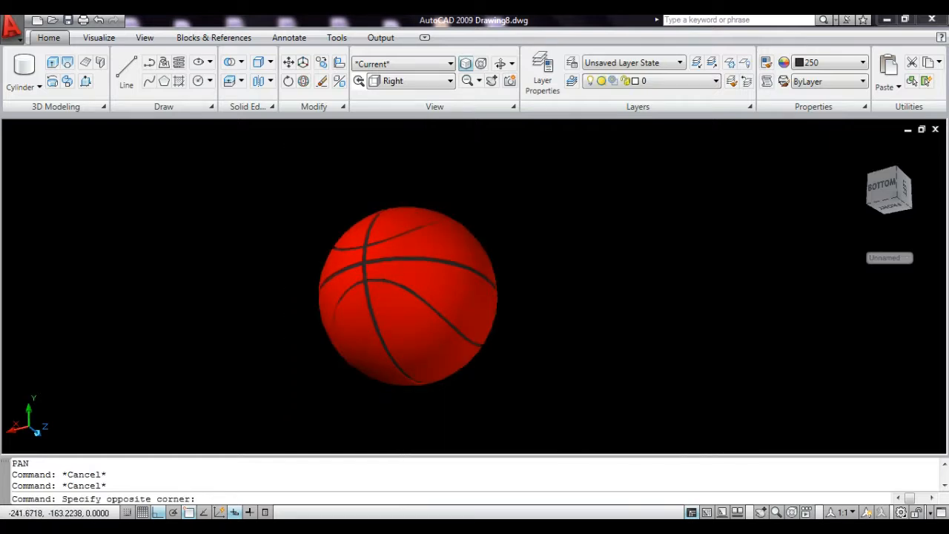
key("Escape")
type("z")
key("Return")
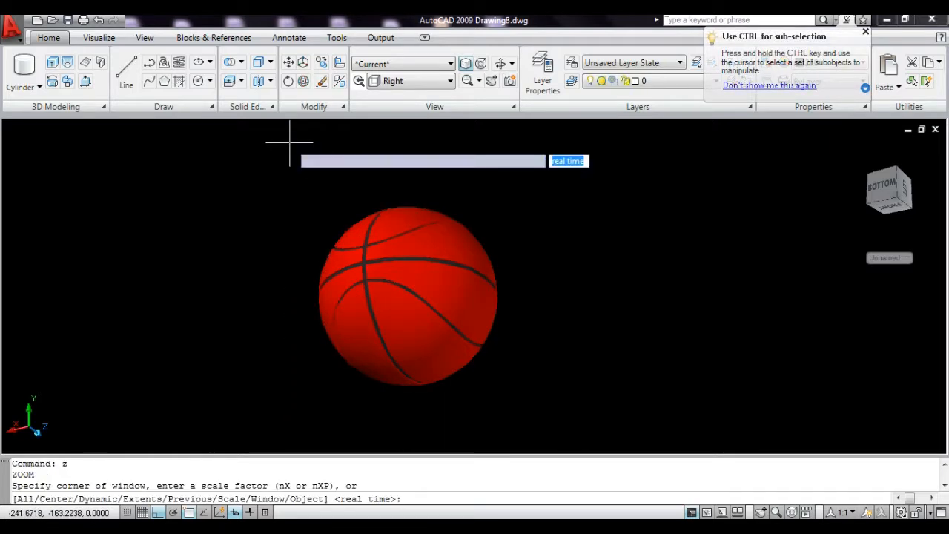
left_click(261, 178)
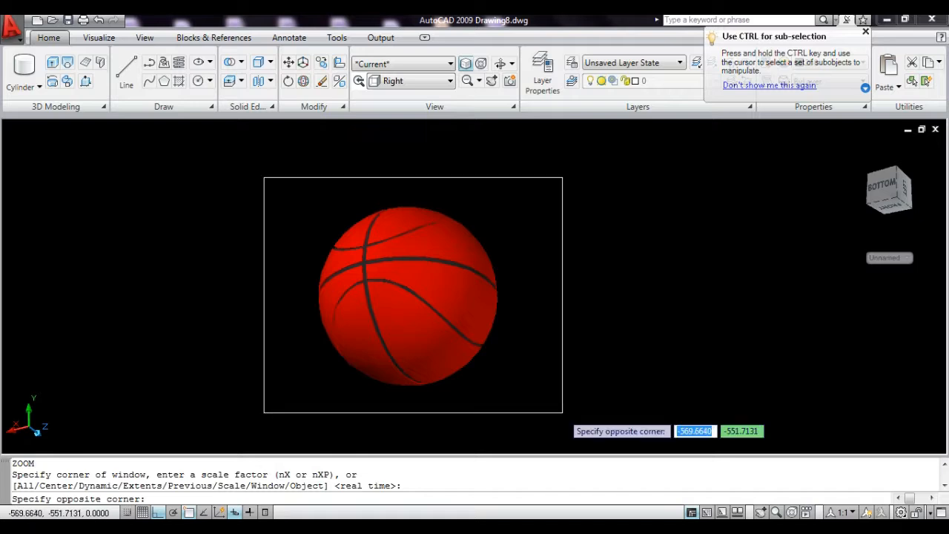
left_click(562, 412)
key("Escape")
key("Escape")
Copy both solids of the red basketball about 273 units away along the 180° direction to make a second ball.
type("p")
key("Return")
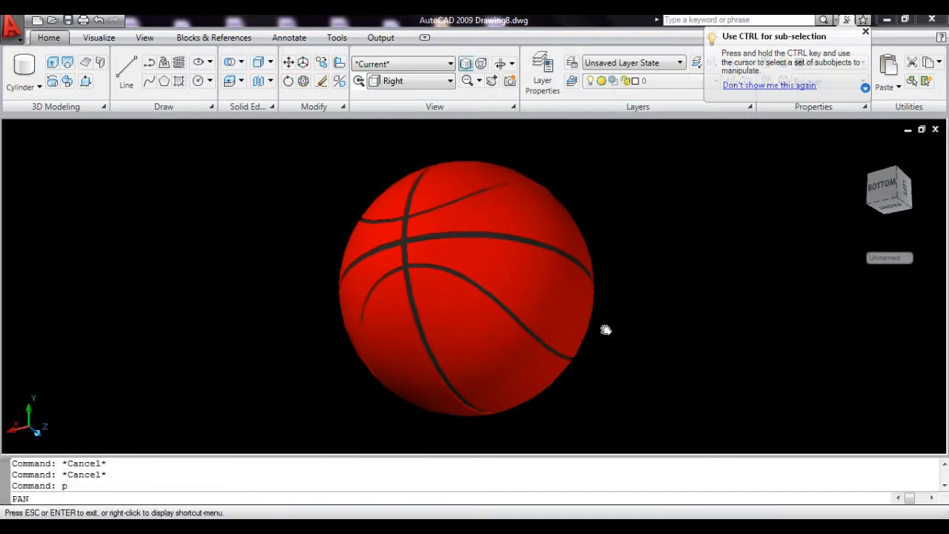
left_click_drag(606, 328, 447, 299)
key("Escape")
key("Escape")
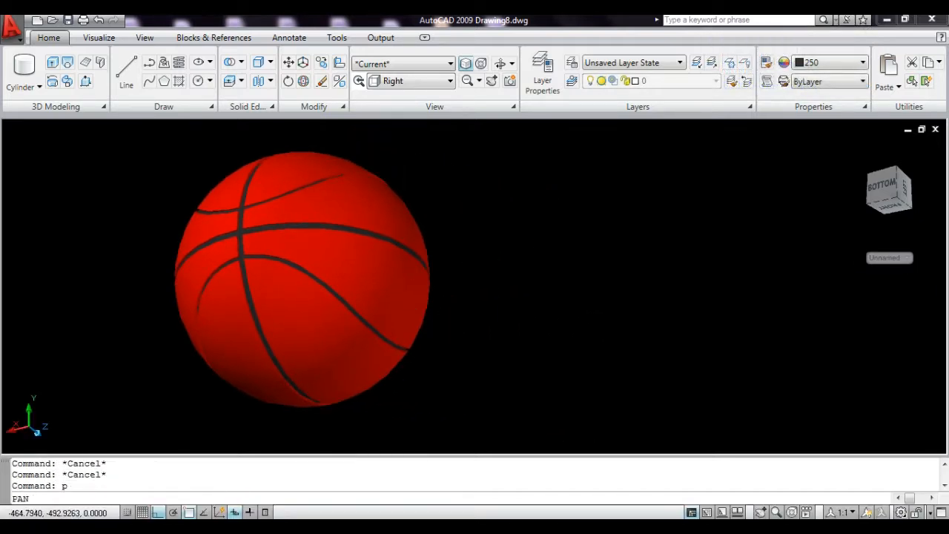
left_click(482, 422)
left_click(148, 130)
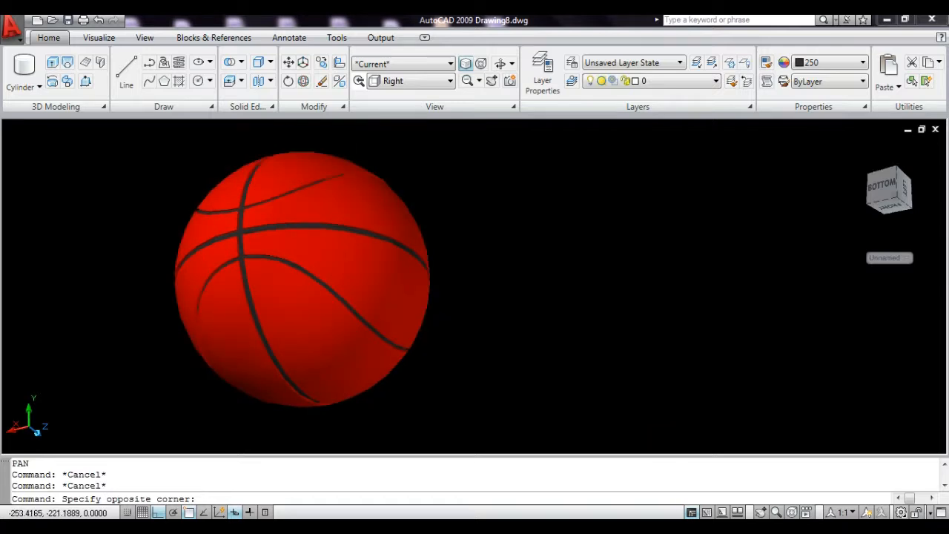
key("Return")
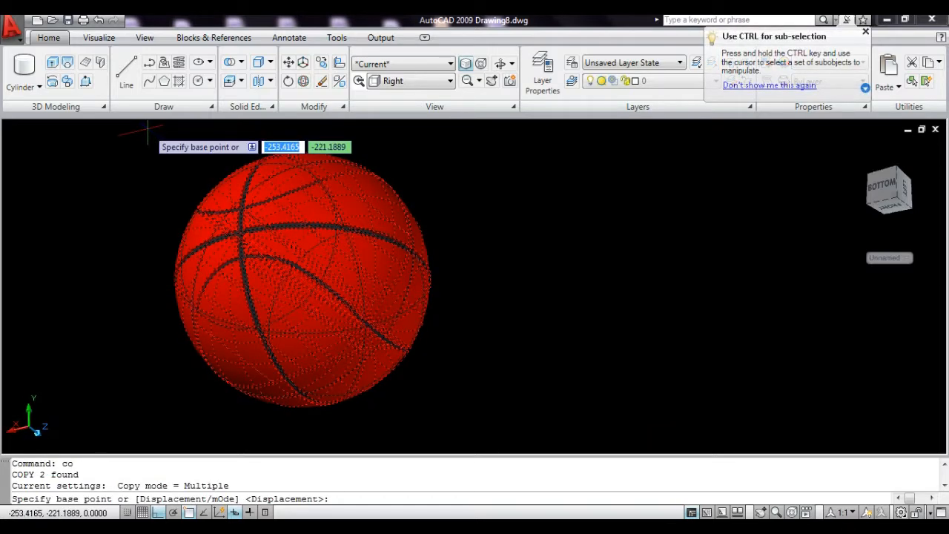
left_click(241, 232)
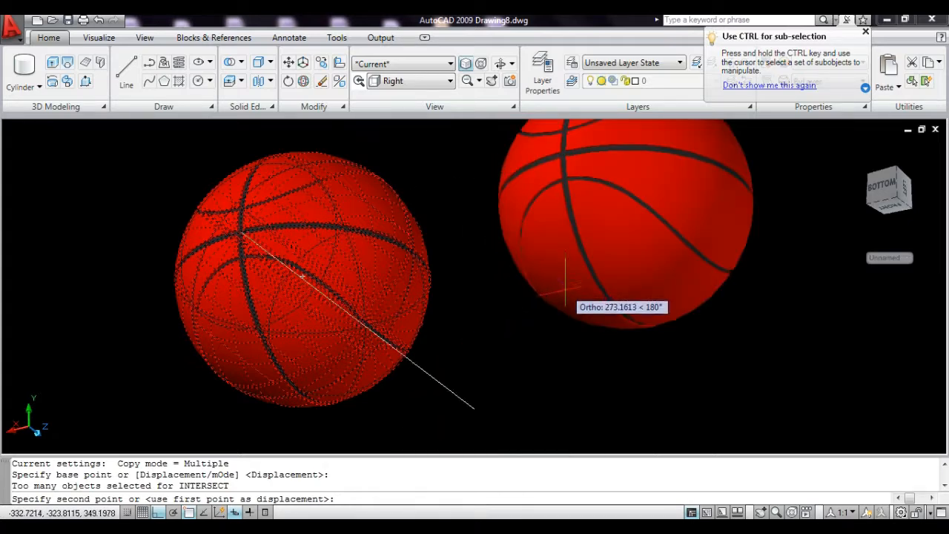
left_click(566, 285)
key("Escape")
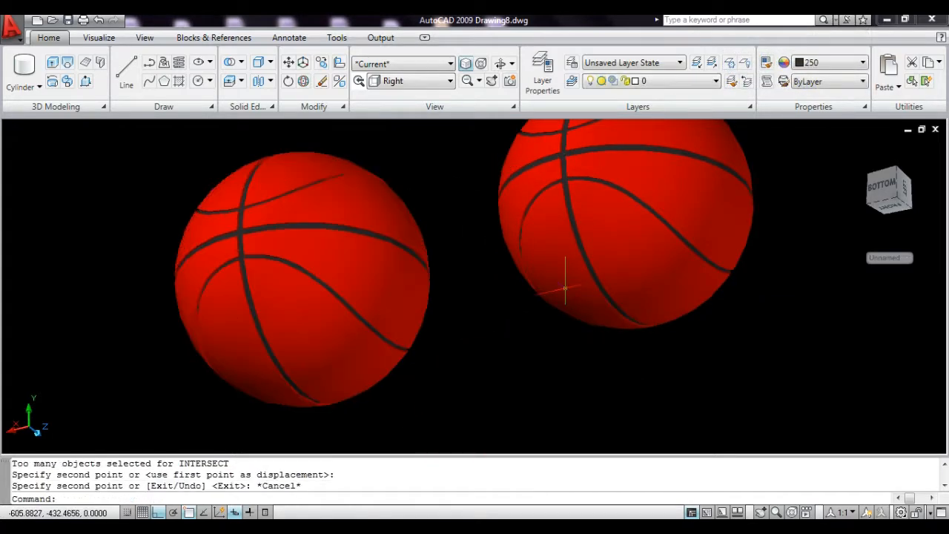
Change the copied ball's outer grooved shell to blue and clear the selection.
left_click(467, 82)
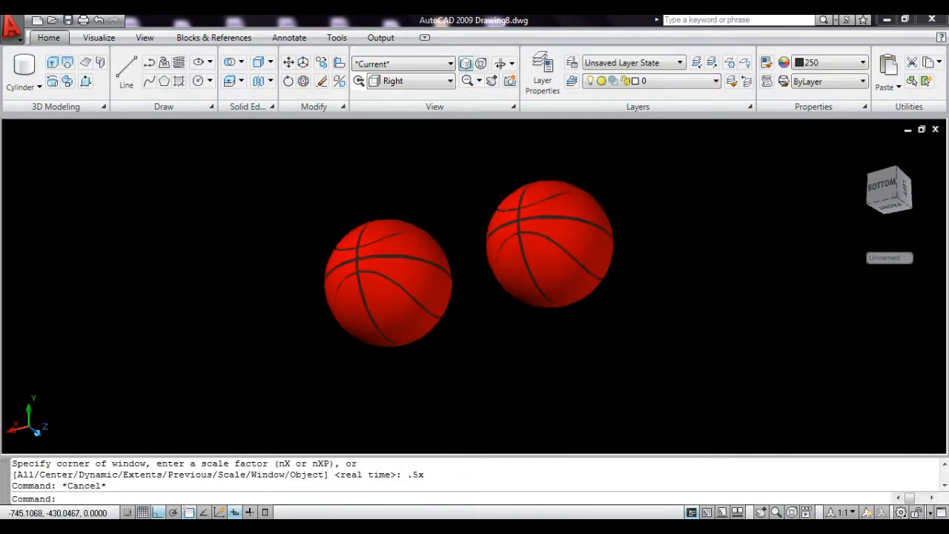
left_click(550, 252)
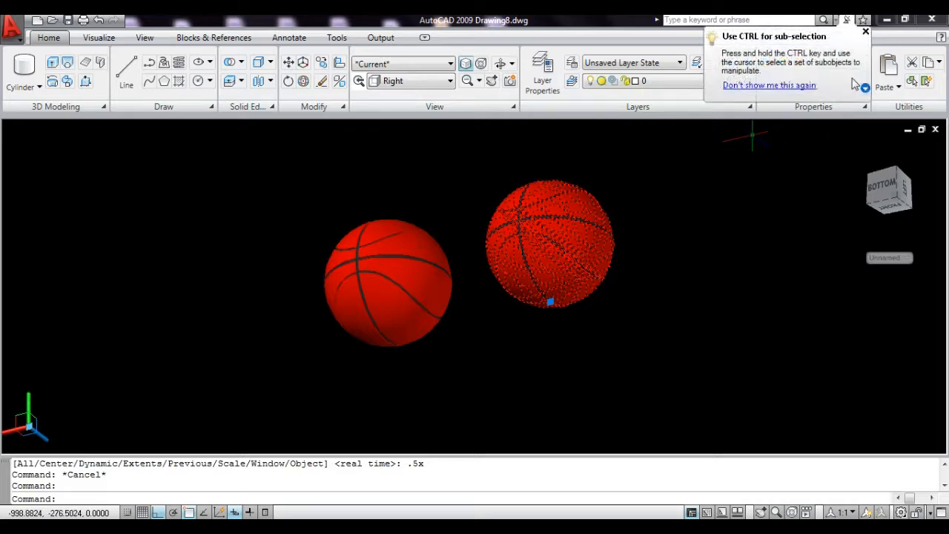
left_click(865, 32)
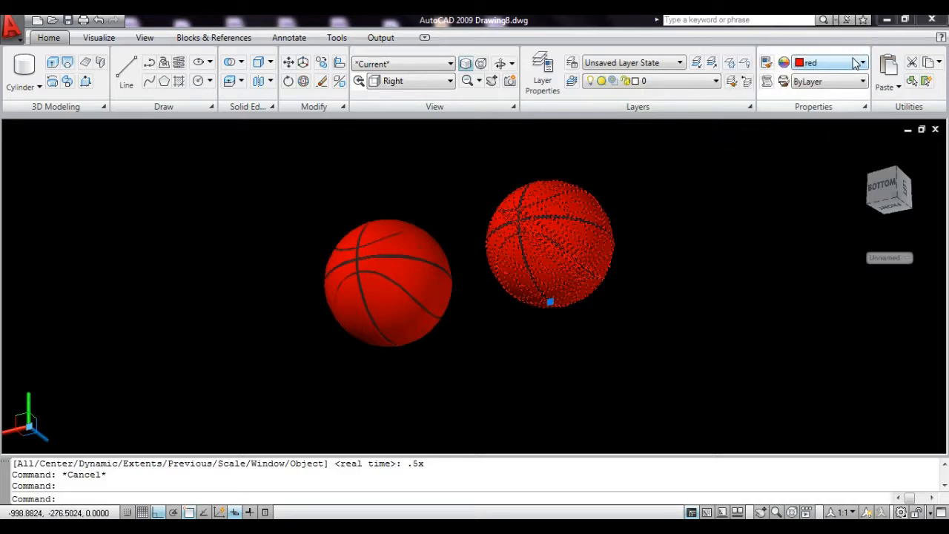
left_click(861, 63)
left_click(819, 144)
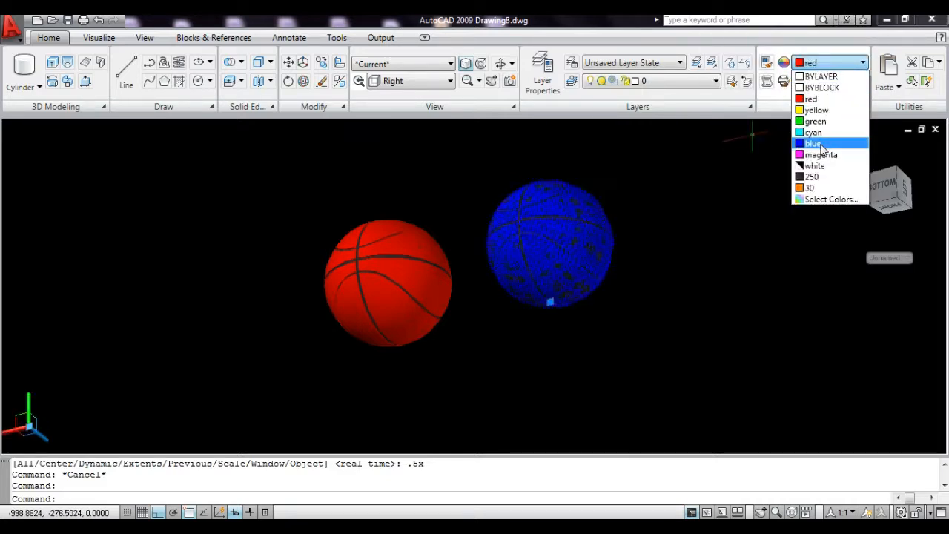
key("Escape")
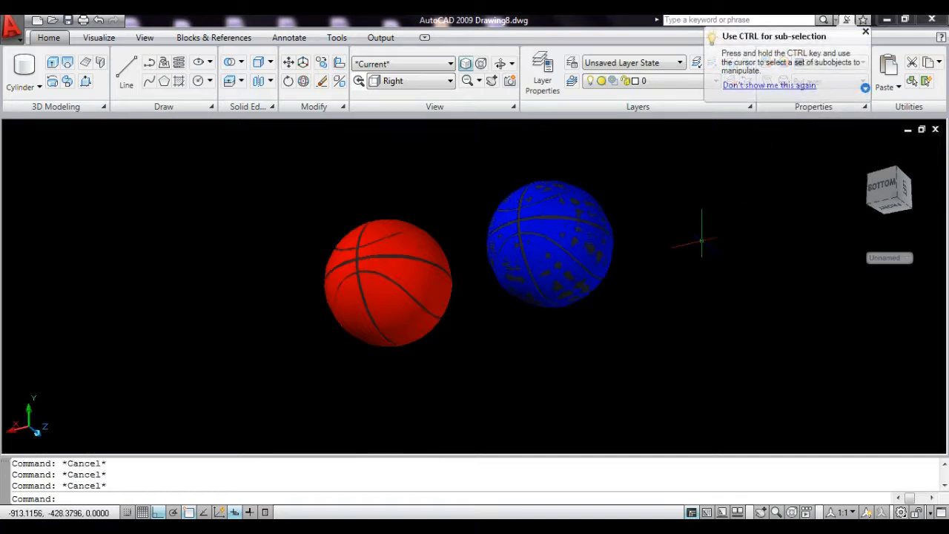
Delete the dark inner sphere that shows through the blue ball's surface.
left_click(661, 346)
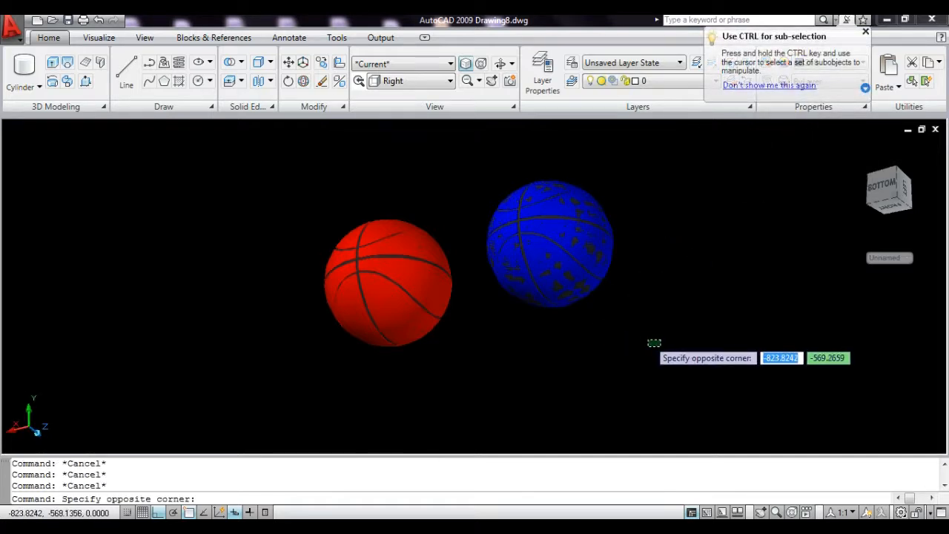
key("Escape")
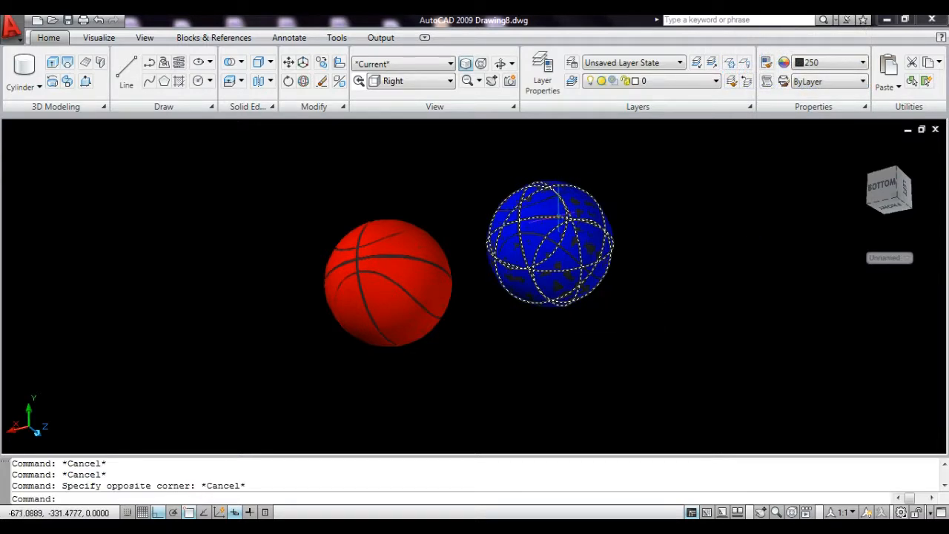
left_click(550, 215)
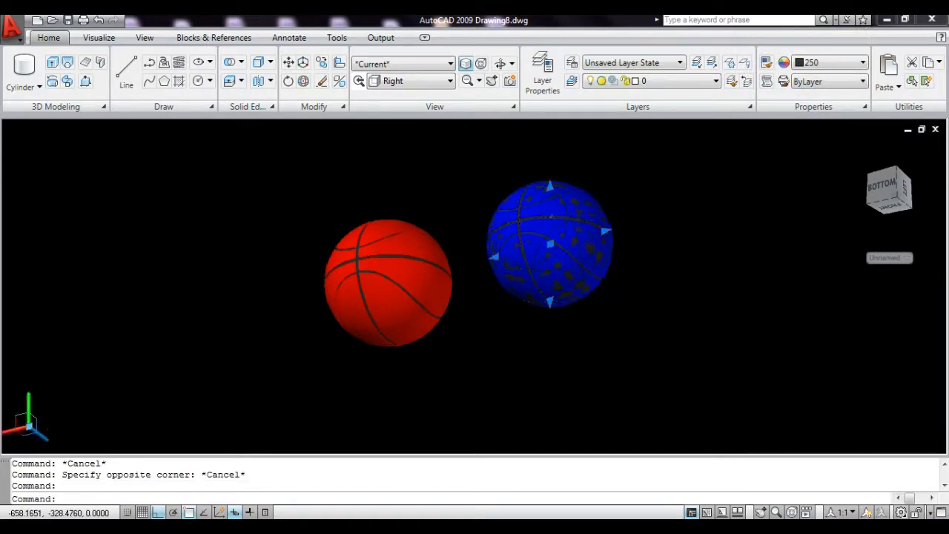
key("Delete")
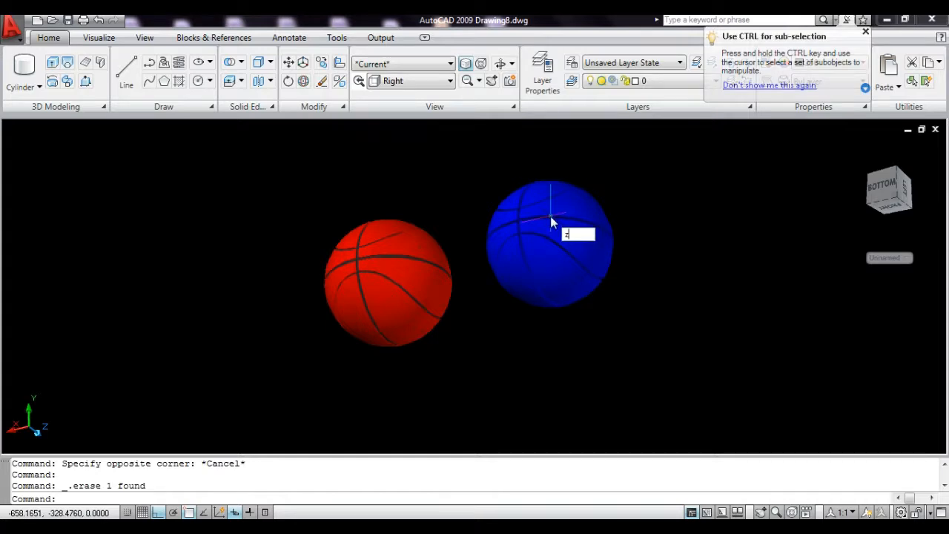
Create a sphere of about radius 85 at the center of the blue ball.
key("Return")
left_click(456, 157)
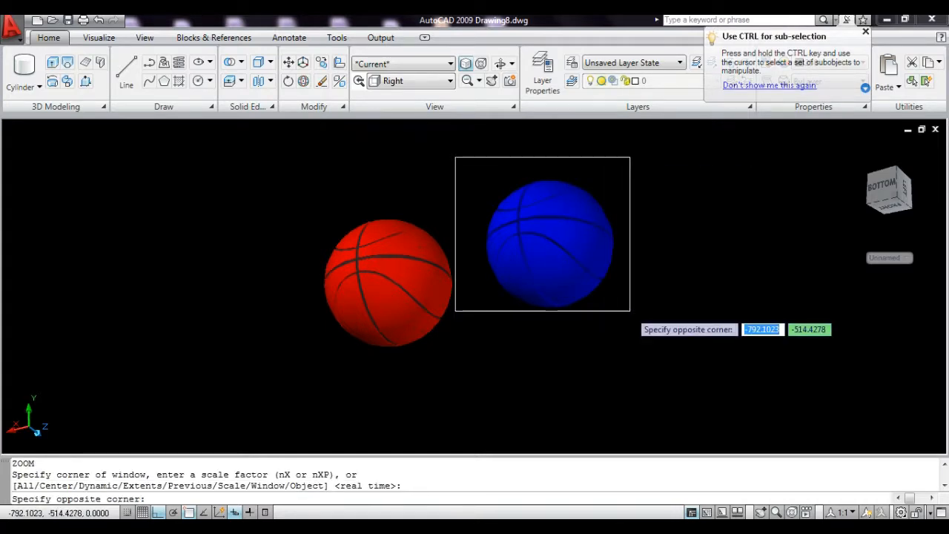
left_click(631, 311)
key("Escape")
key("Escape")
key("Escape")
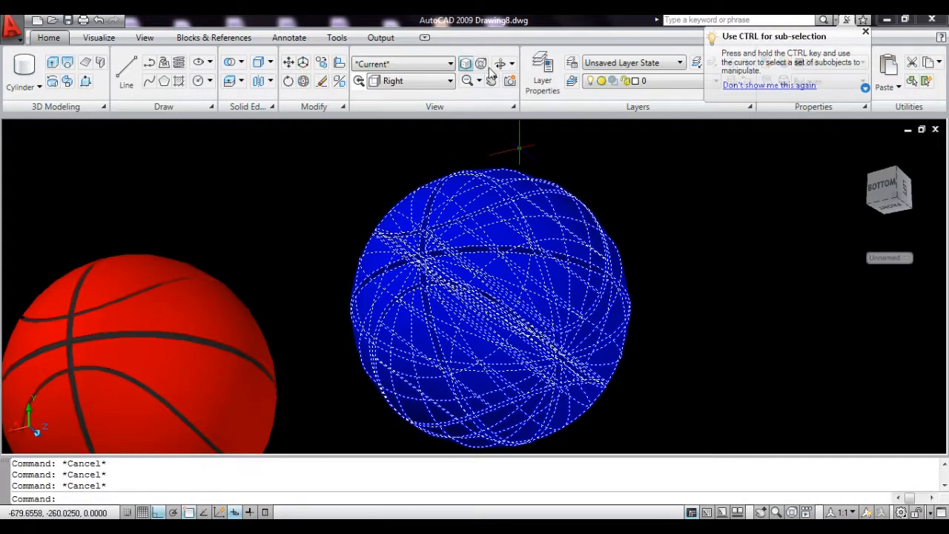
left_click(465, 64)
left_click_drag(504, 259, 459, 292)
key("Escape")
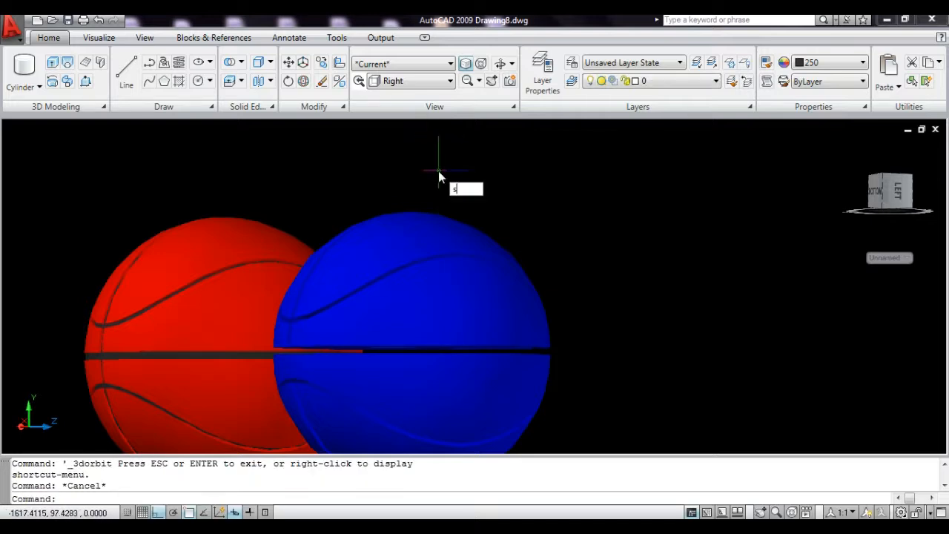
type("sphere")
key("Return")
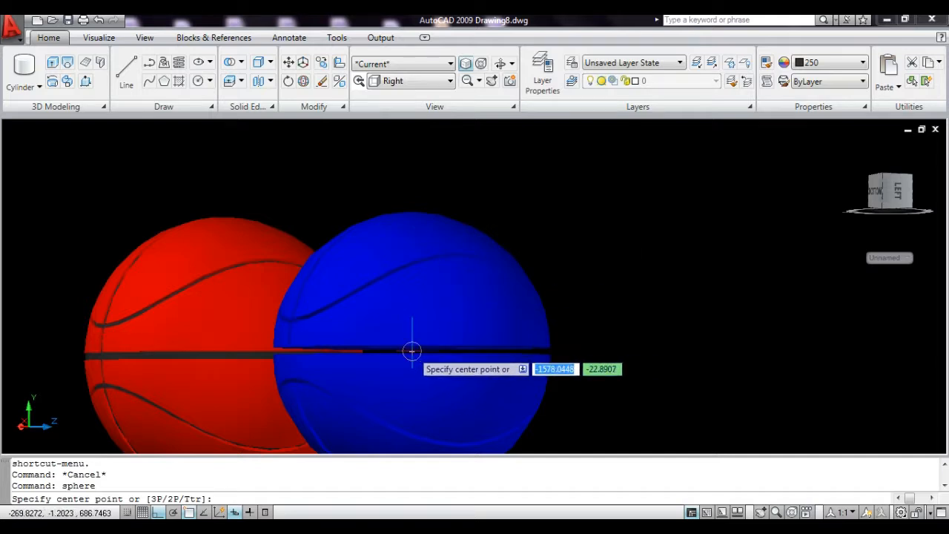
left_click(412, 351)
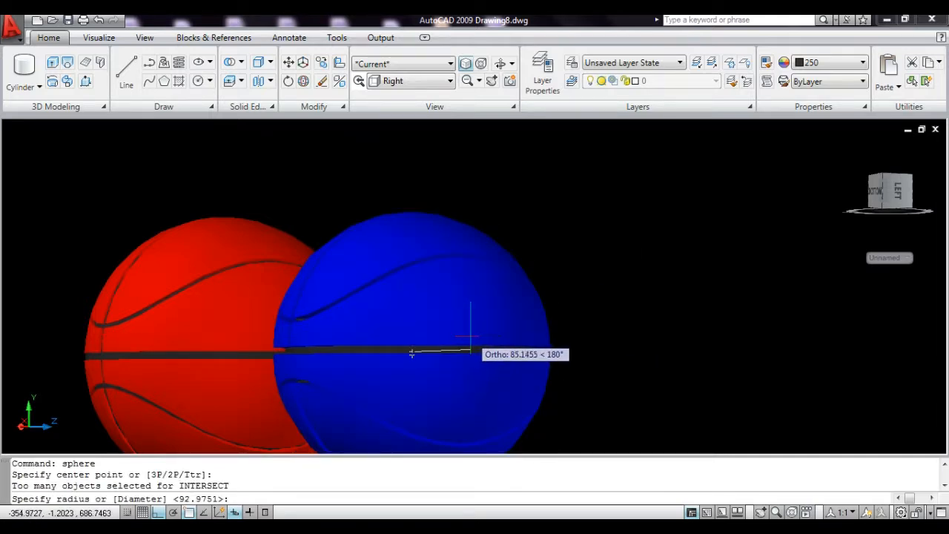
left_click(470, 347)
key("Escape")
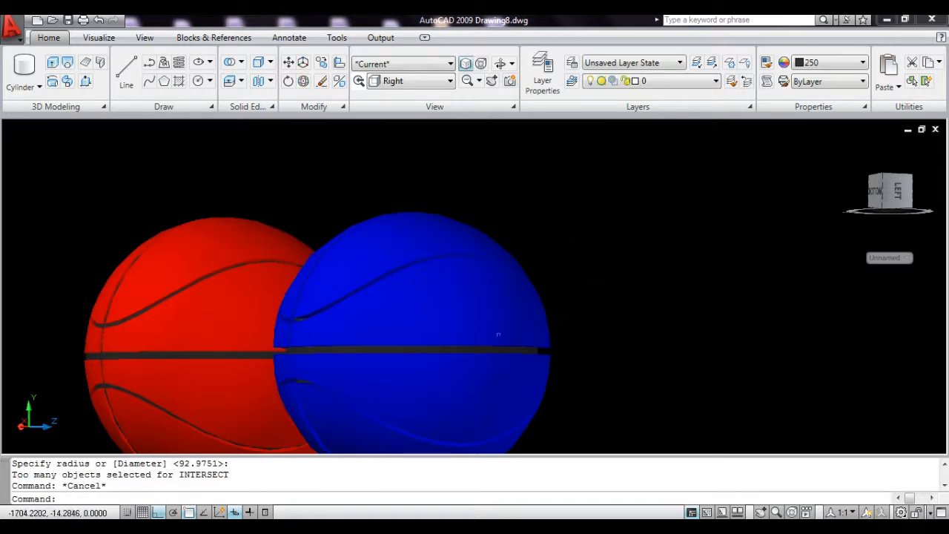
key("Escape")
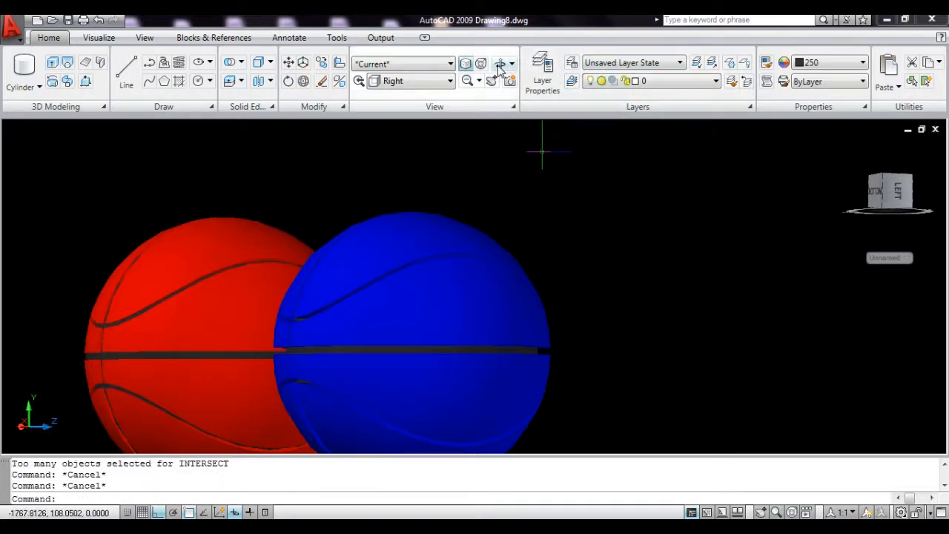
Check the blue ball's seams from other angles and delete its newly added inner sphere.
middle_click_drag(430, 316, 449, 266, "shift")
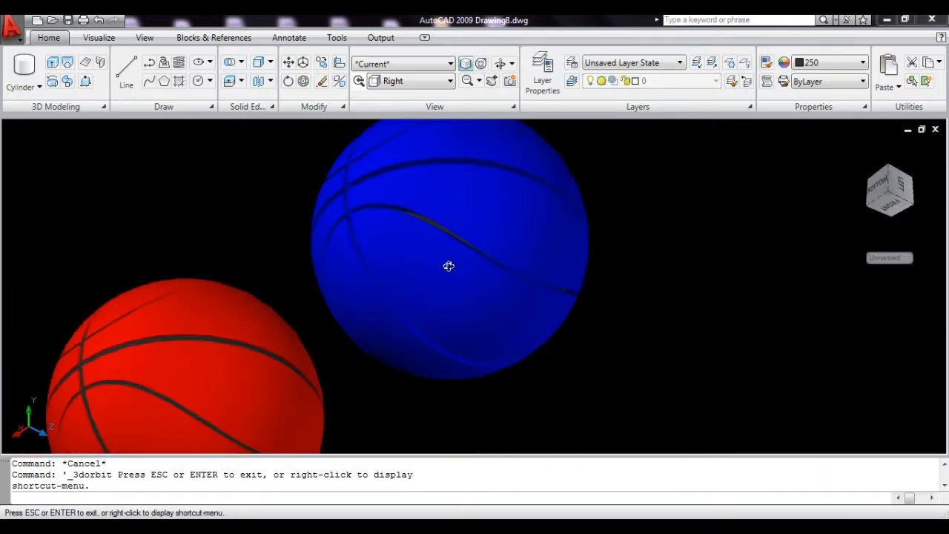
middle_click_drag(419, 309, 398, 339, "shift")
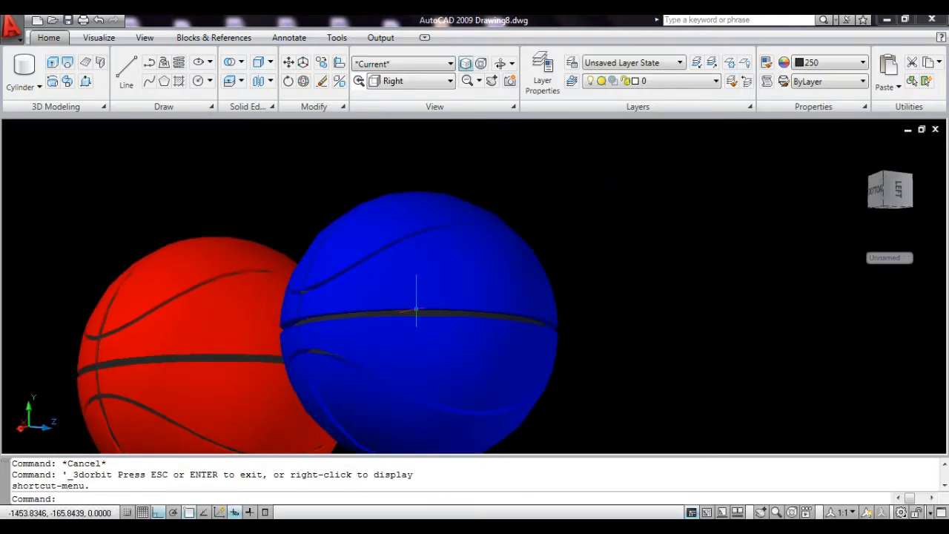
left_click(417, 313)
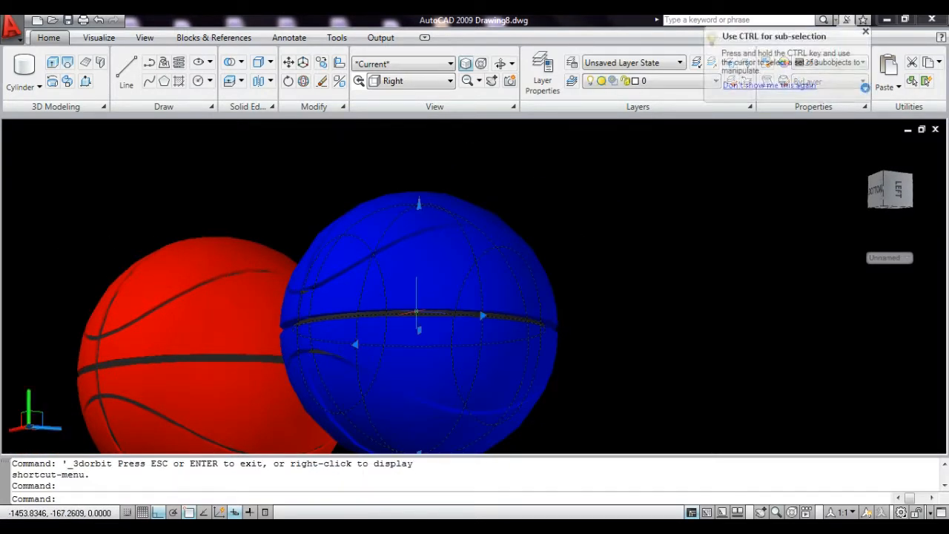
key("Delete")
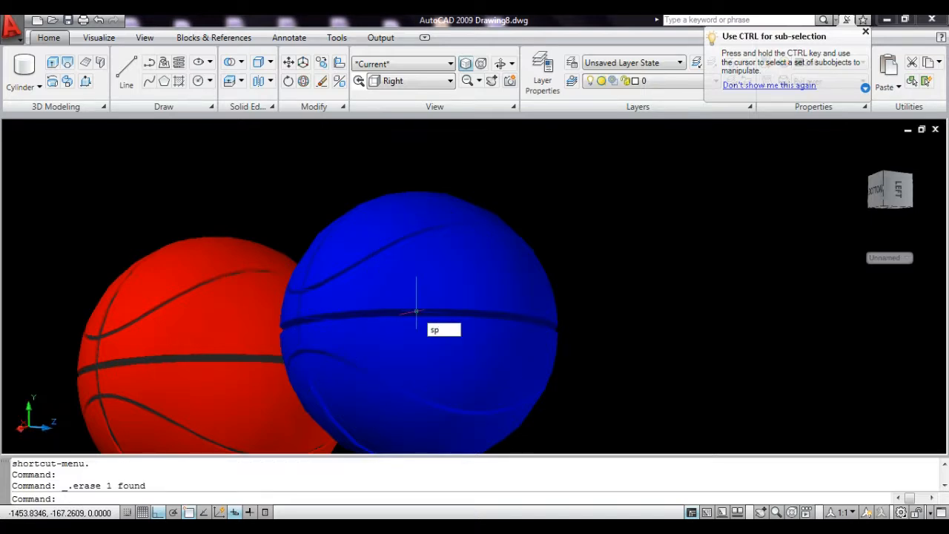
key("Return")
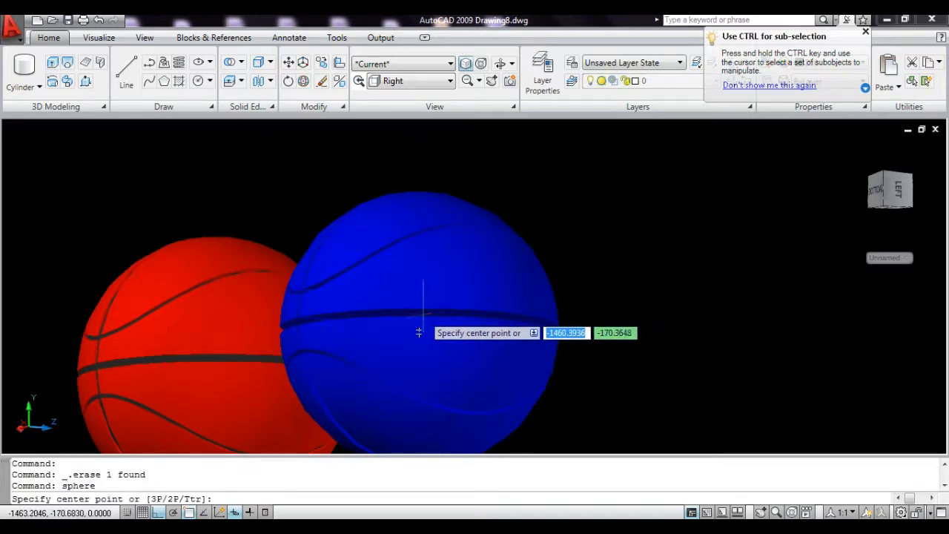
left_click(419, 331)
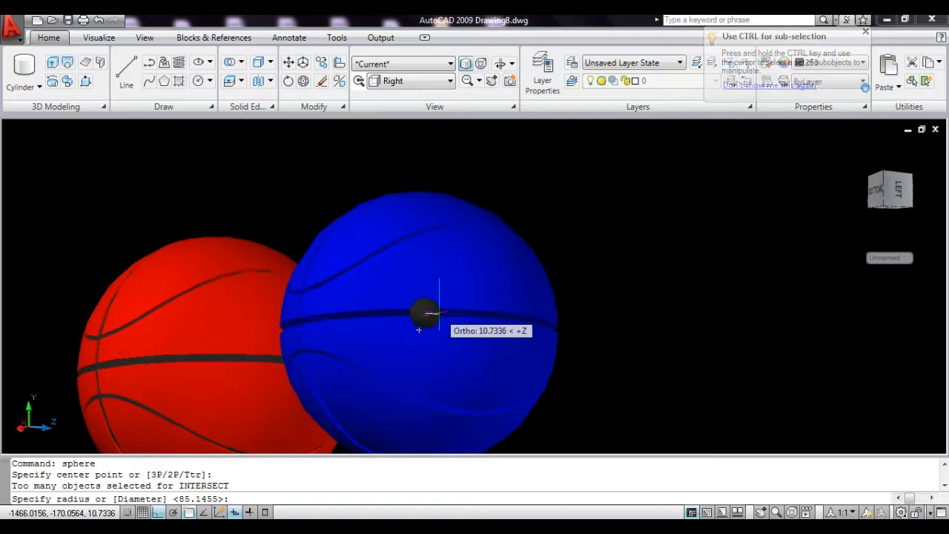
key("Escape")
key("Escape")
key("Escape")
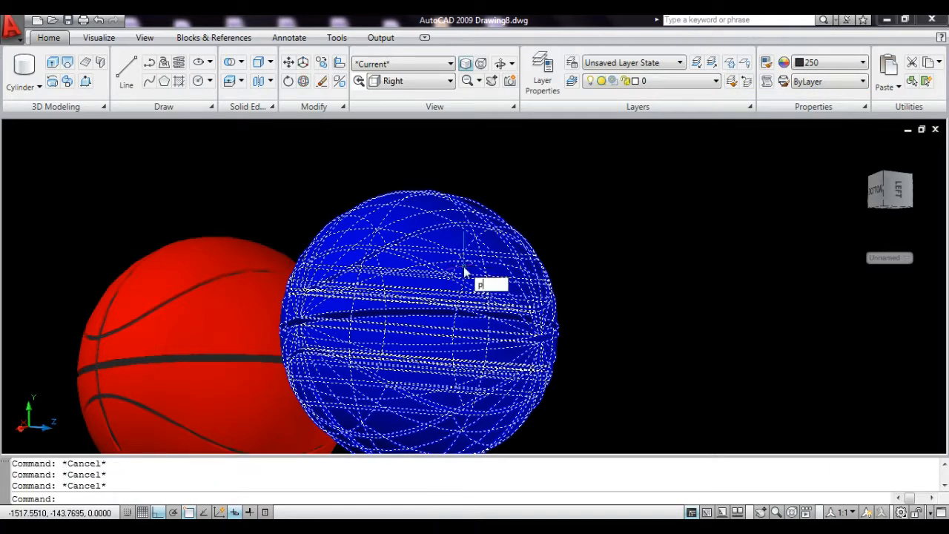
Create a sphere in color 250 at the center of the blue ball, reaching nearly to its outer edge.
type("p")
key("Return")
left_click_drag(462, 267, 458, 235)
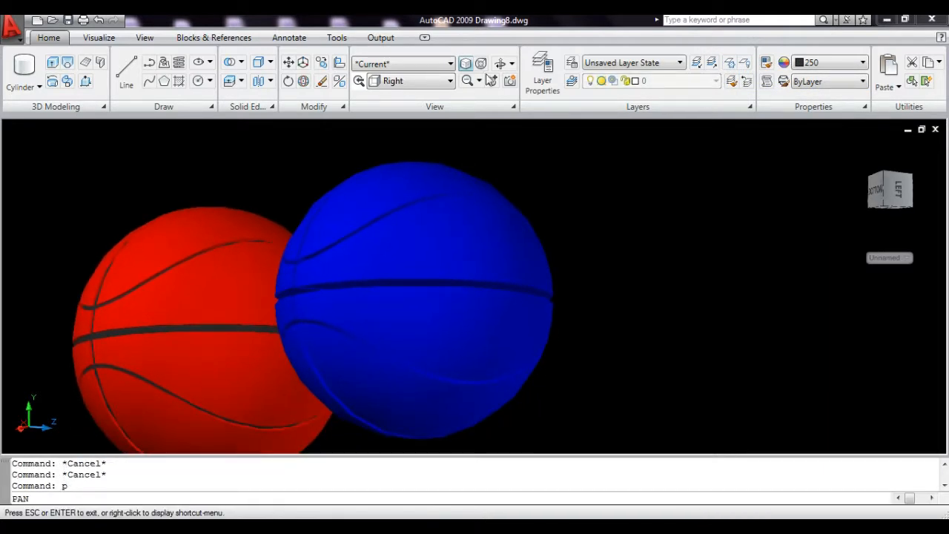
middle_click_drag(465, 201, 436, 211, "shift")
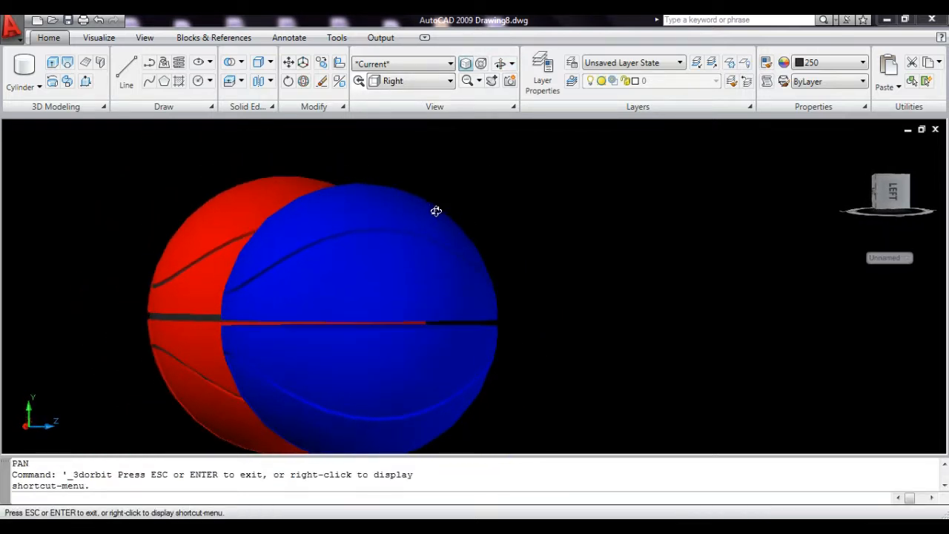
key("Escape")
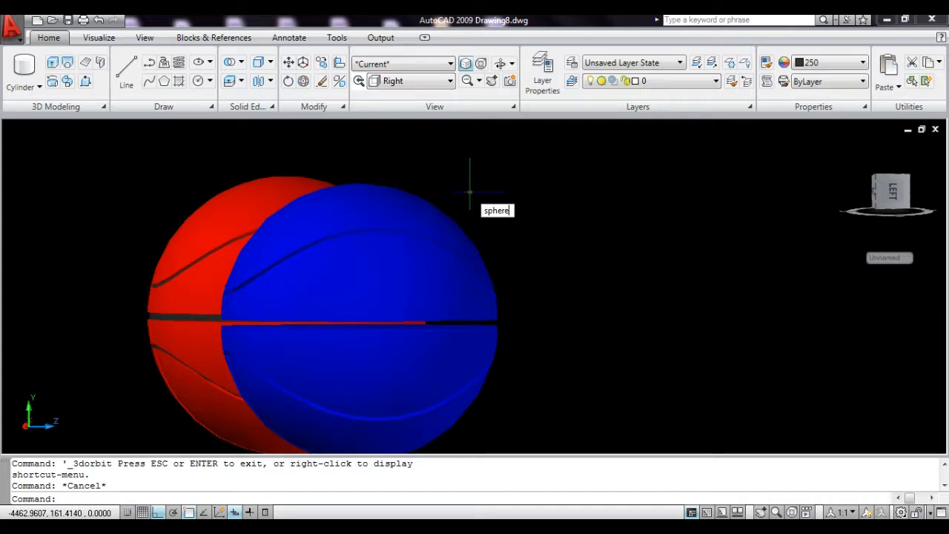
key("Return")
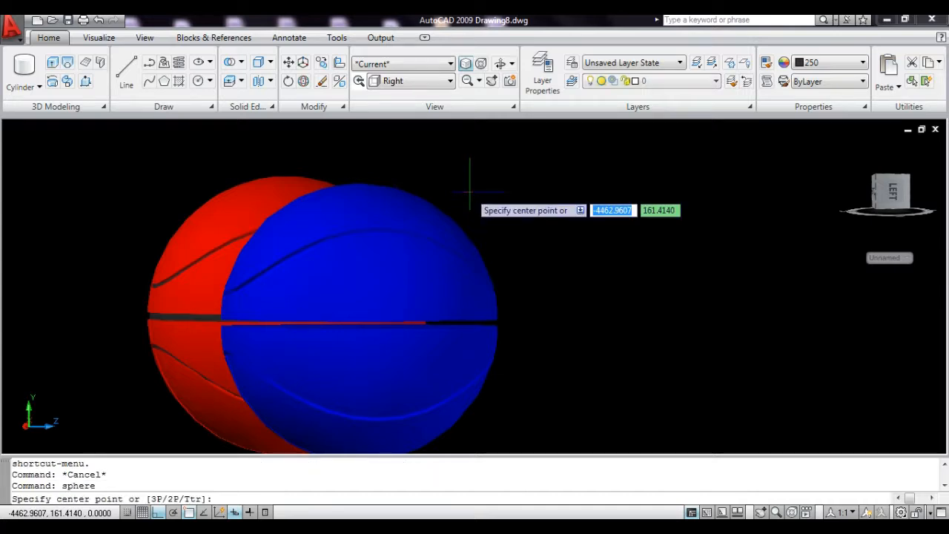
left_click(359, 322)
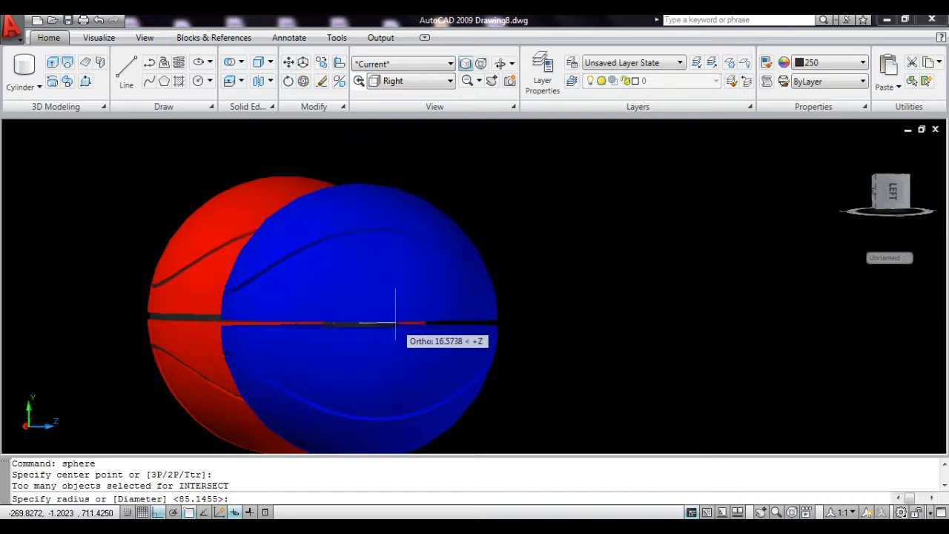
left_click(495, 313)
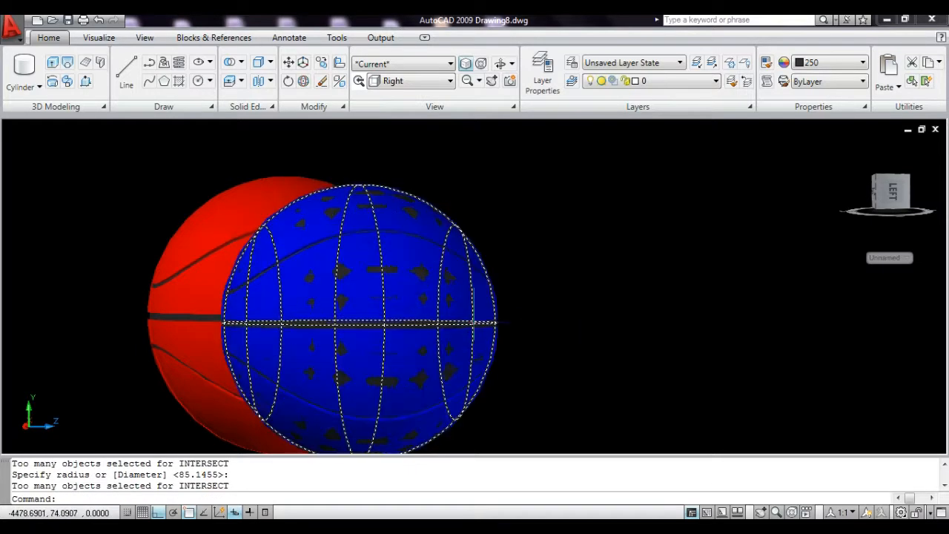
Delete the dark sphere showing through the blue ball and create one of about radius 91 at the ball's center.
left_click(473, 322)
key("Delete")
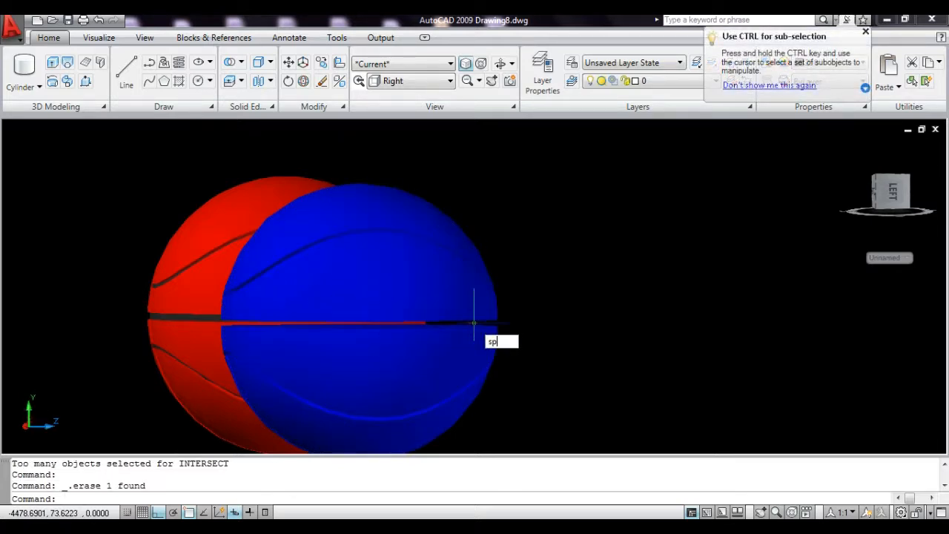
type("sphere")
key("Return")
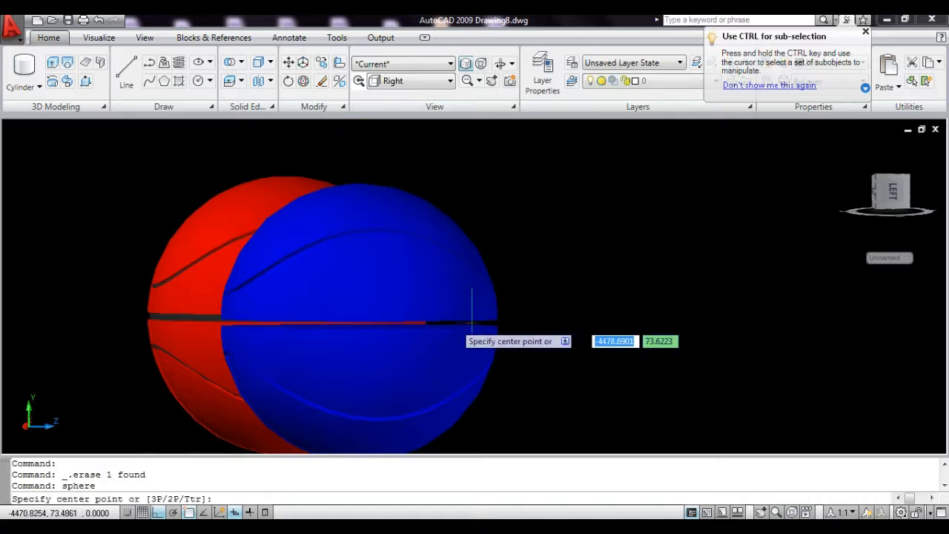
left_click(359, 322)
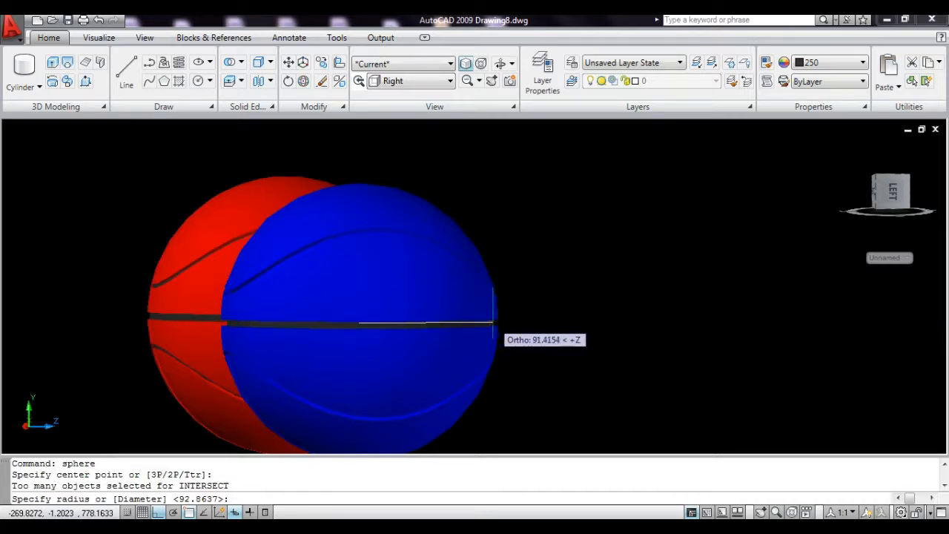
left_click(494, 322)
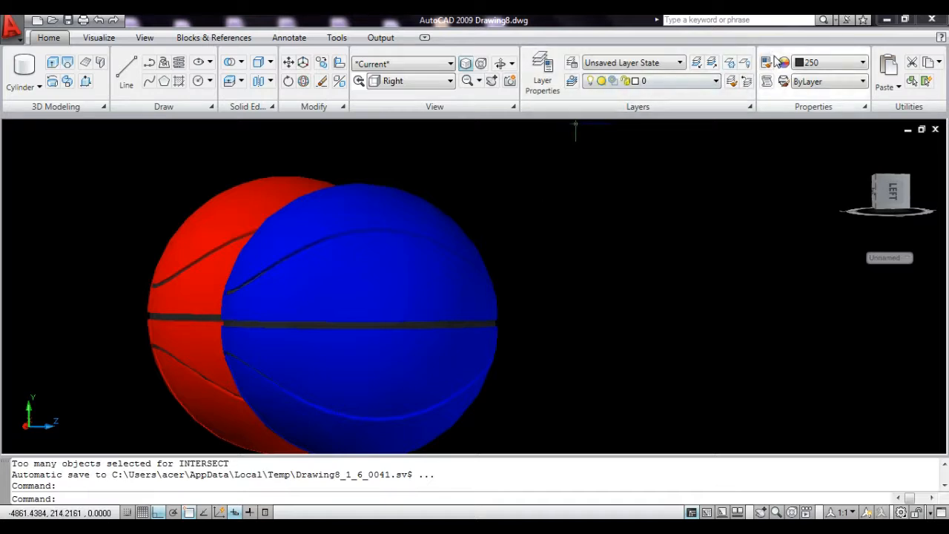
Examine the seams of both basketballs from different angles, using Constrained Orbit and a spinning Continuous Orbit.
left_click(499, 65)
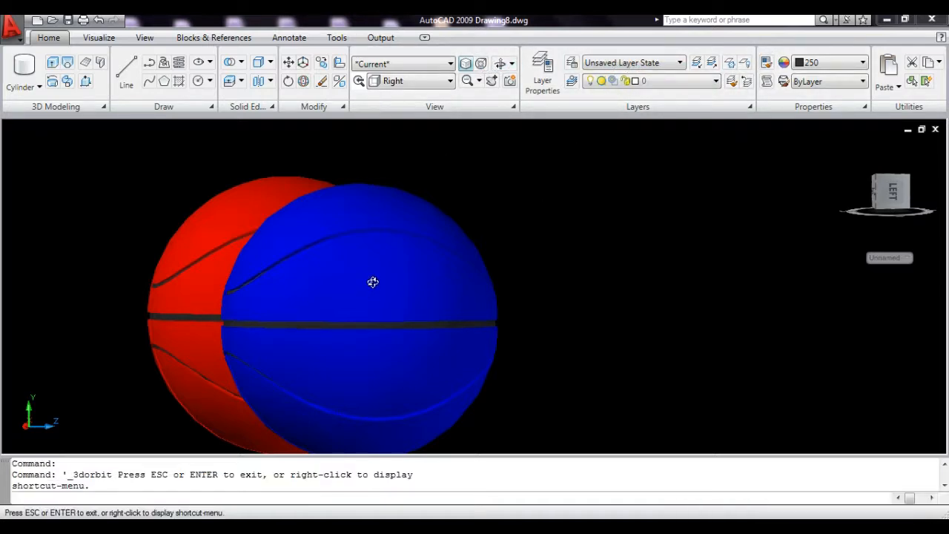
left_click_drag(376, 282, 473, 129)
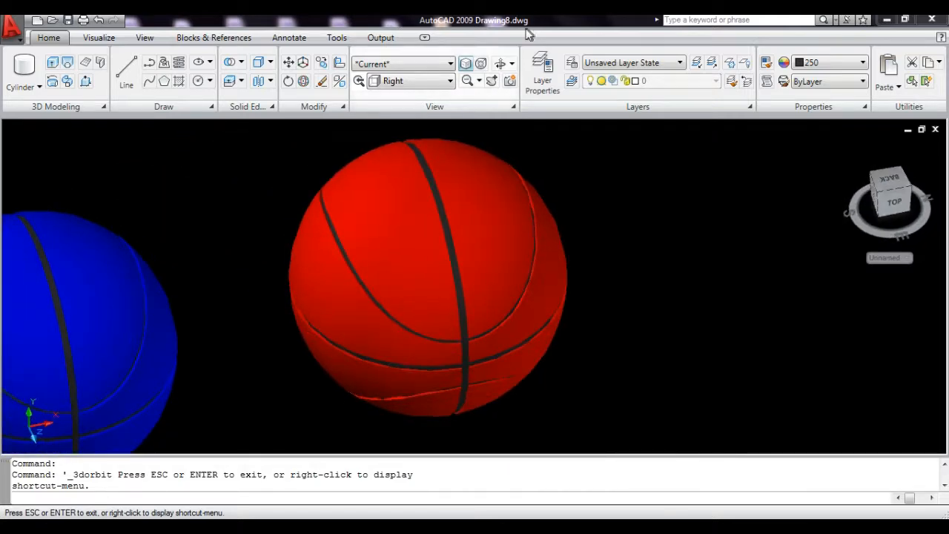
left_click(512, 64)
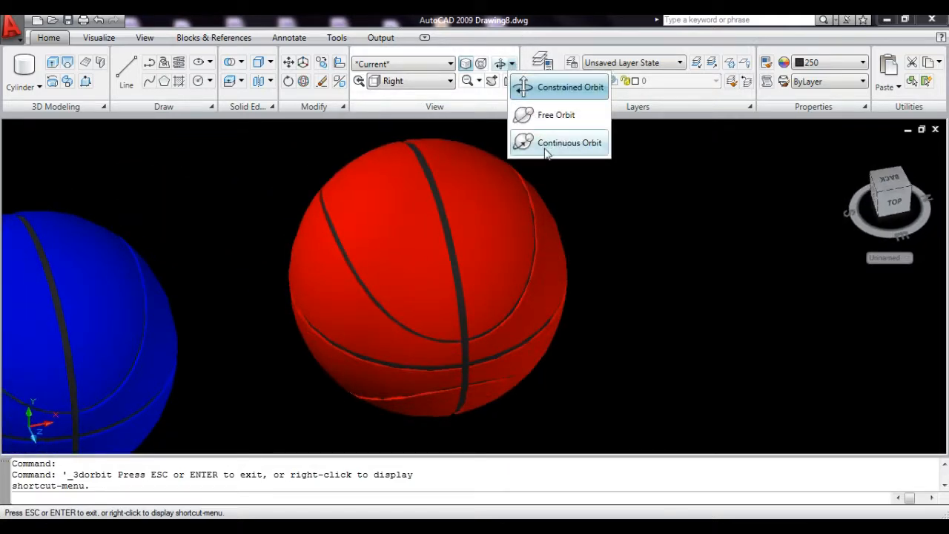
left_click(569, 143)
left_click_drag(572, 235, 497, 304)
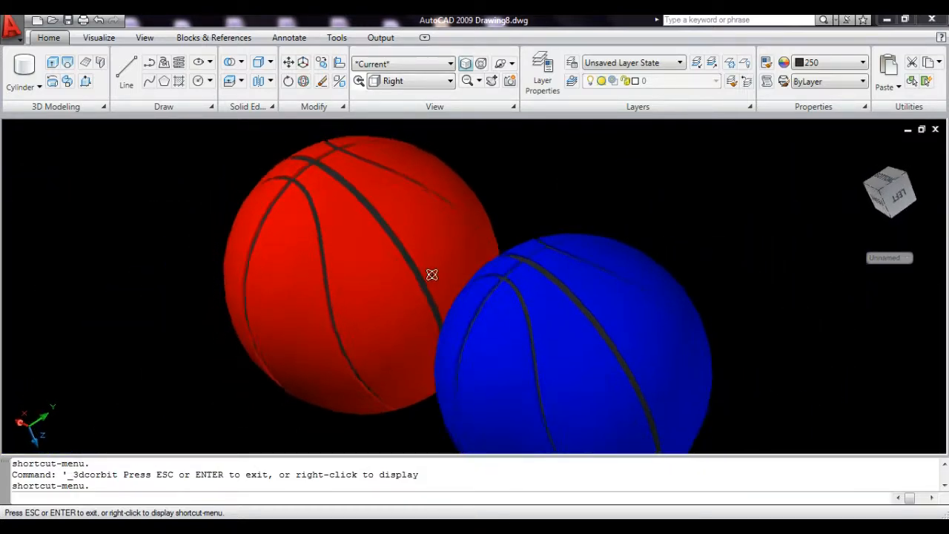
left_click_drag(516, 304, 424, 269)
left_click_drag(535, 287, 393, 284)
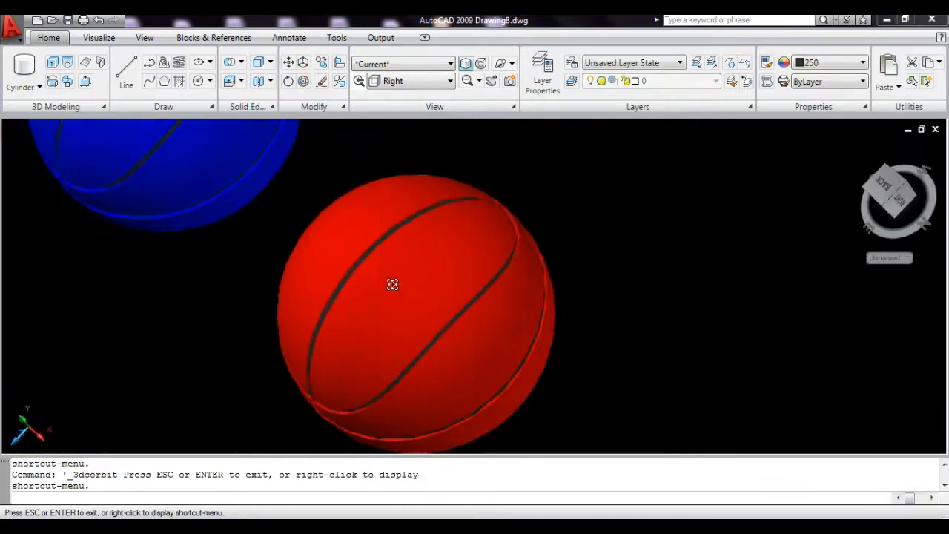